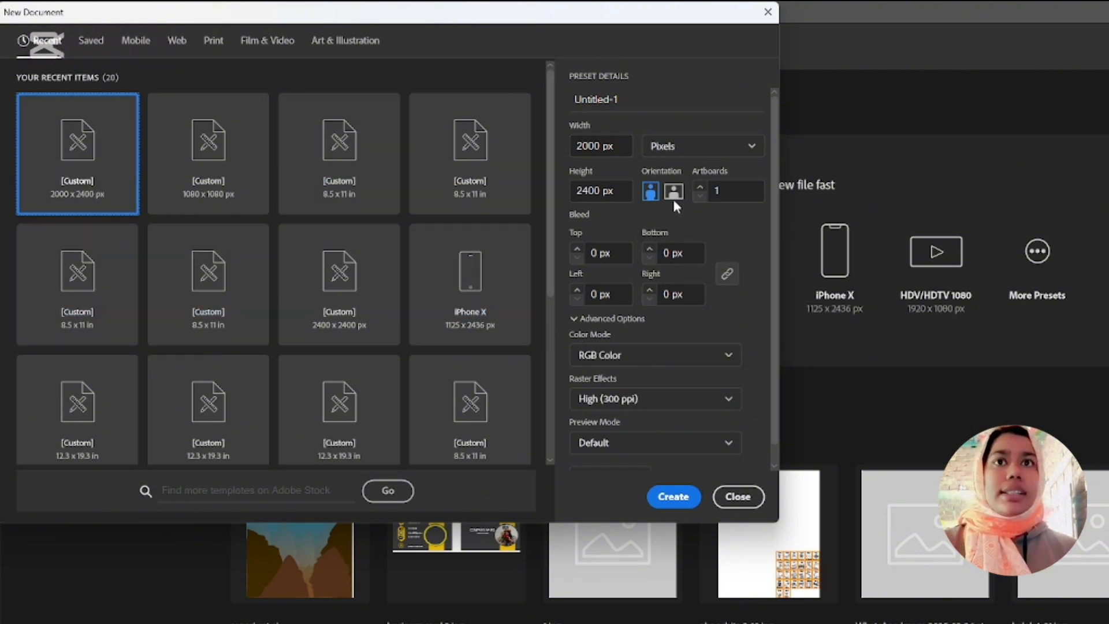
Set the new document's measurement units to Inches
click(714, 147)
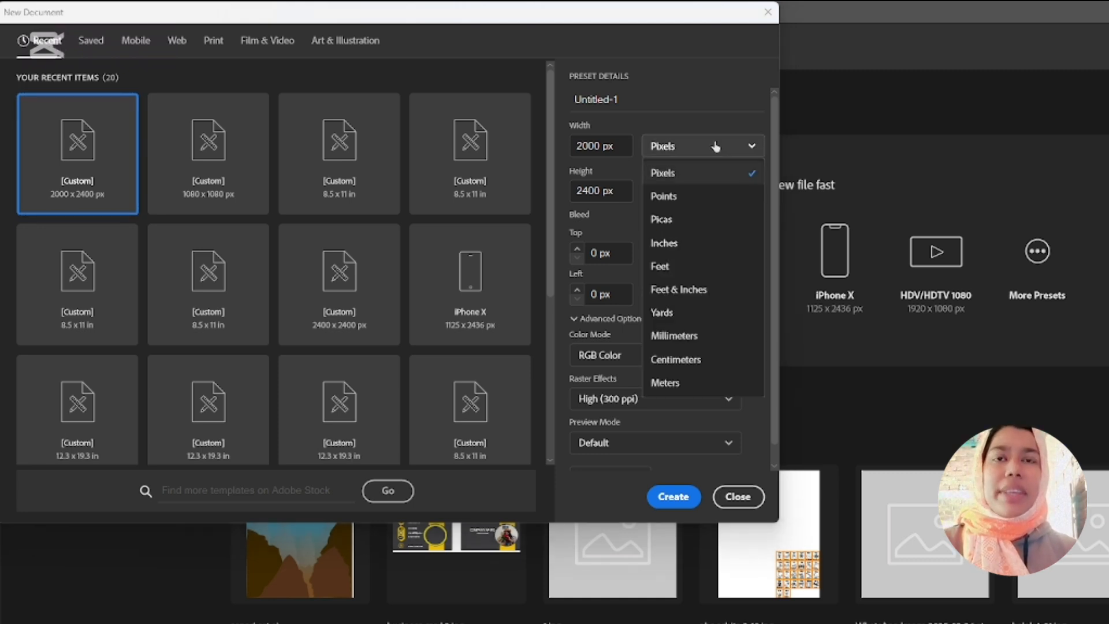
click(653, 245)
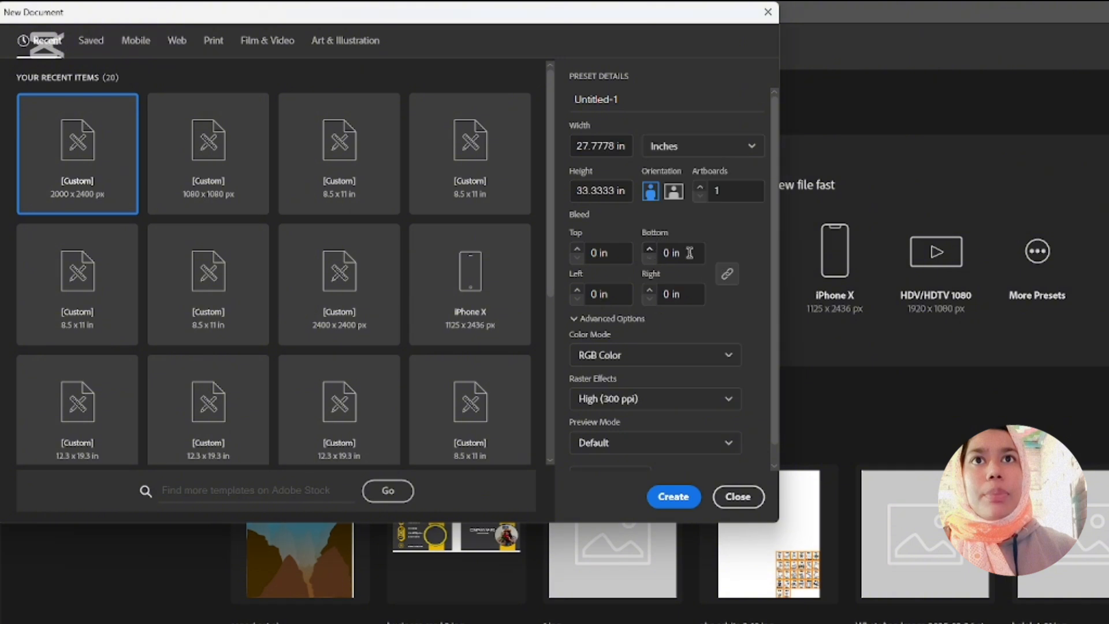
click(689, 147)
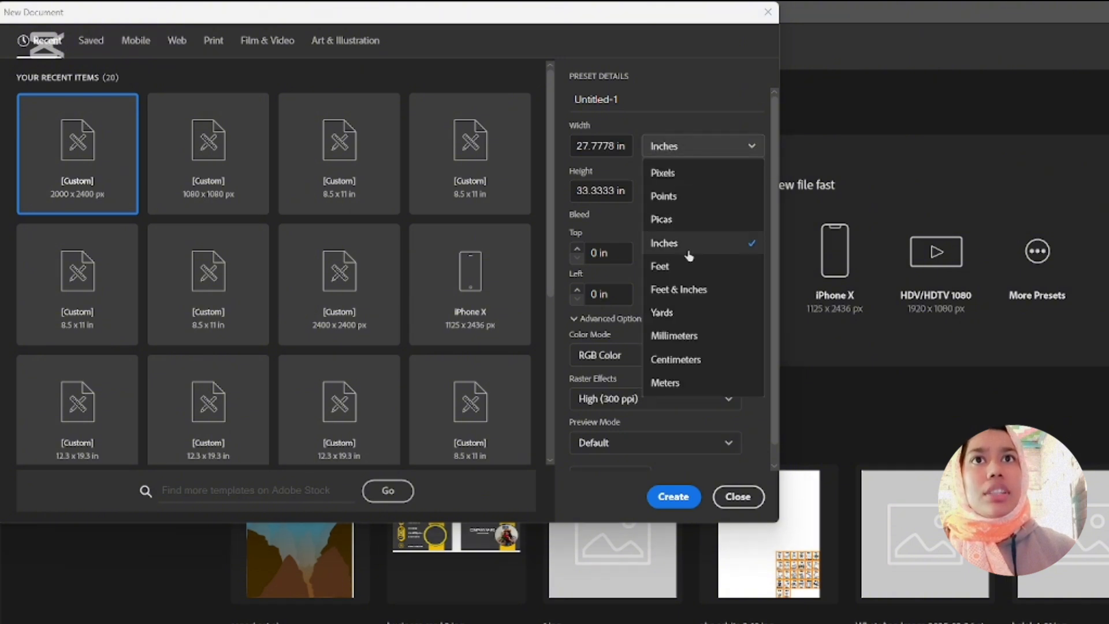
click(658, 149)
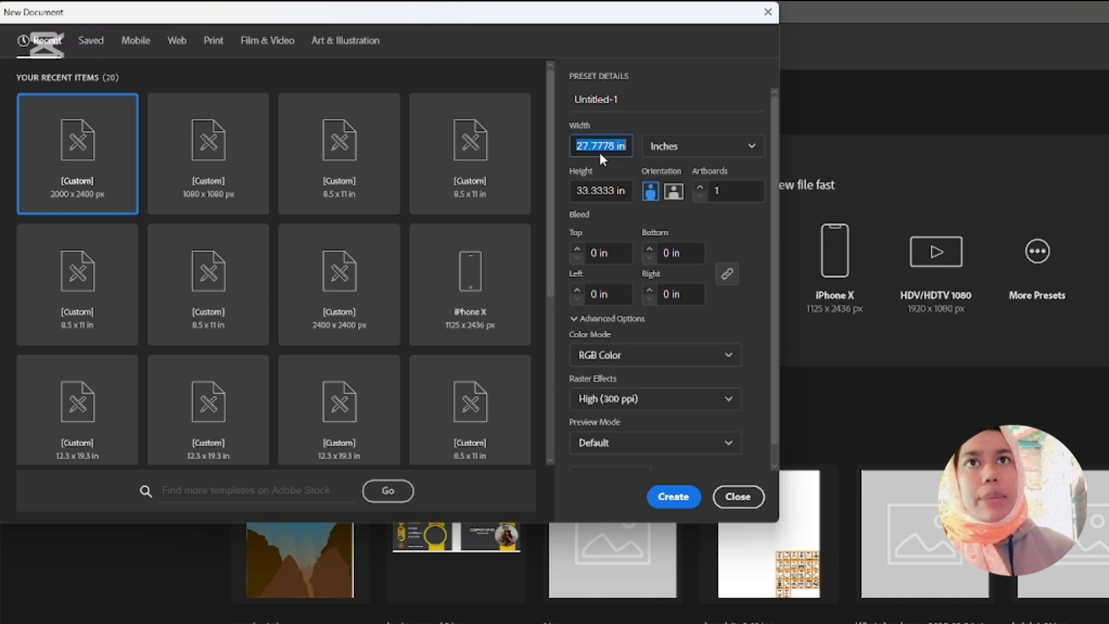
click(624, 148)
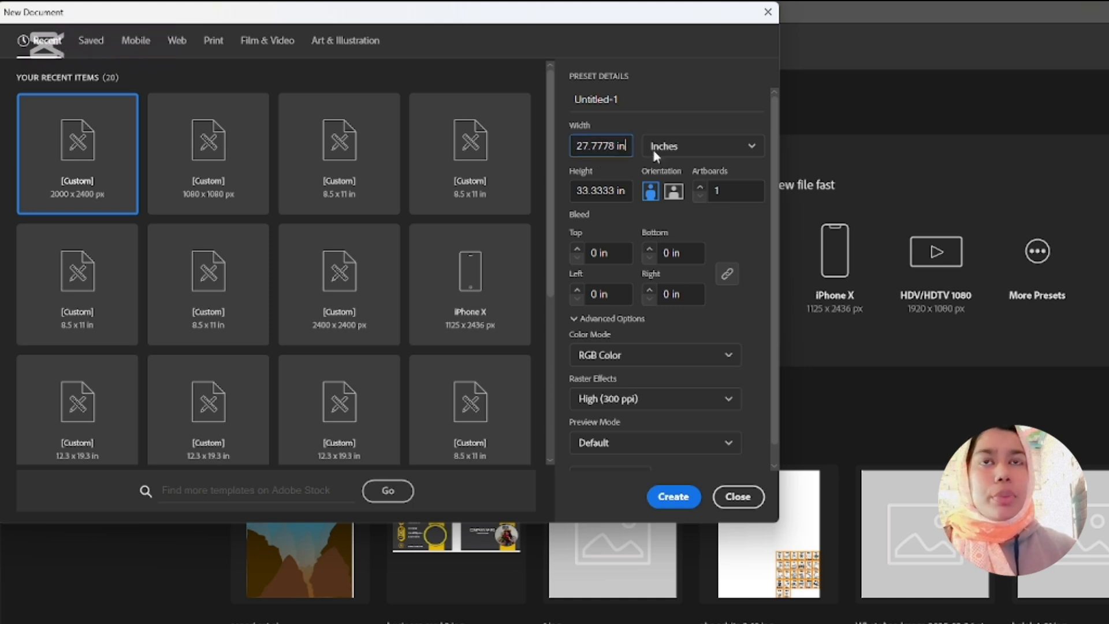
click(667, 148)
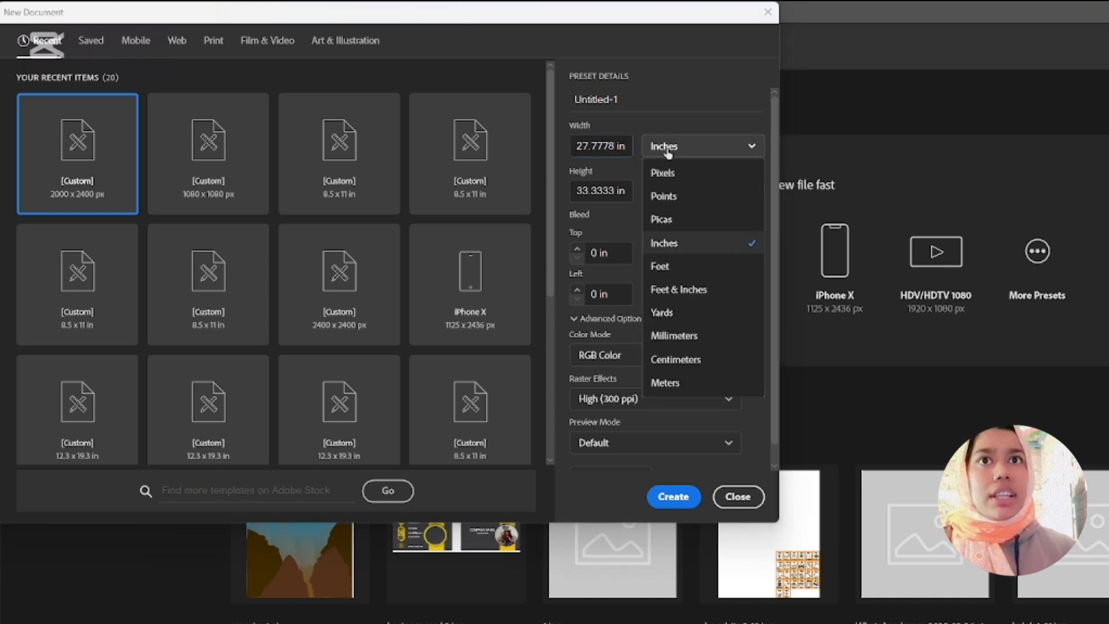
click(705, 244)
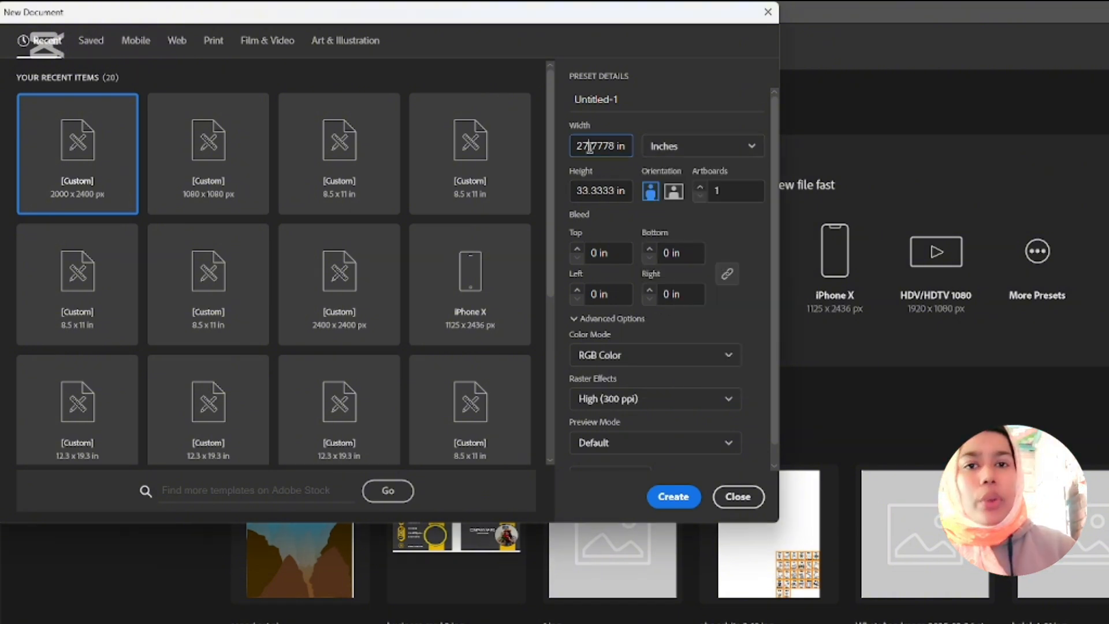
Set the new document's width to 3.5 in
drag(621, 145, 567, 145)
key(BackSpace)
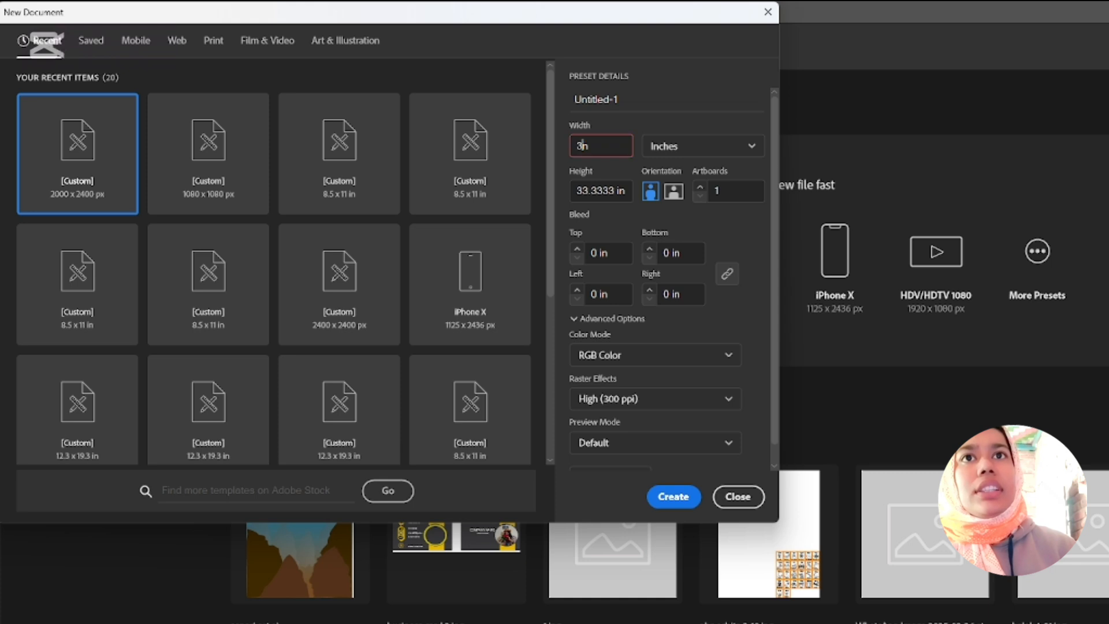
text(3.5)
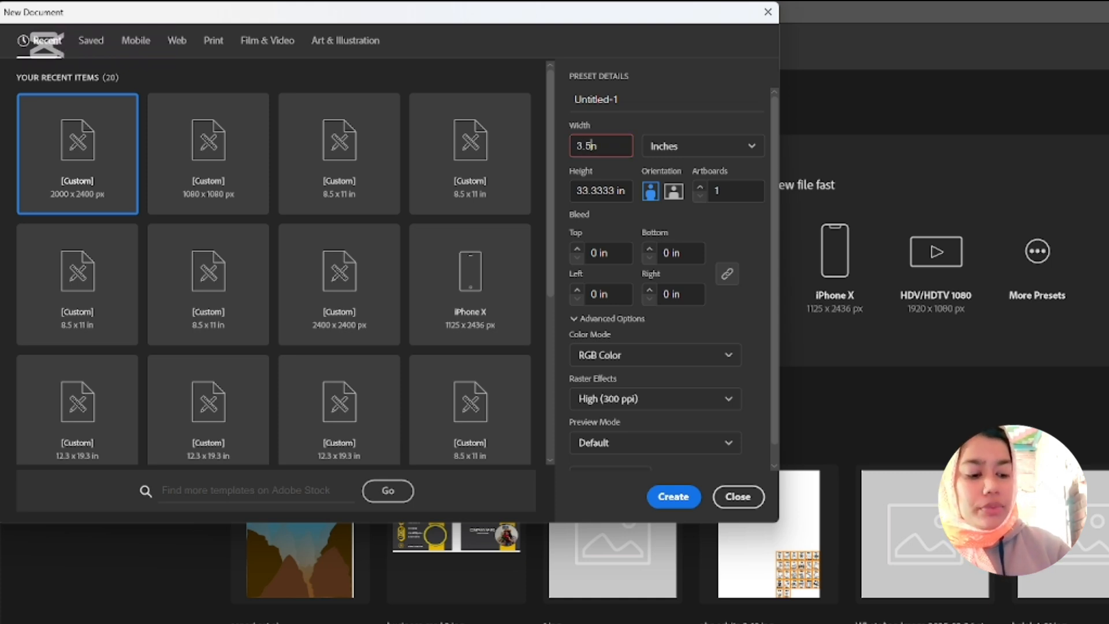
click(601, 147)
key(BackSpace)
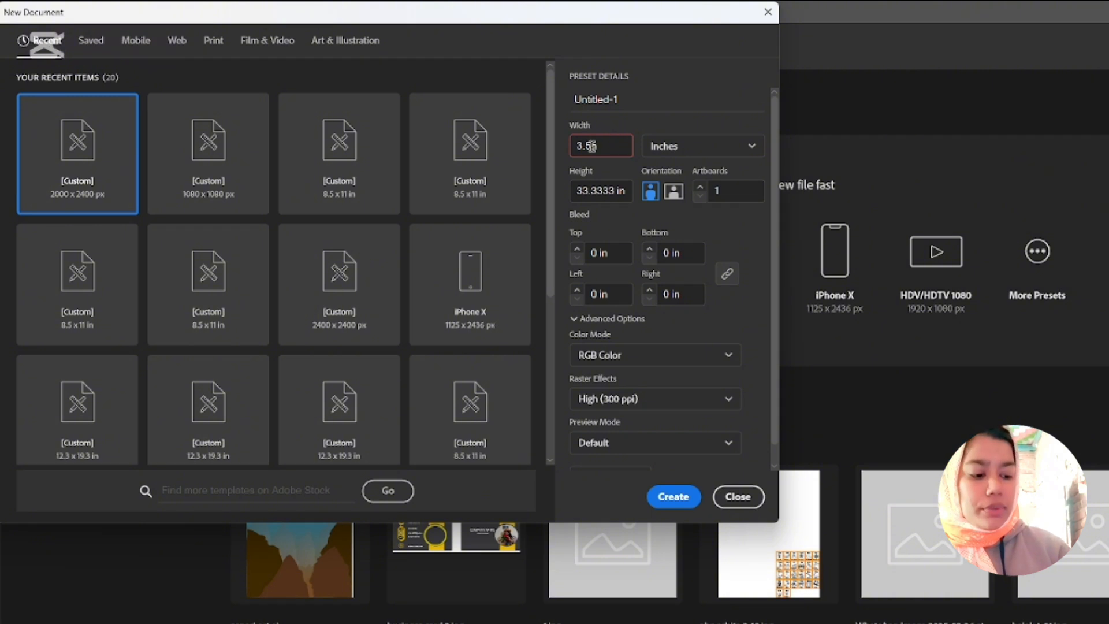
text(in)
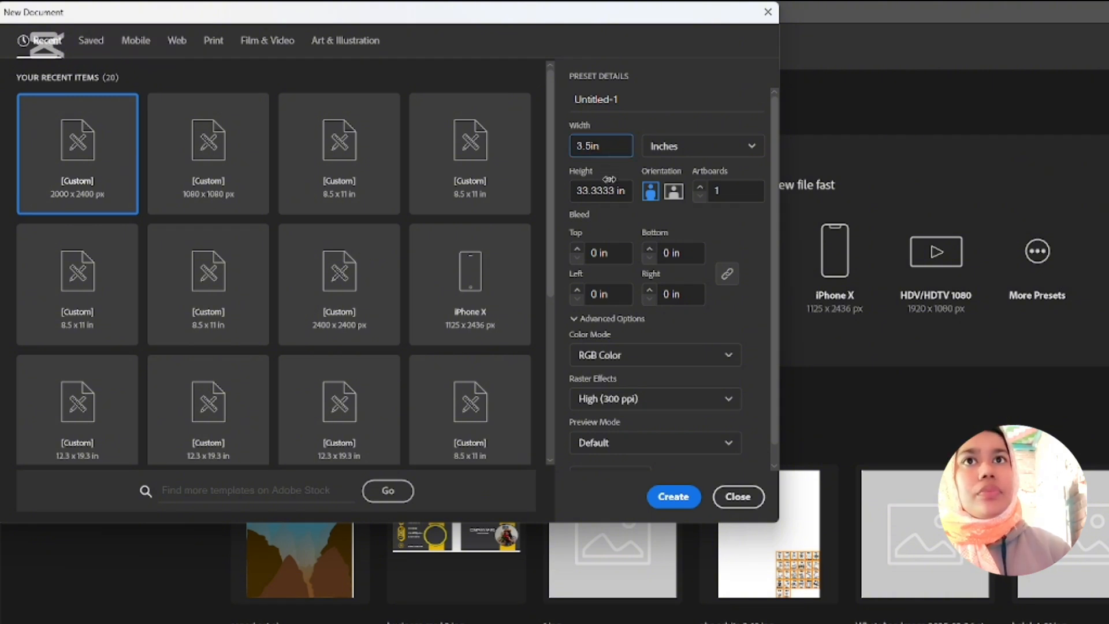
Set the new document's height to 2 in, keeping Inches as the unit
drag(617, 191, 573, 191)
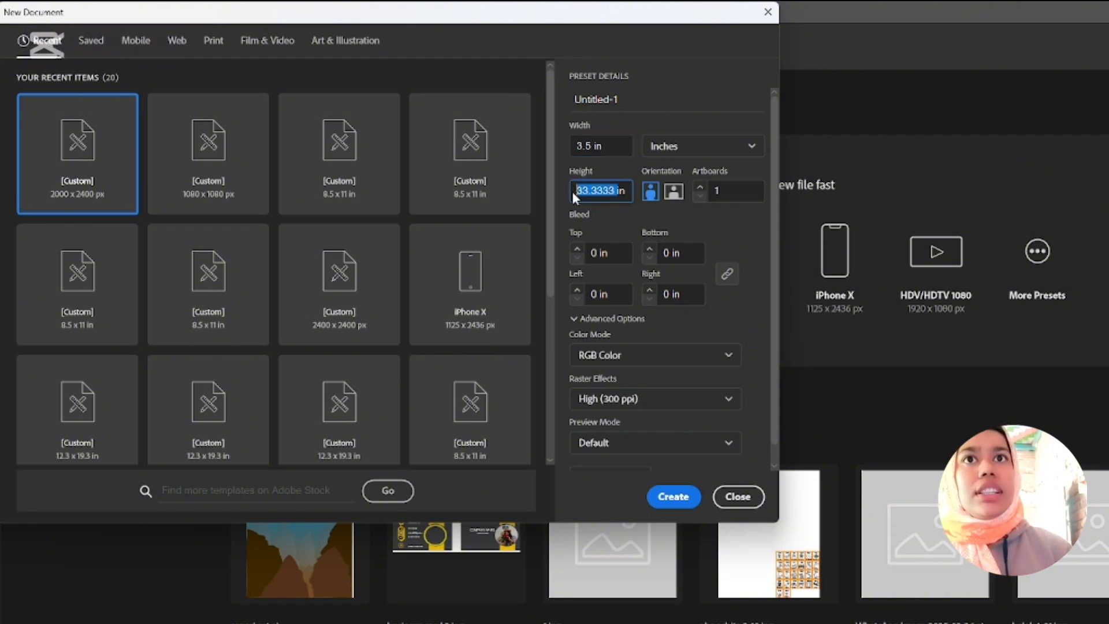
text(2)
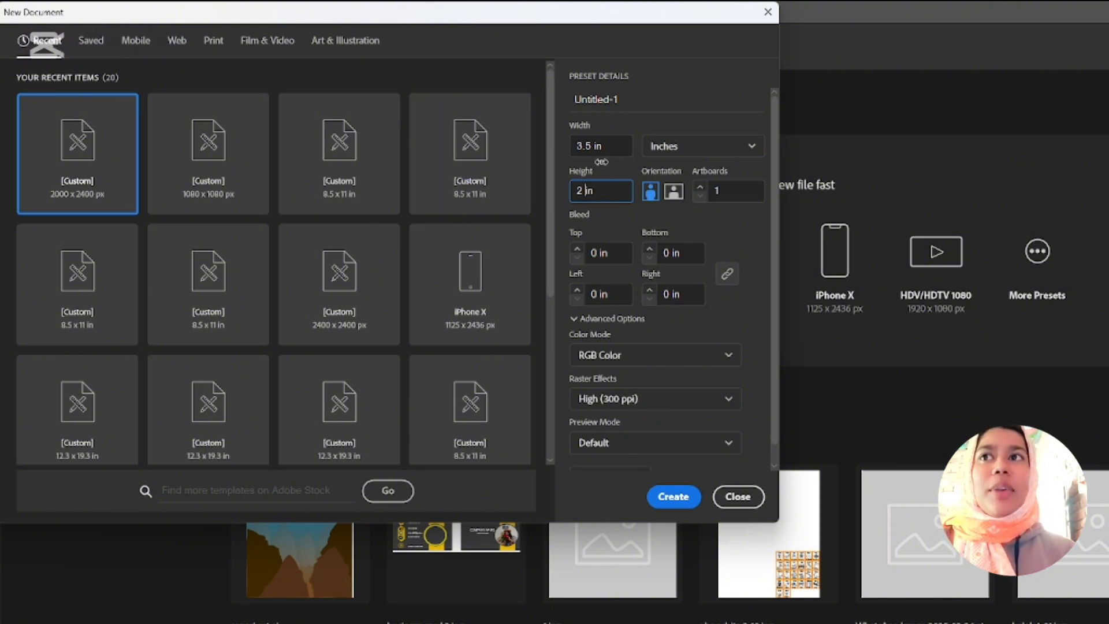
click(614, 146)
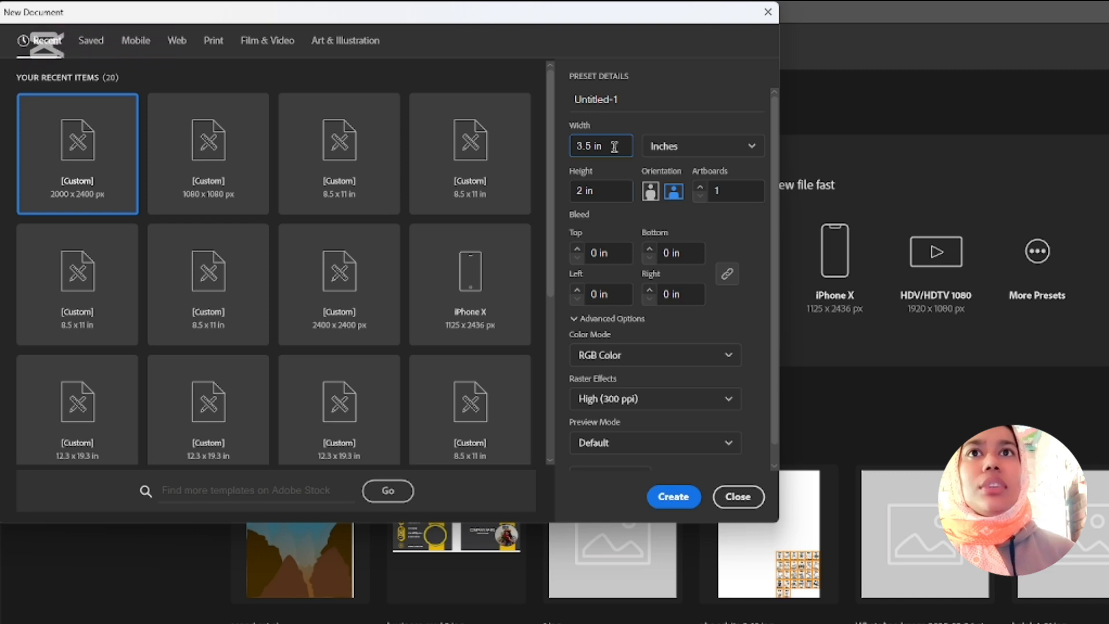
click(601, 190)
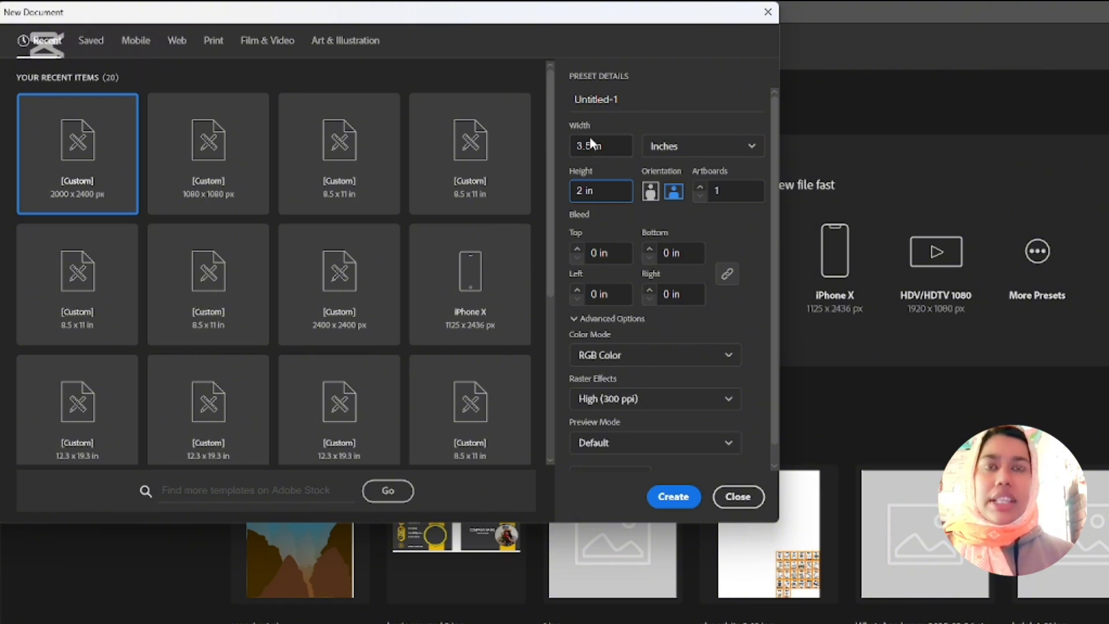
click(666, 151)
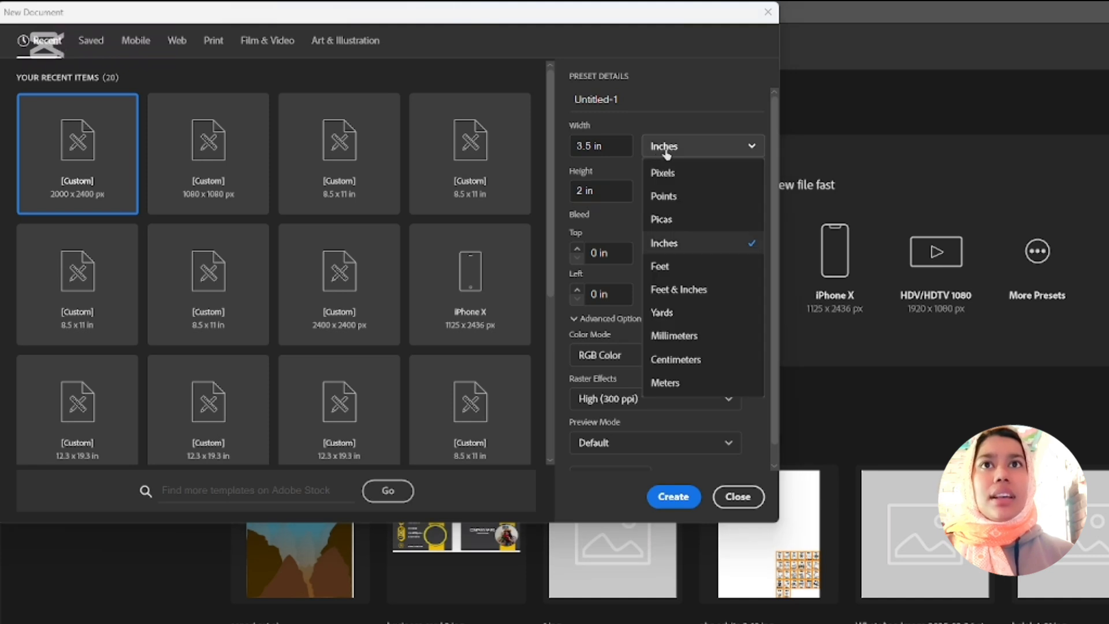
click(673, 246)
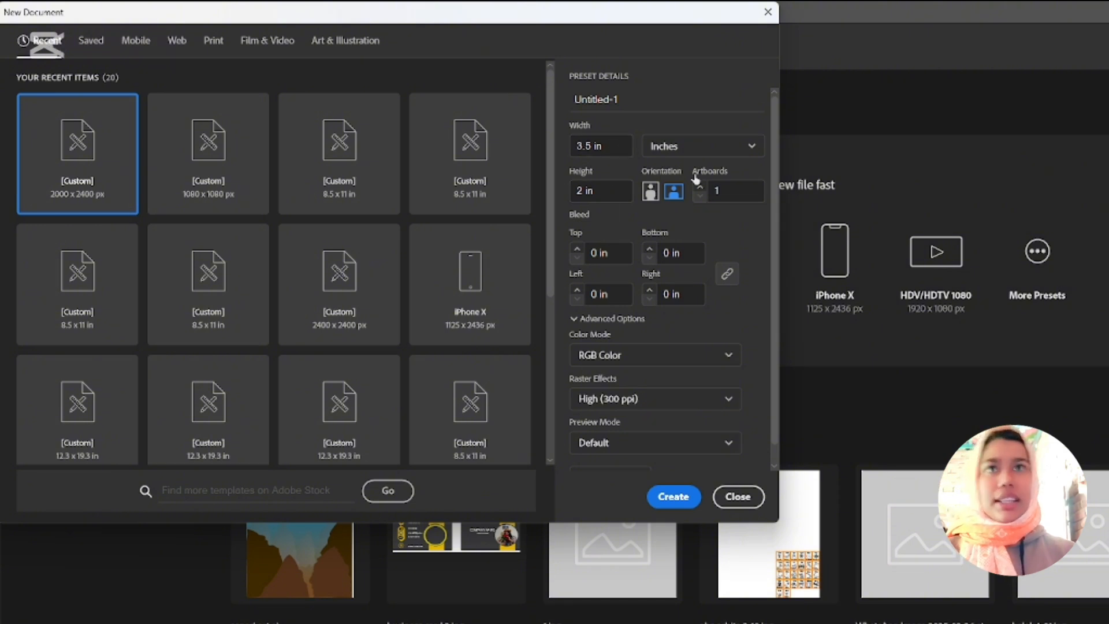
Examine the RGB Color and CMYK Color options for the document's color mode, keeping RGB Color selected
click(622, 360)
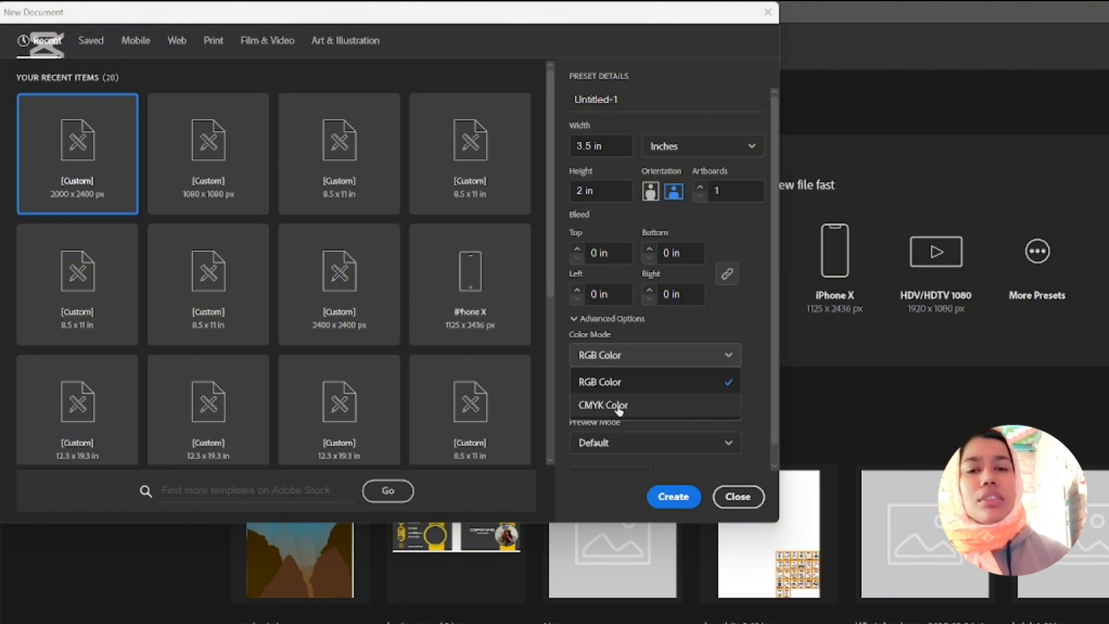
click(601, 367)
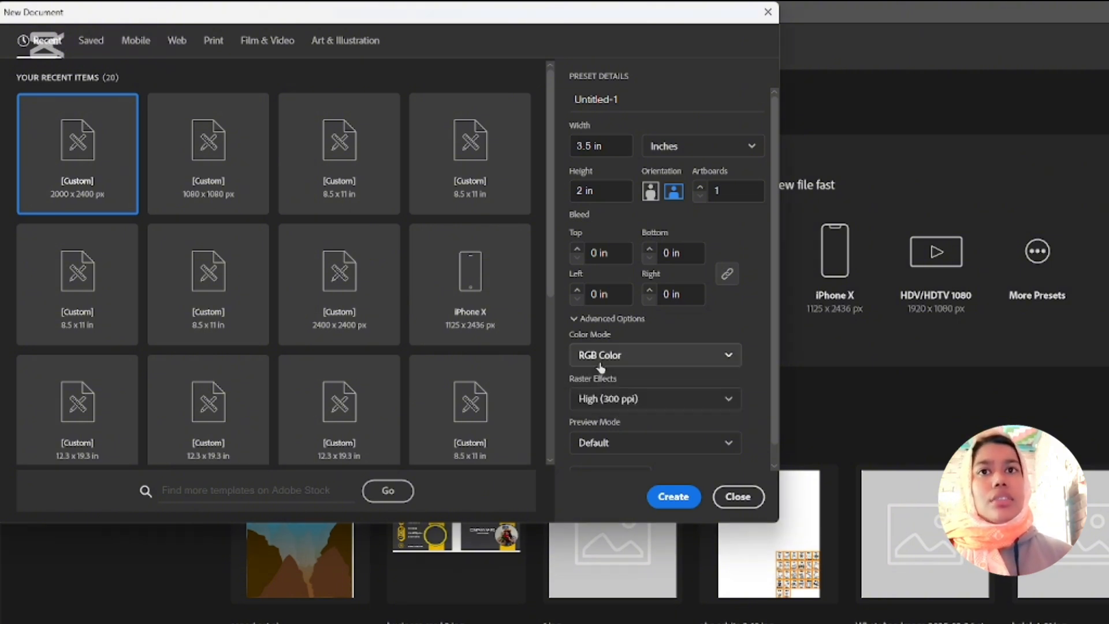
click(600, 358)
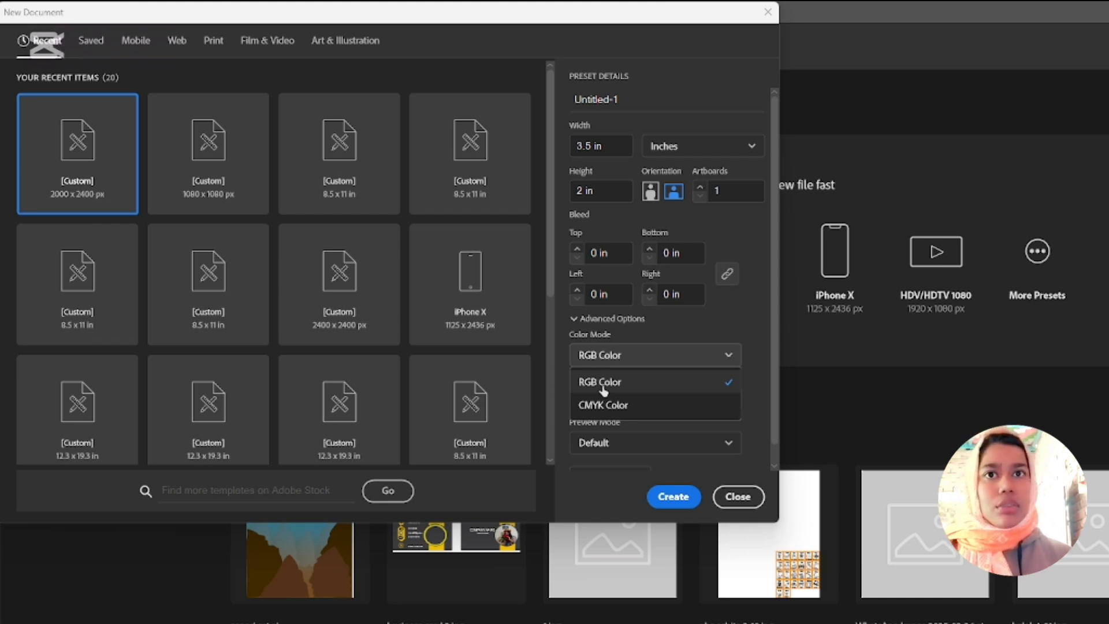
click(602, 386)
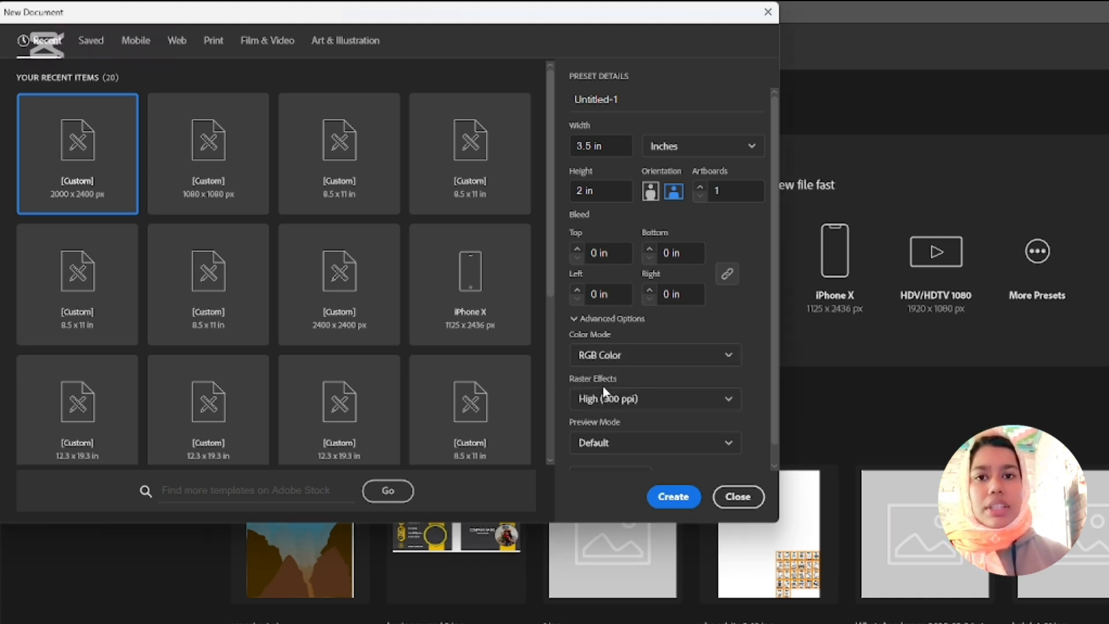
click(600, 356)
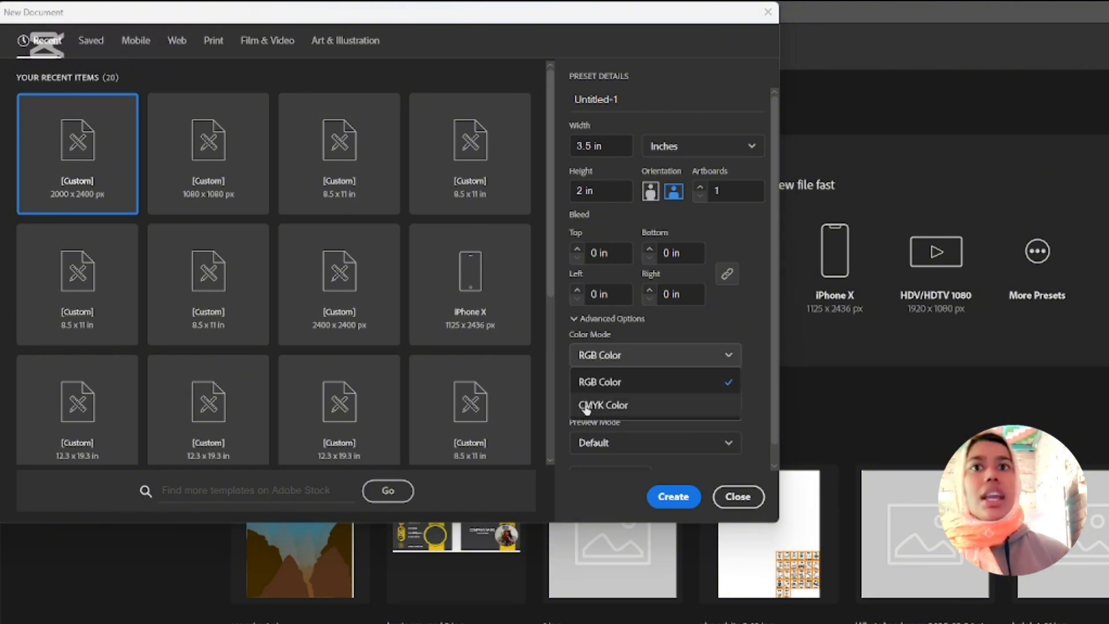
click(594, 358)
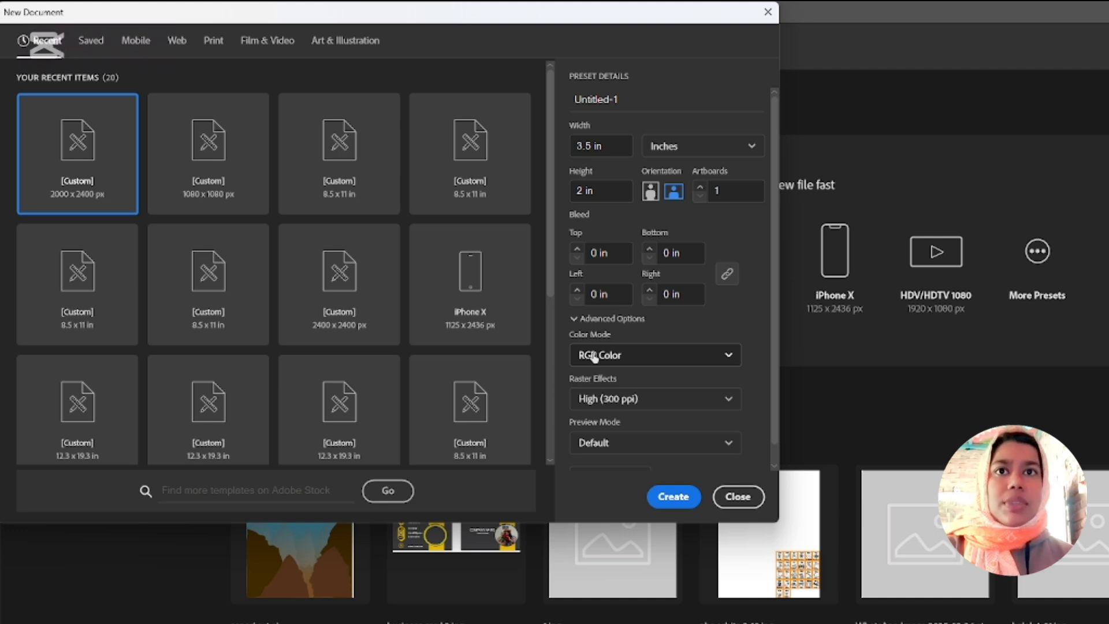
click(595, 358)
click(610, 386)
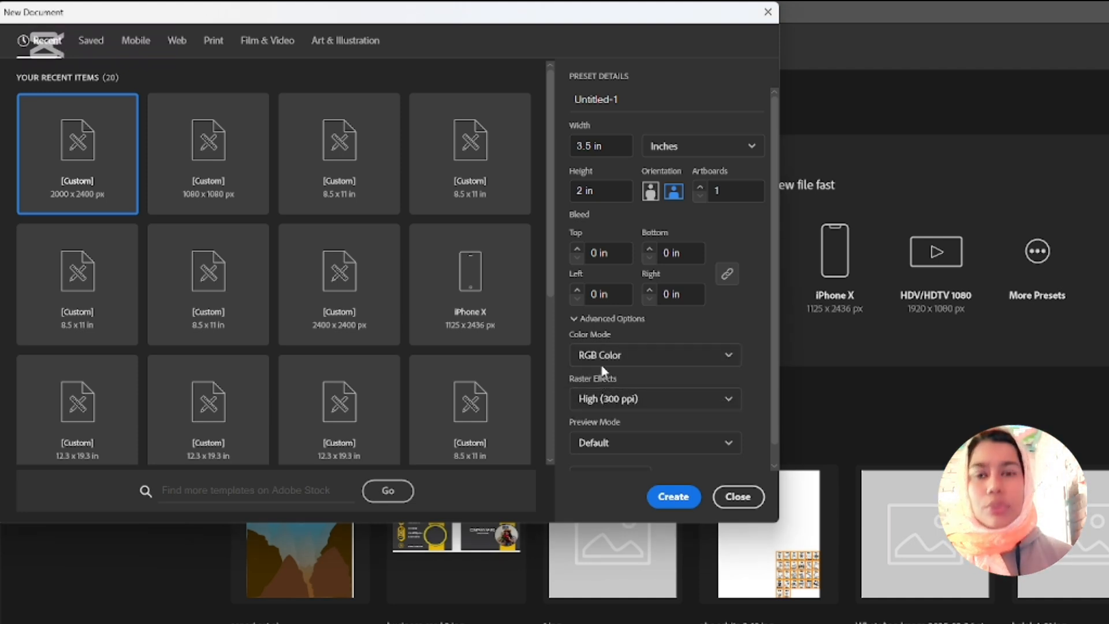
click(602, 362)
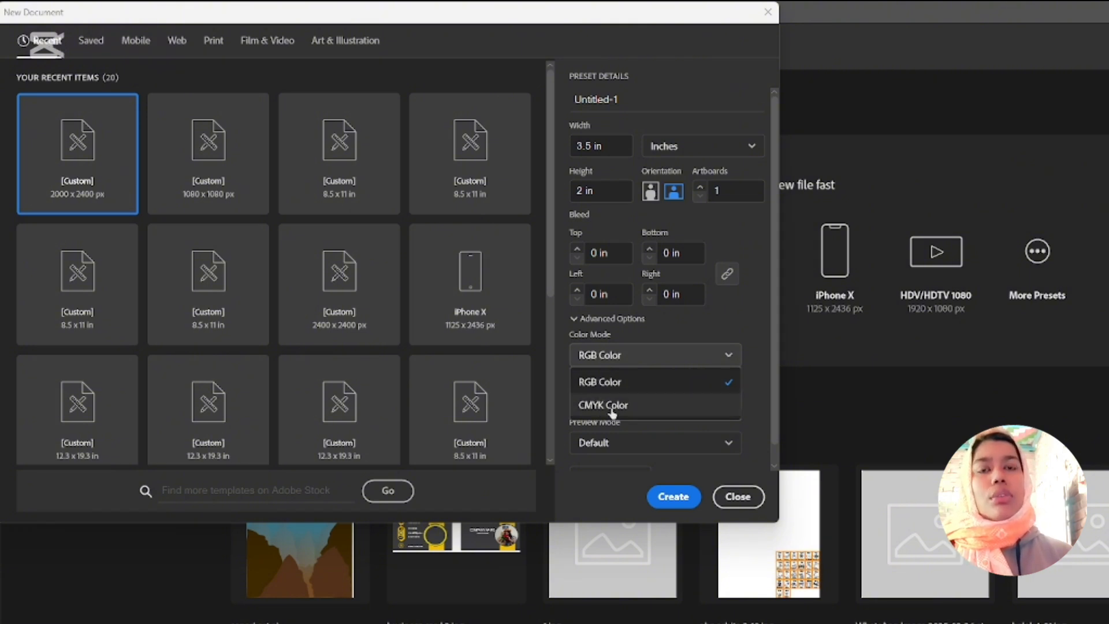
click(619, 357)
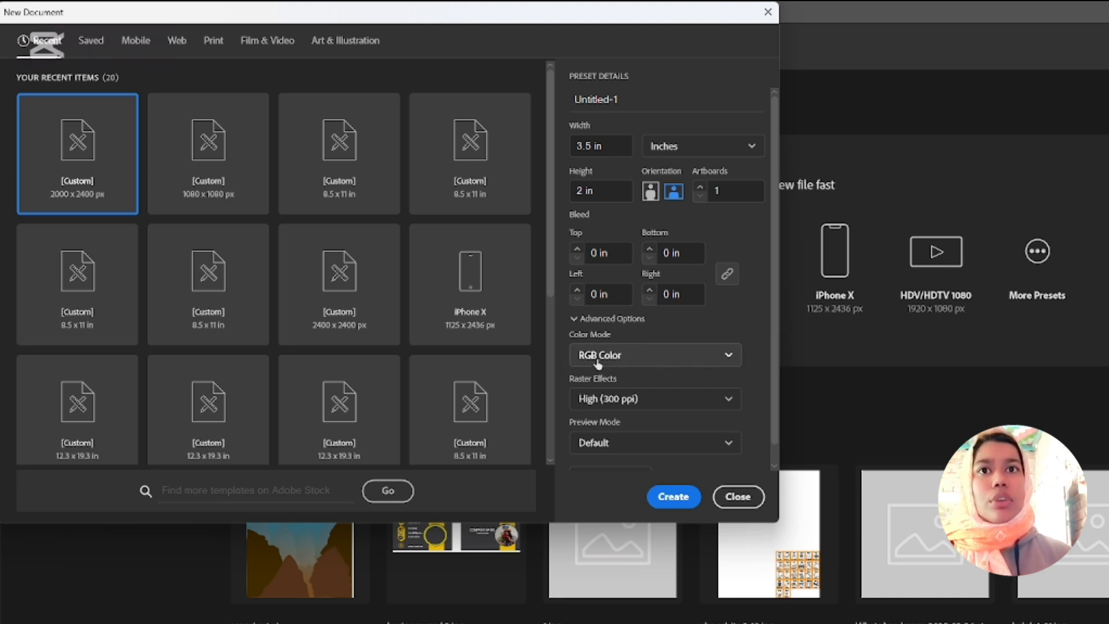
click(639, 360)
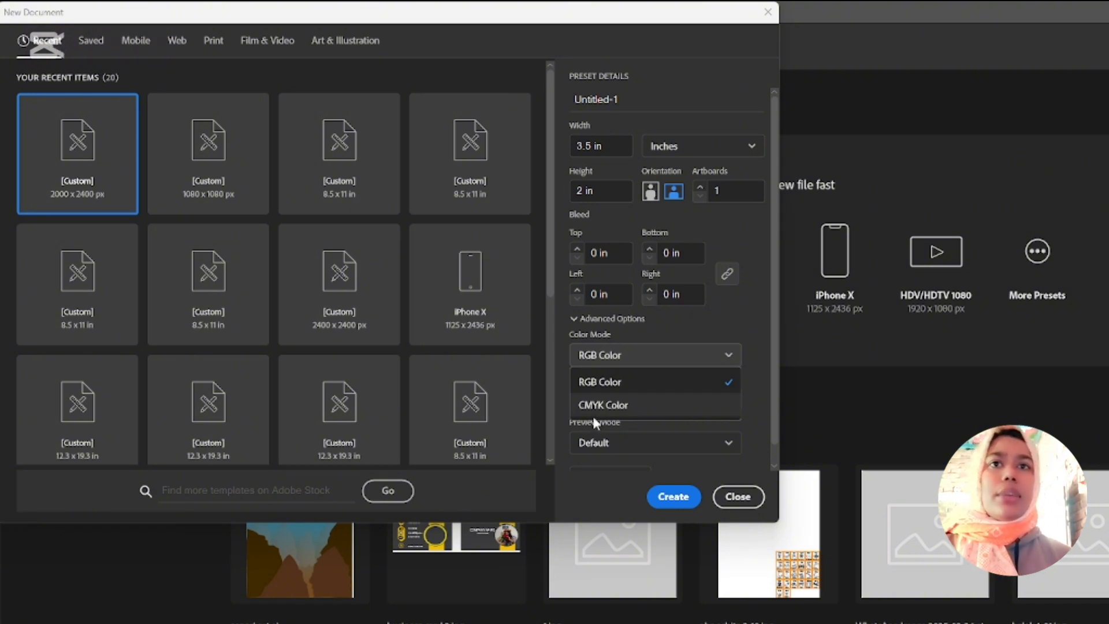
click(621, 359)
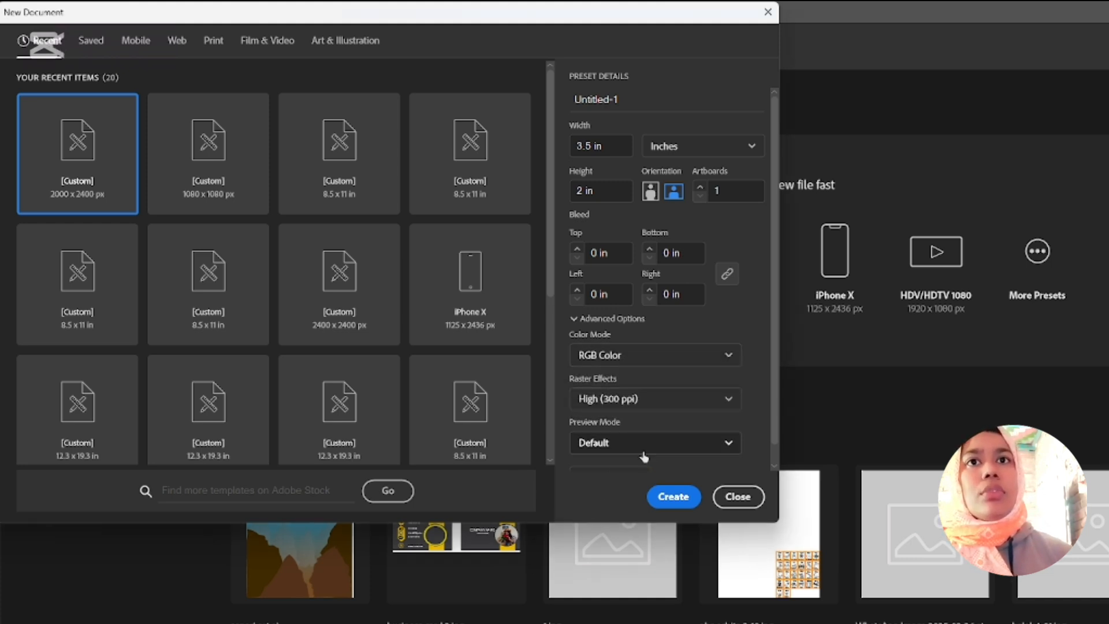
Choose High (300 ppi) for the raster effects and create the document
scroll(641, 453, down, 1)
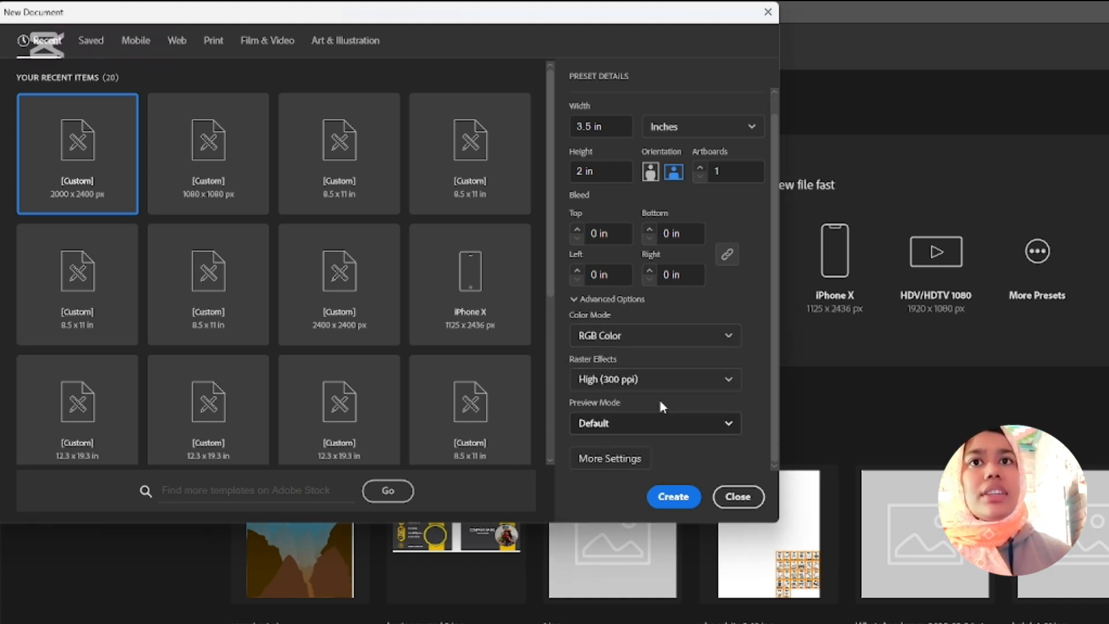
click(582, 381)
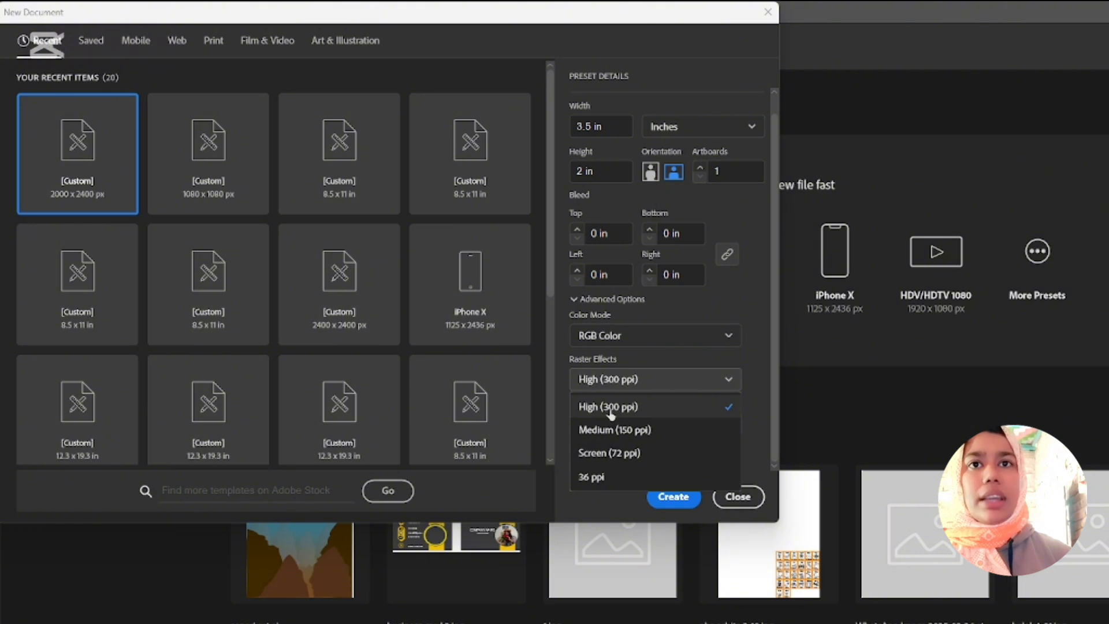
click(693, 408)
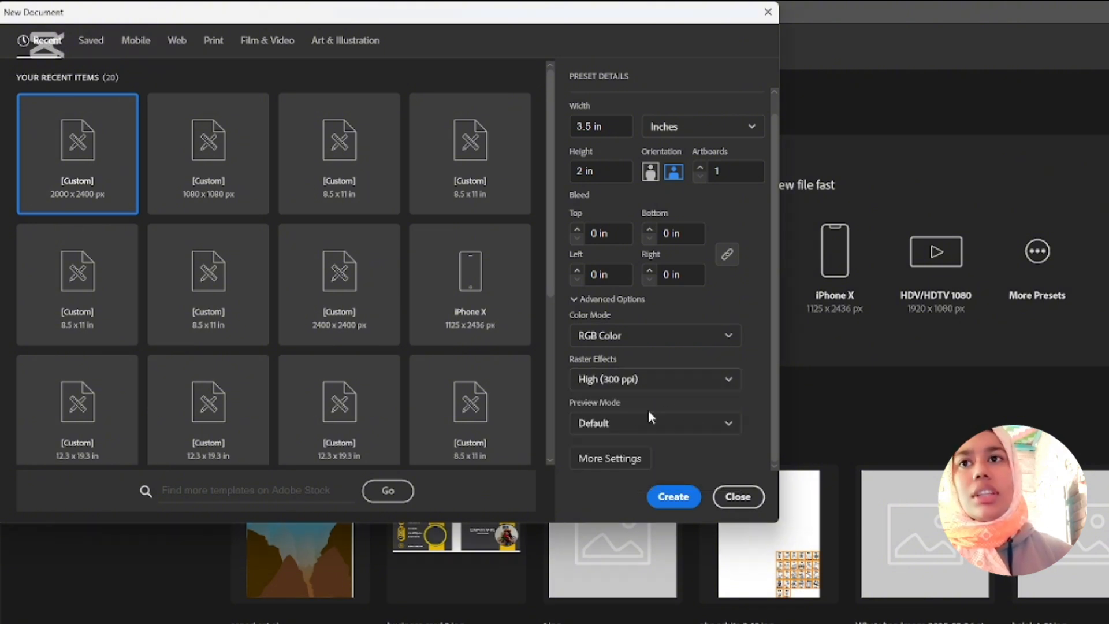
click(668, 501)
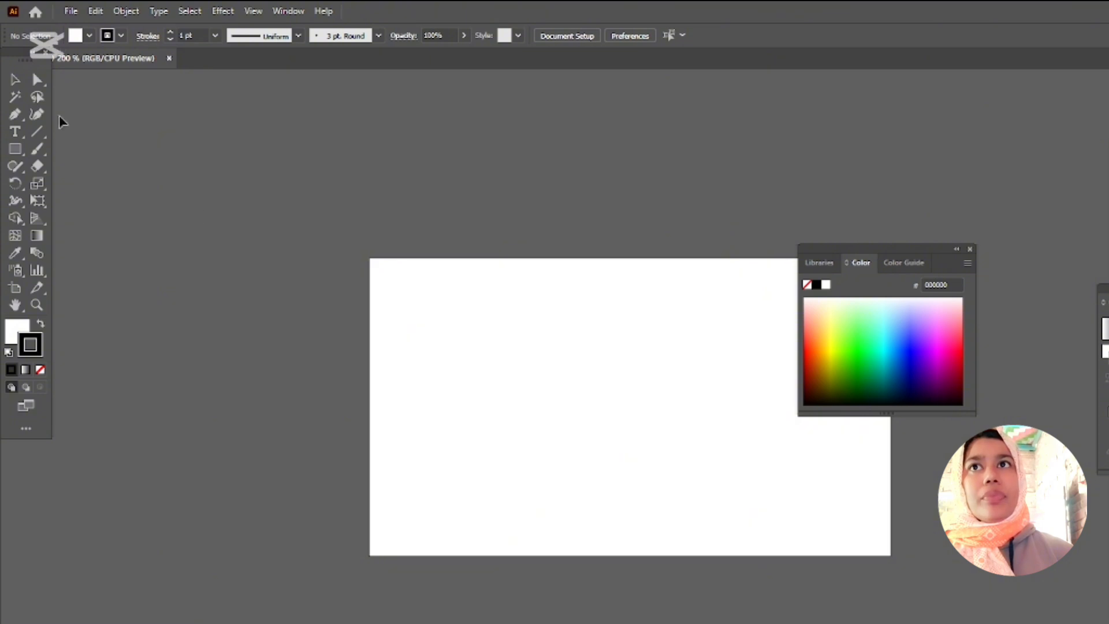
drag(501, 370, 335, 312)
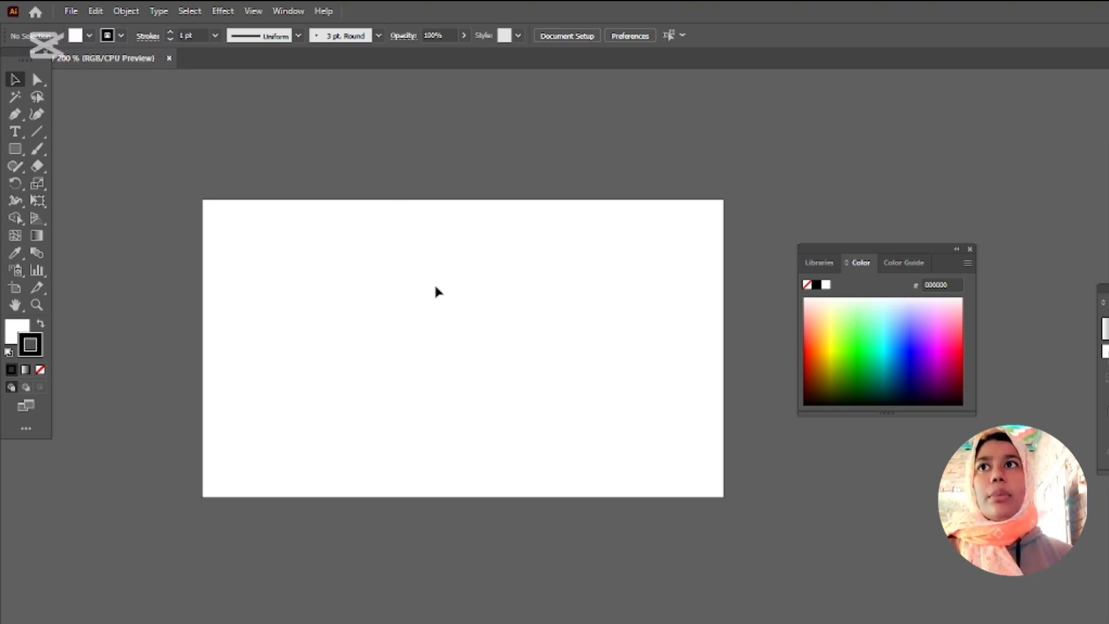
Create another 3.5 x 2 in RGB document at 300 ppi with 2 artboards
click(71, 11)
click(78, 25)
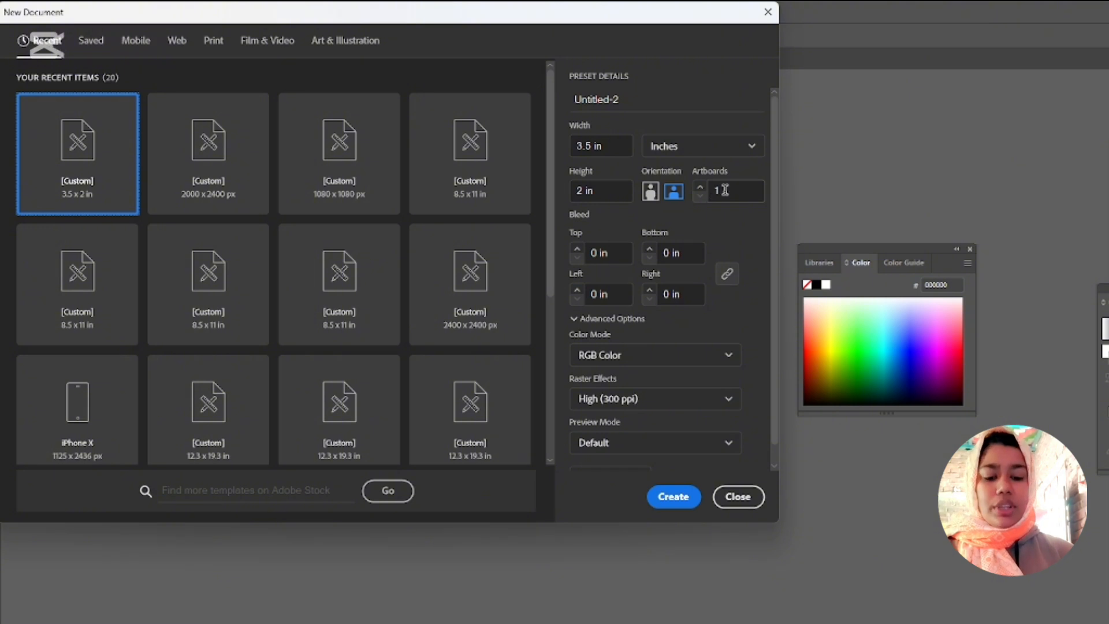
click(724, 190)
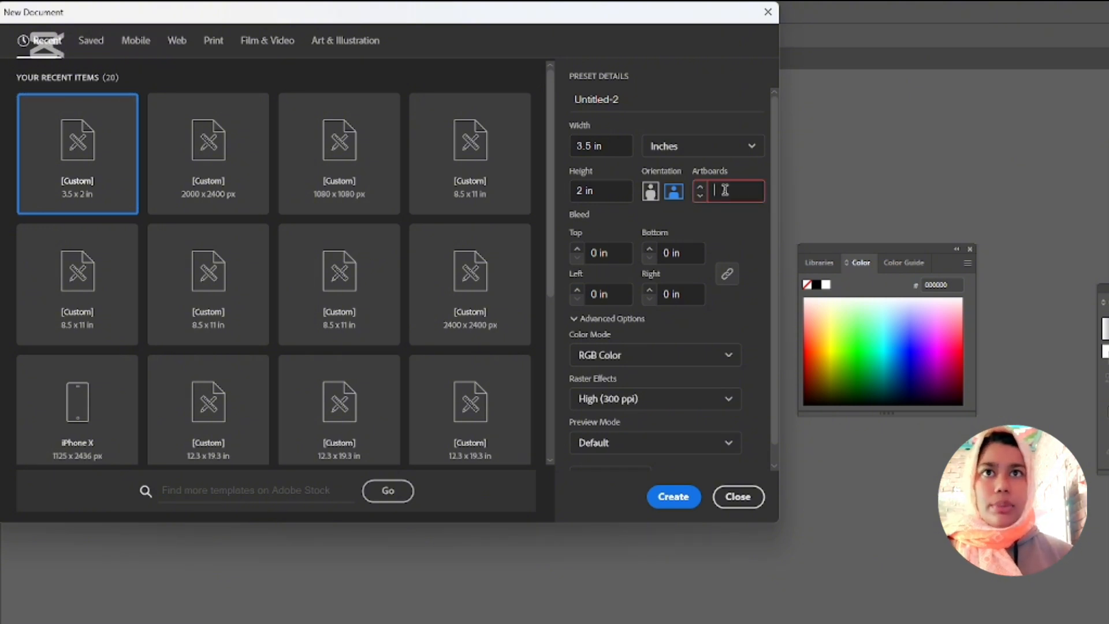
text(2)
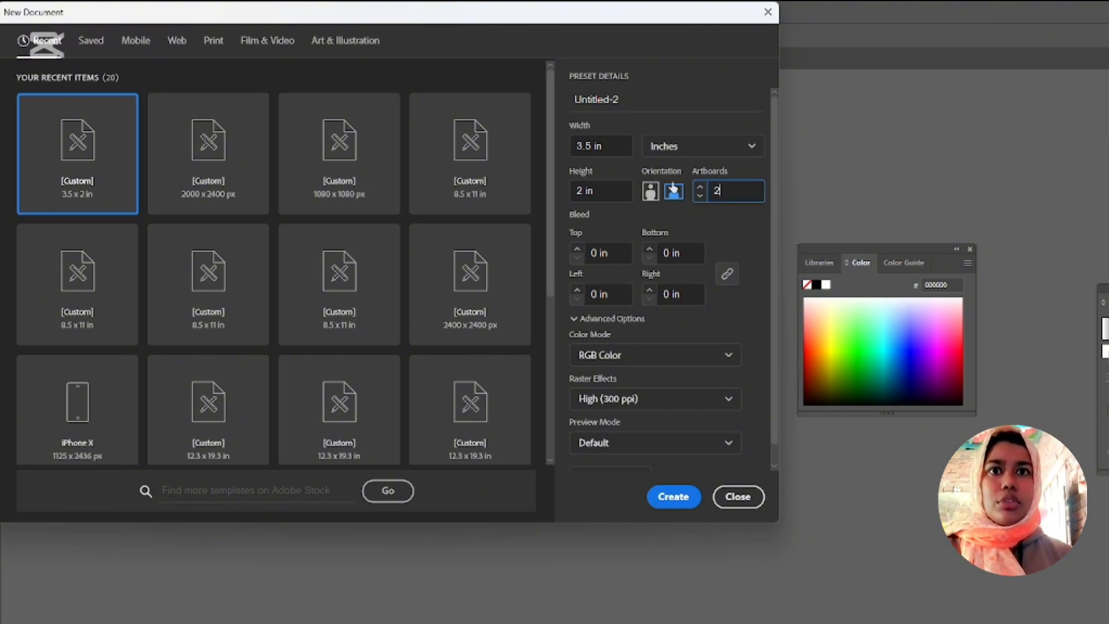
click(673, 497)
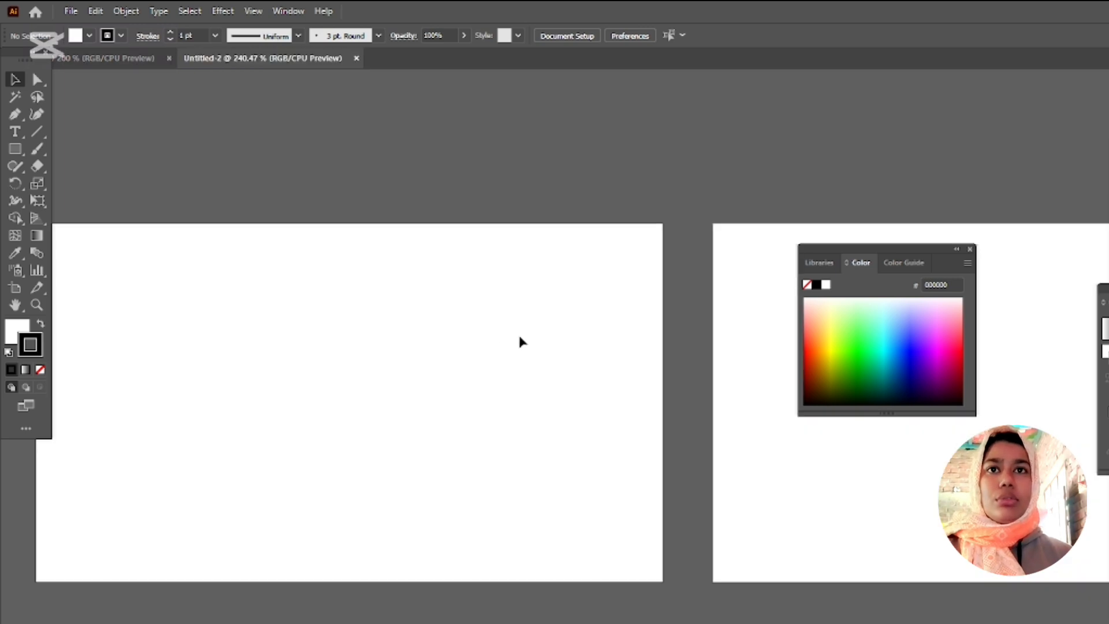
Close the earlier single-artboard document, keeping the two-artboard document open
key(ctrl+1)
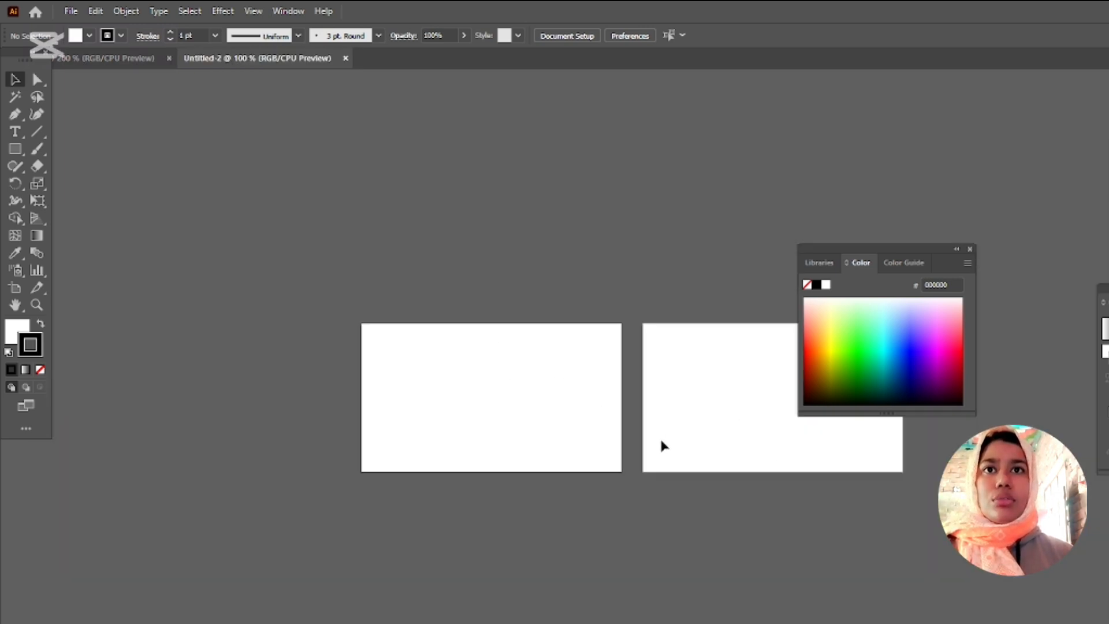
drag(724, 417, 606, 371)
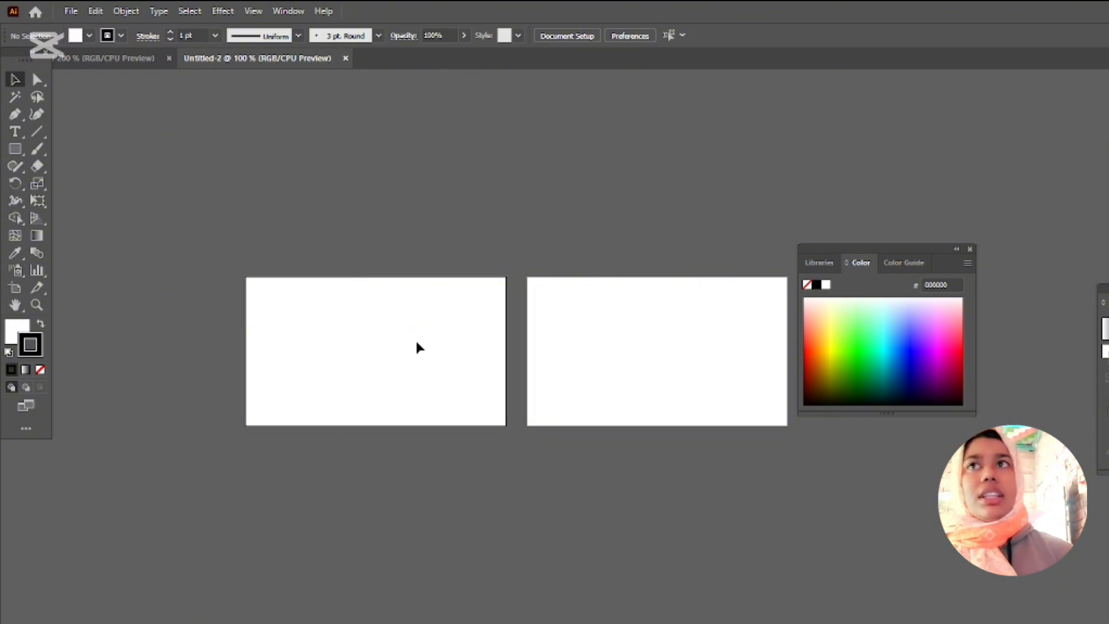
click(169, 59)
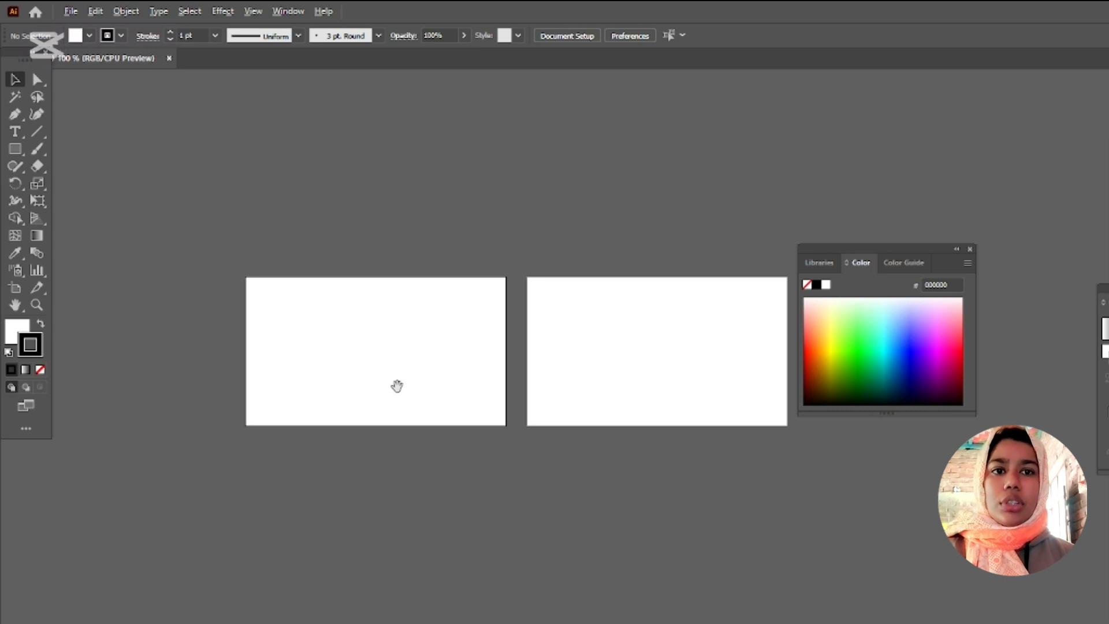
scroll(397, 386, up, 2)
scroll(514, 431, down, 1)
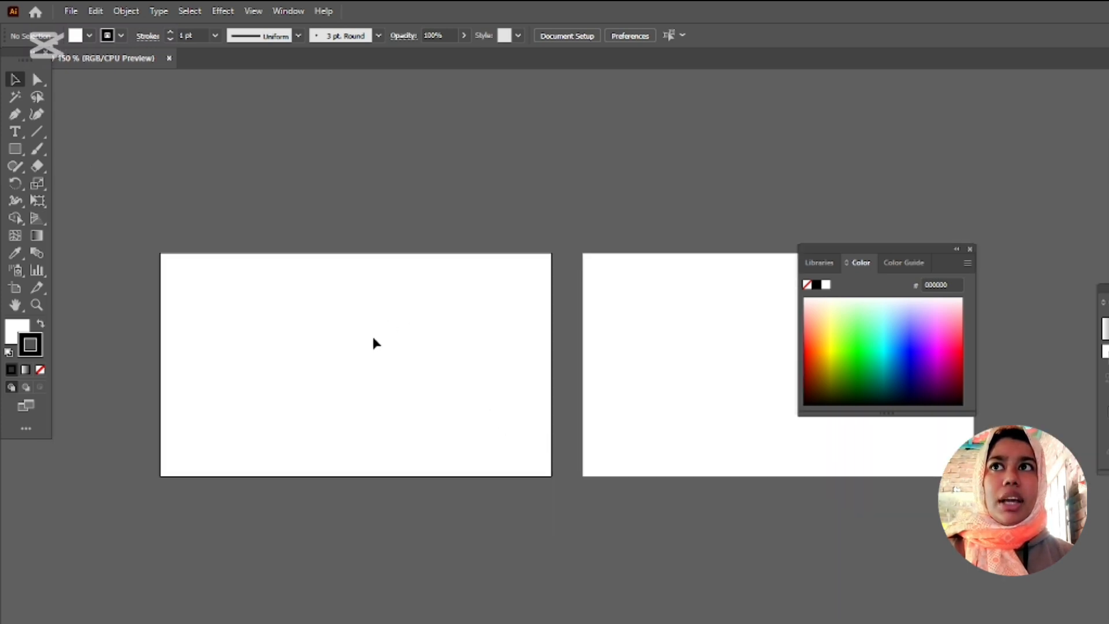
click(71, 11)
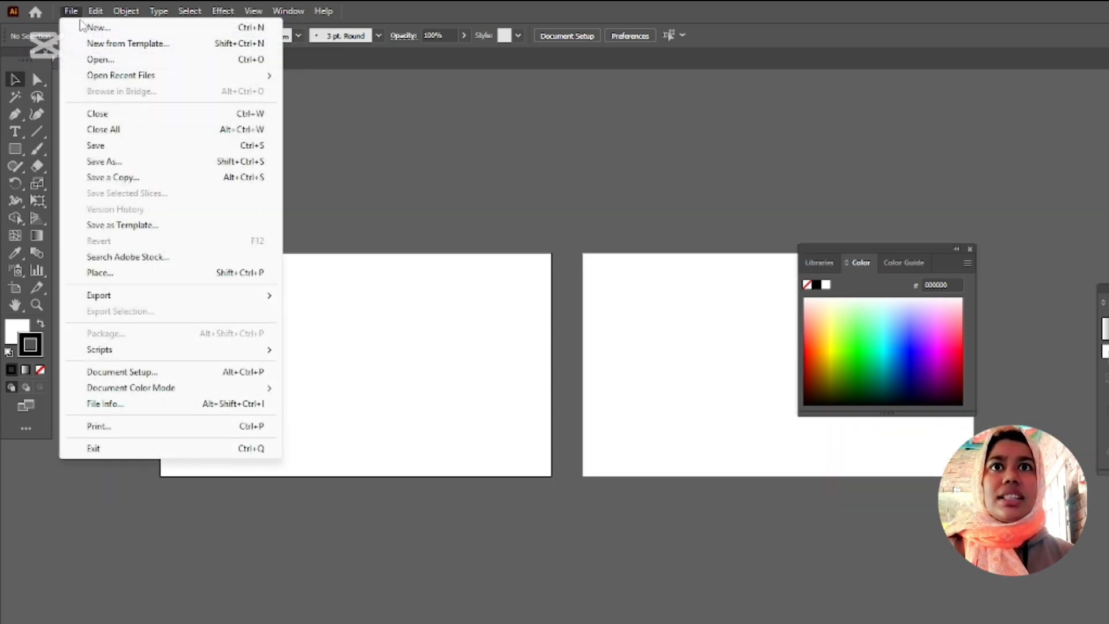
click(93, 27)
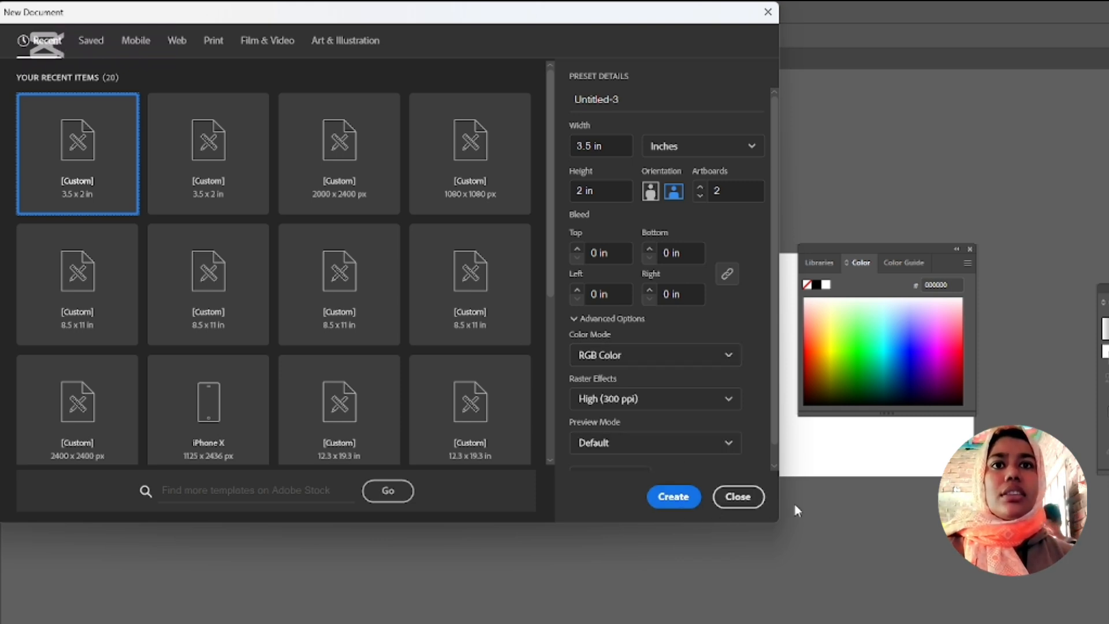
click(738, 497)
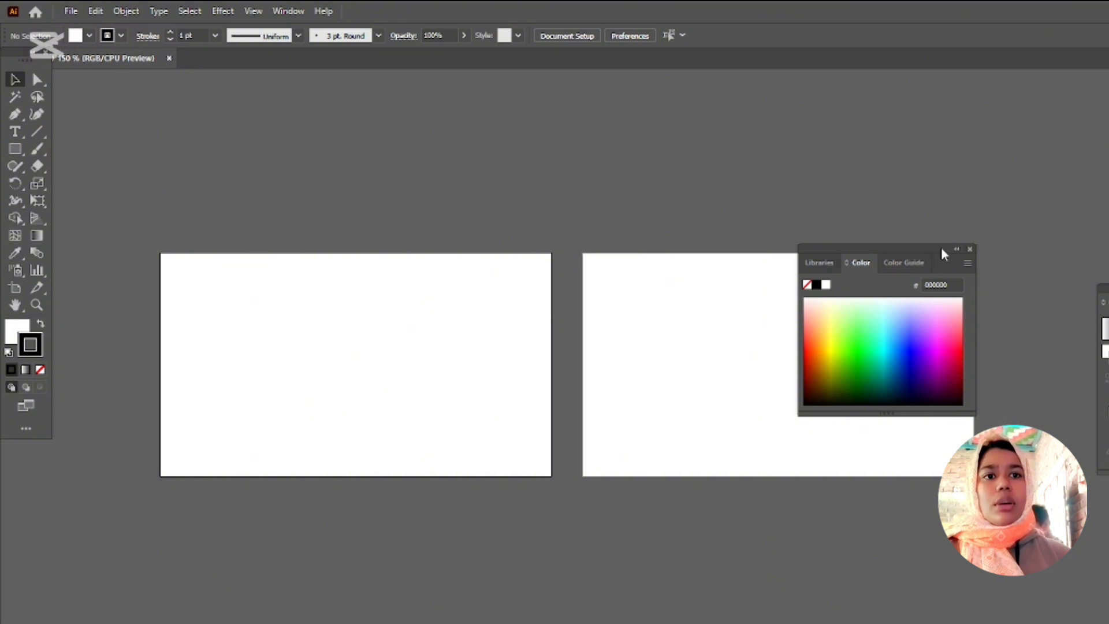
Move the floating Color panel up and away from the middle of the second artboard
drag(945, 250, 1076, 91)
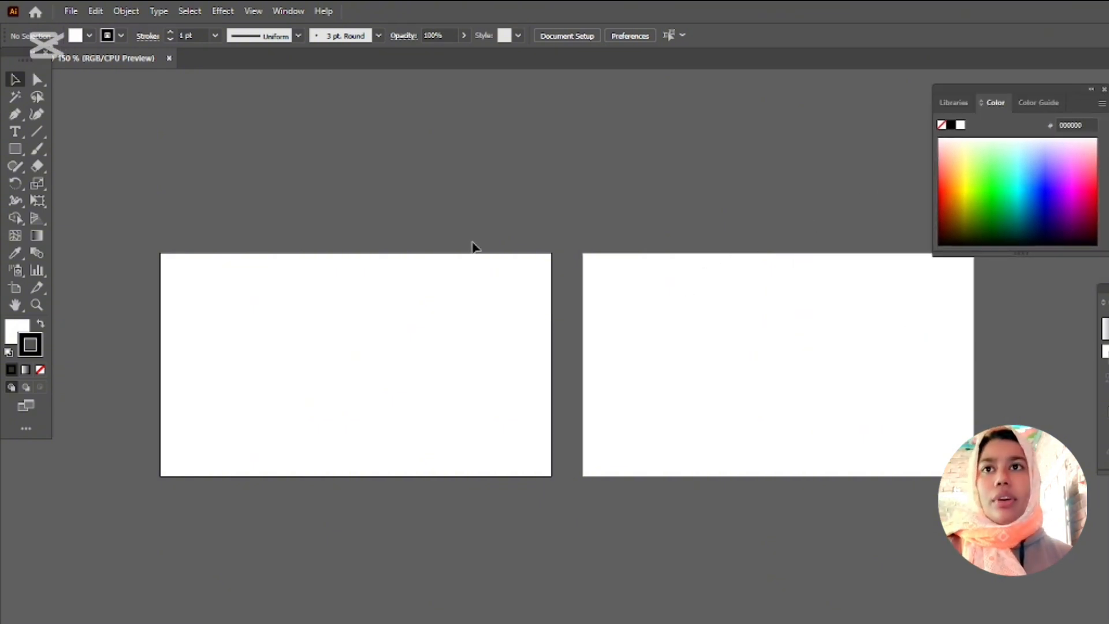
scroll(345, 365, up, 1)
drag(346, 364, 434, 397)
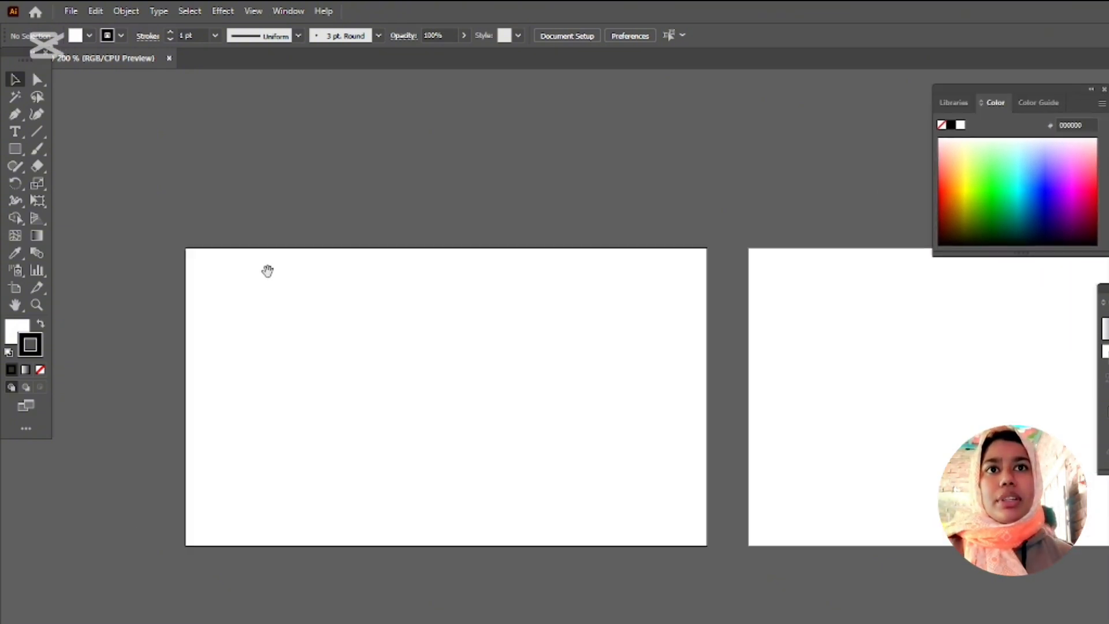
scroll(786, 390, down, 1)
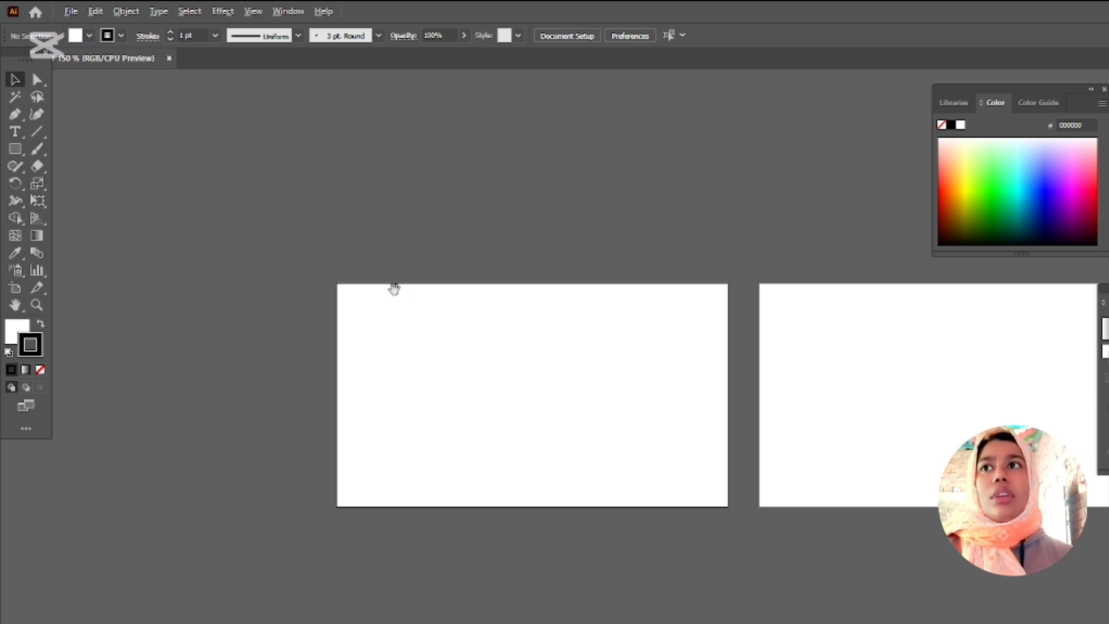
drag(394, 289, 373, 250)
Activate the Rectangle tool and set the stroke to None
click(15, 148)
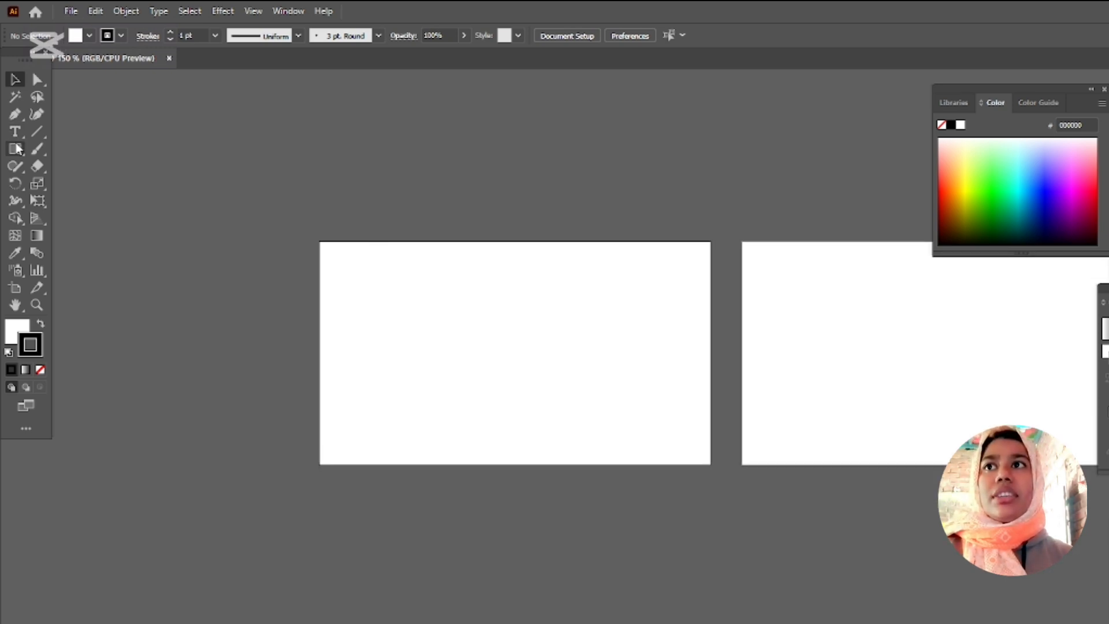
drag(16, 148, 62, 149)
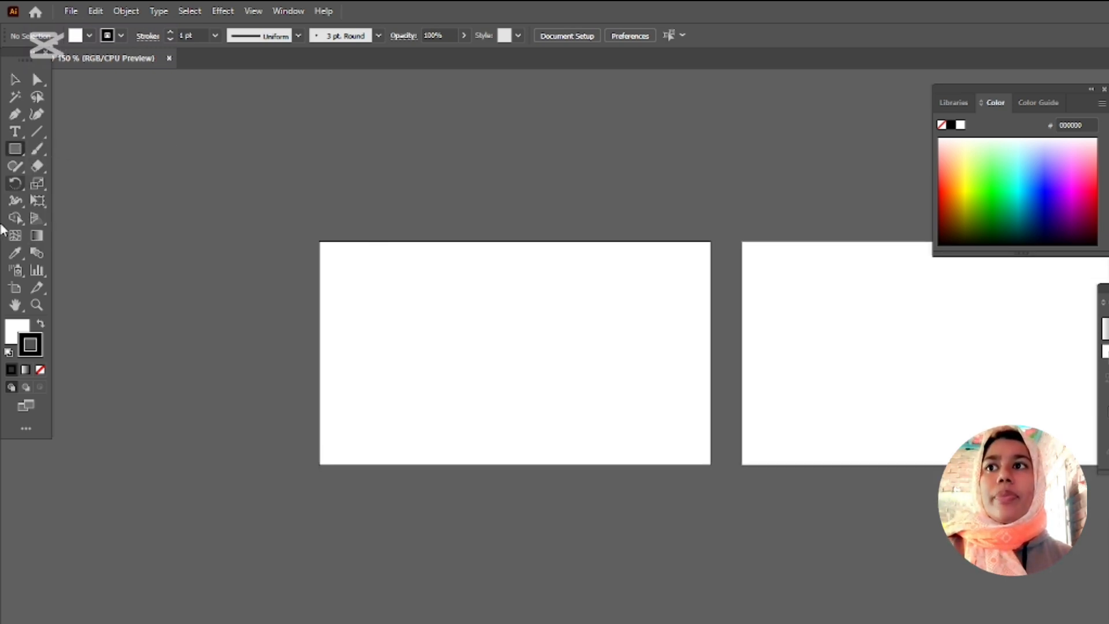
click(26, 327)
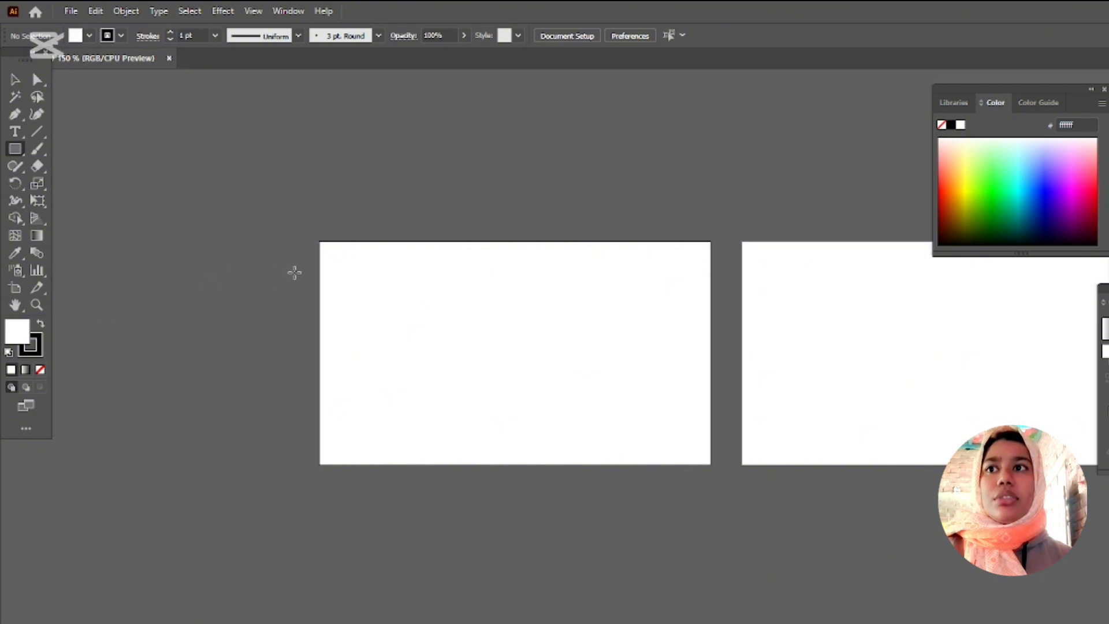
click(31, 347)
click(40, 370)
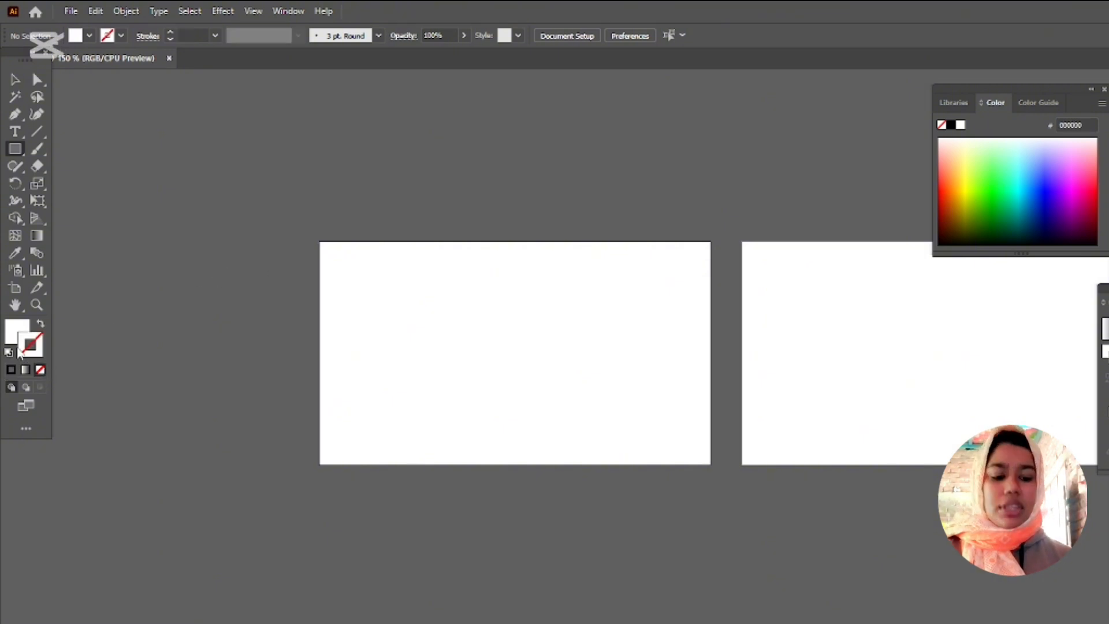
Set the fill color to teal, hex 1f9385
double_click(18, 341)
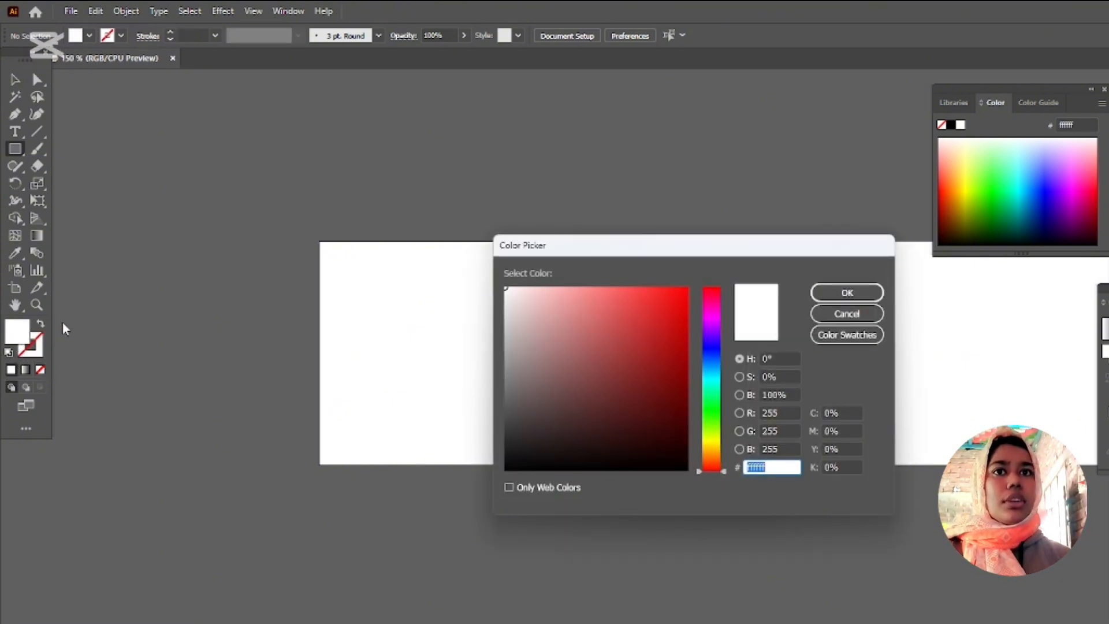
click(712, 383)
click(649, 364)
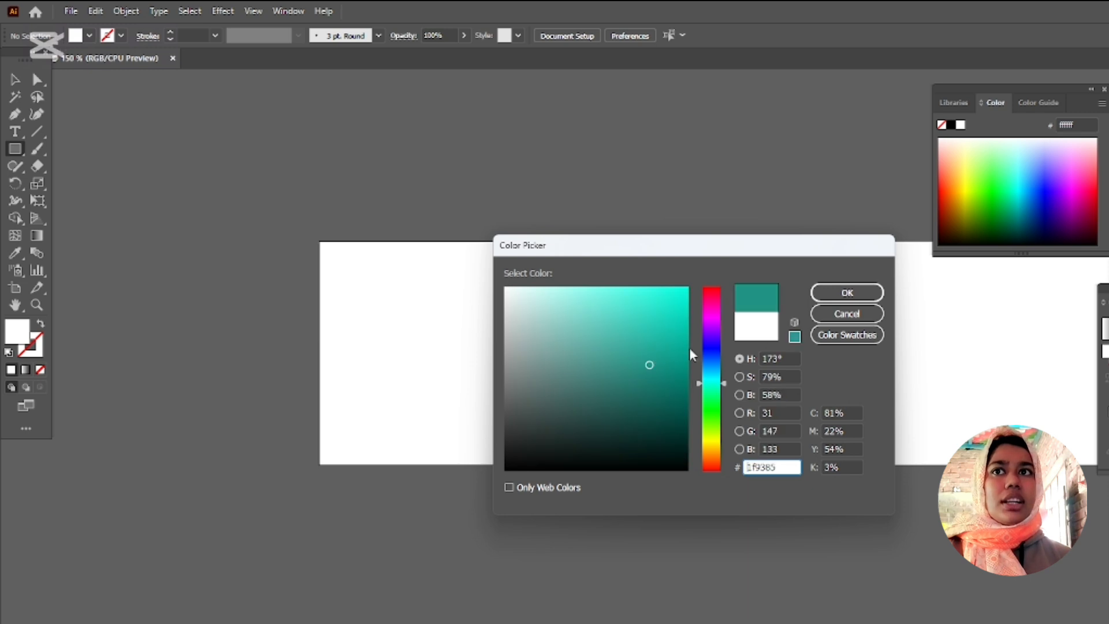
click(847, 292)
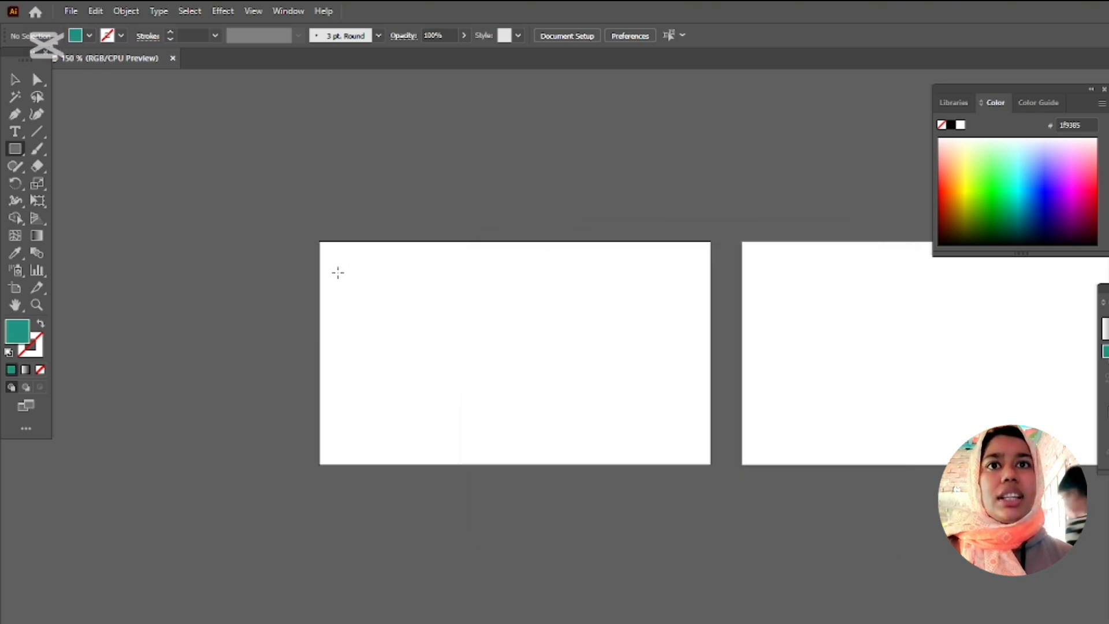
Create a rectangle 3.5 in wide and 2 in high on the first artboard
click(337, 270)
drag(690, 353, 638, 356)
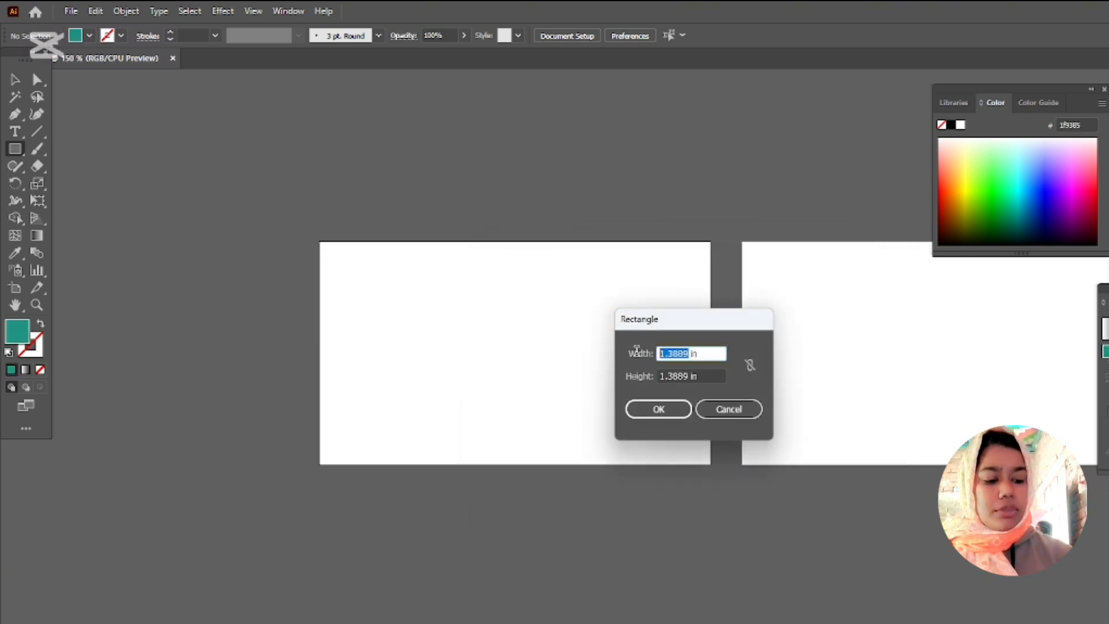
text(3.5)
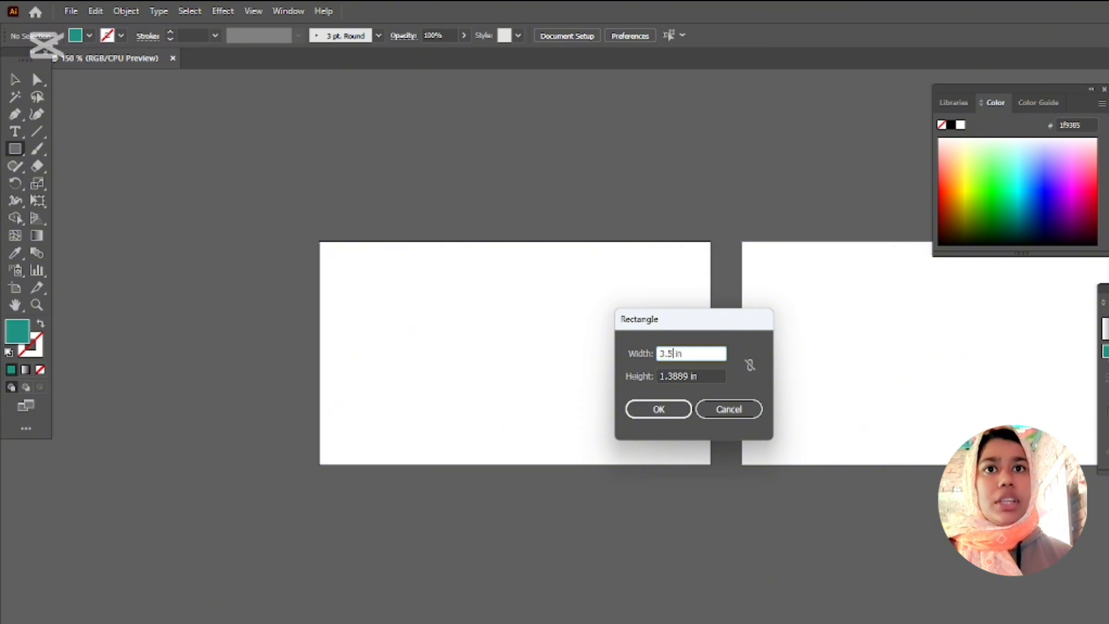
drag(689, 375, 659, 375)
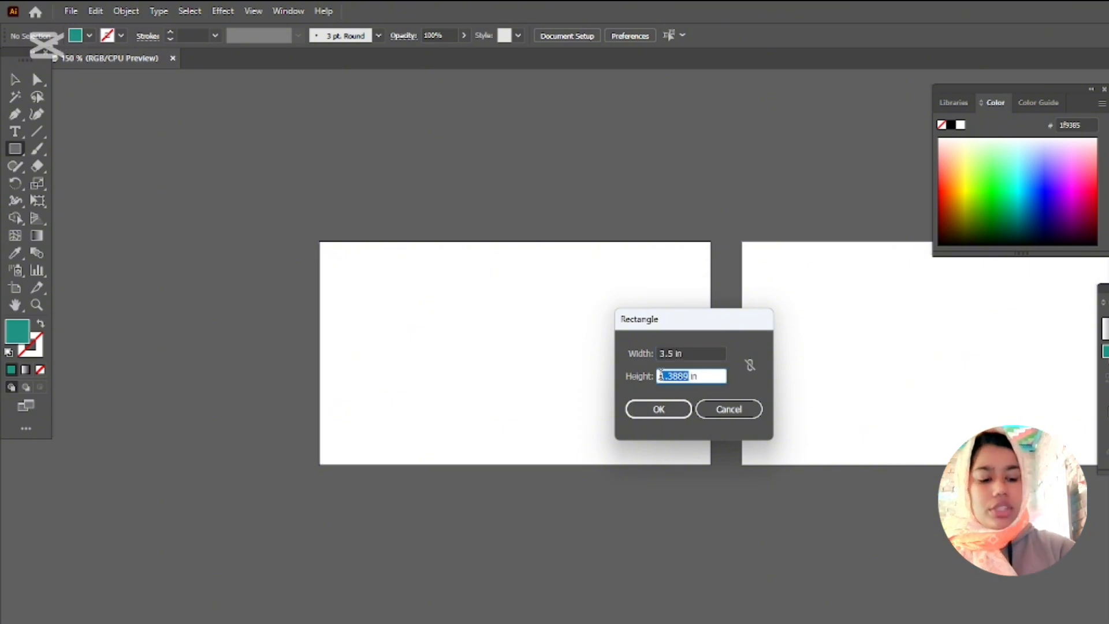
text(25)
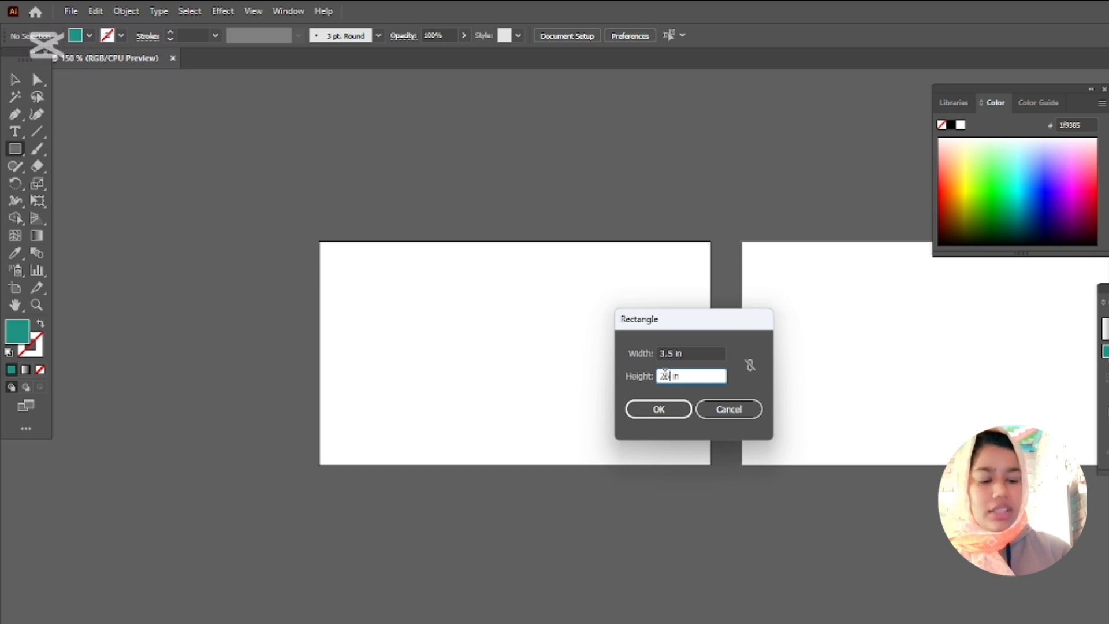
click(664, 412)
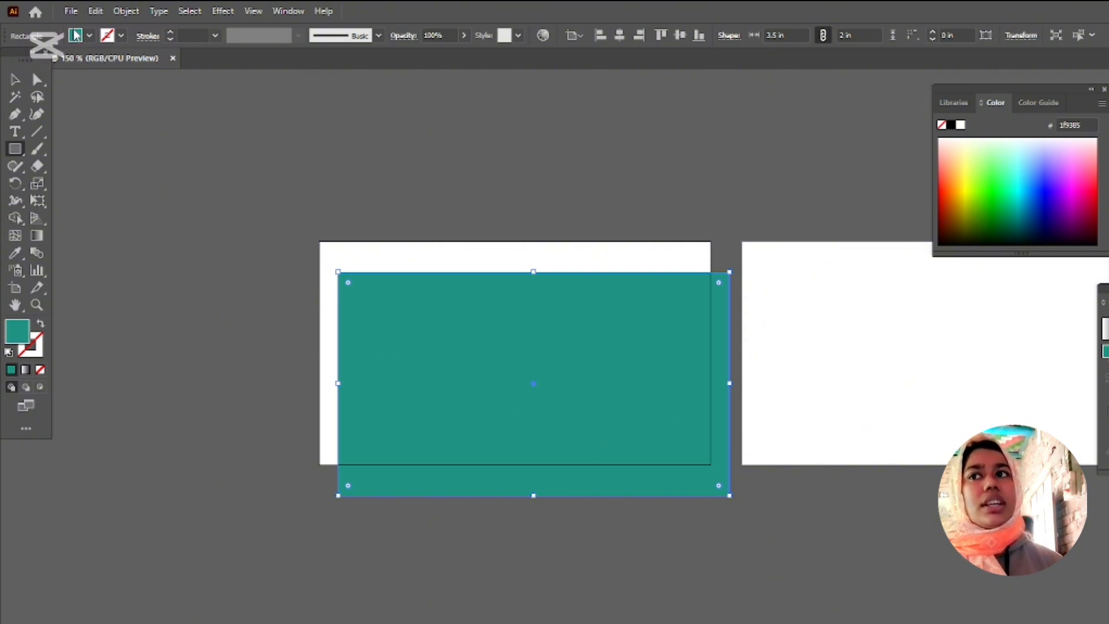
Align the rectangle to the horizontal and vertical center of the first artboard, then deselect it
key(v)
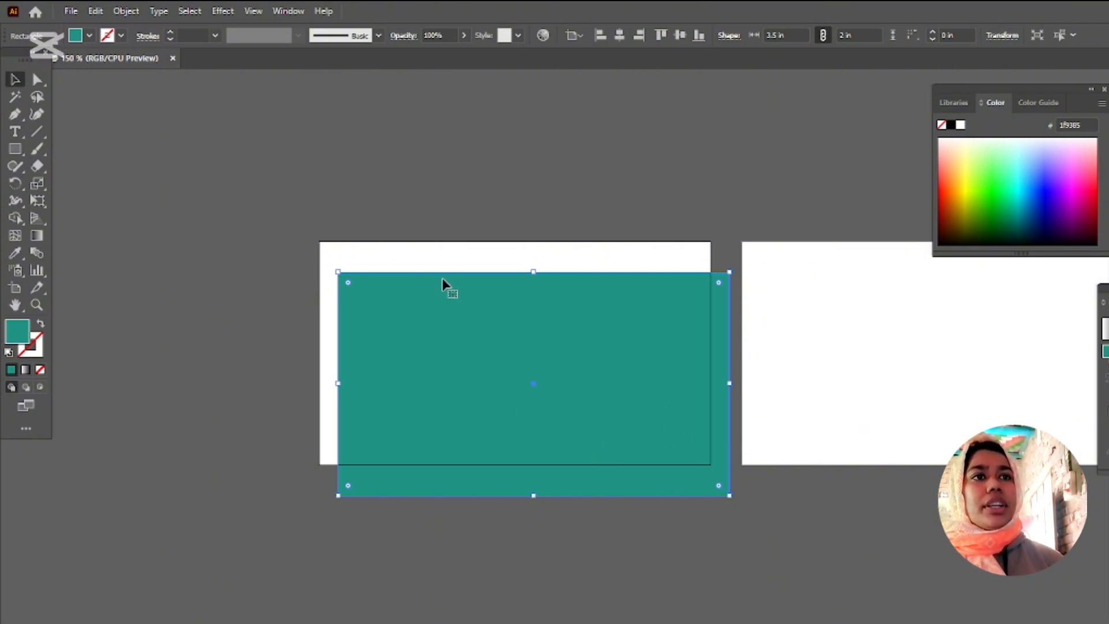
click(618, 35)
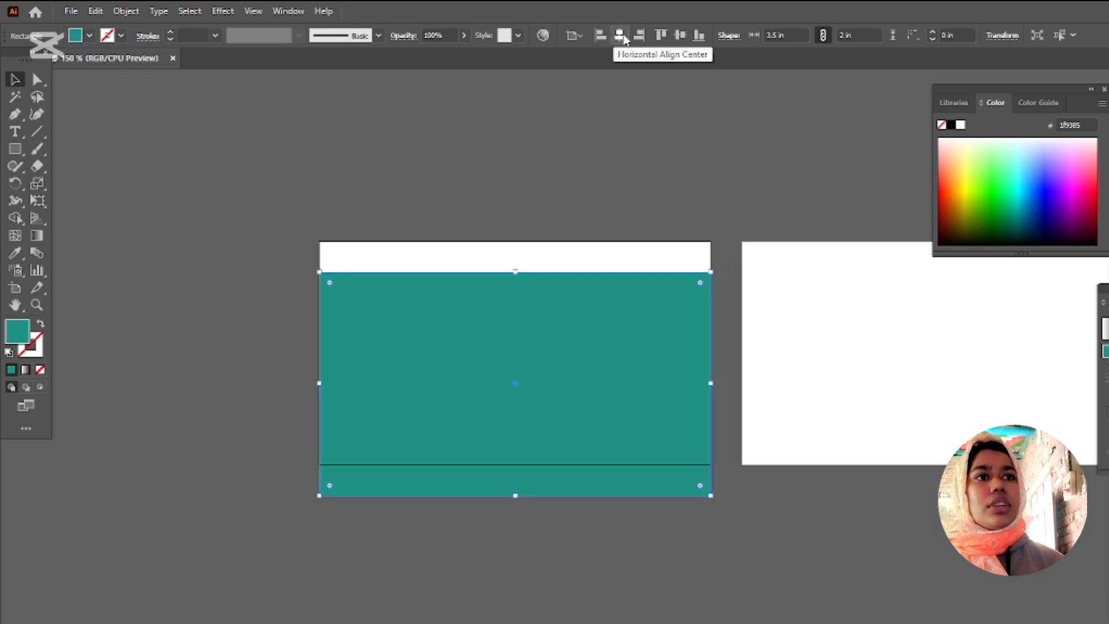
click(679, 36)
click(788, 406)
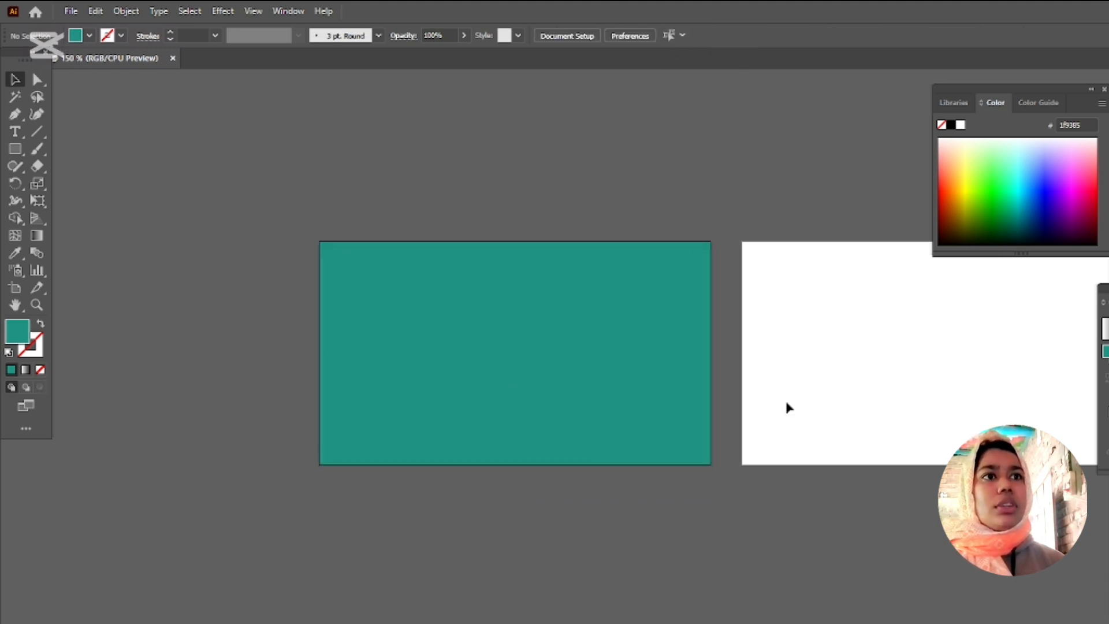
Fill the rectangle with a linear gradient running from green 00ff00 to yellow-green 8cc63f
click(456, 381)
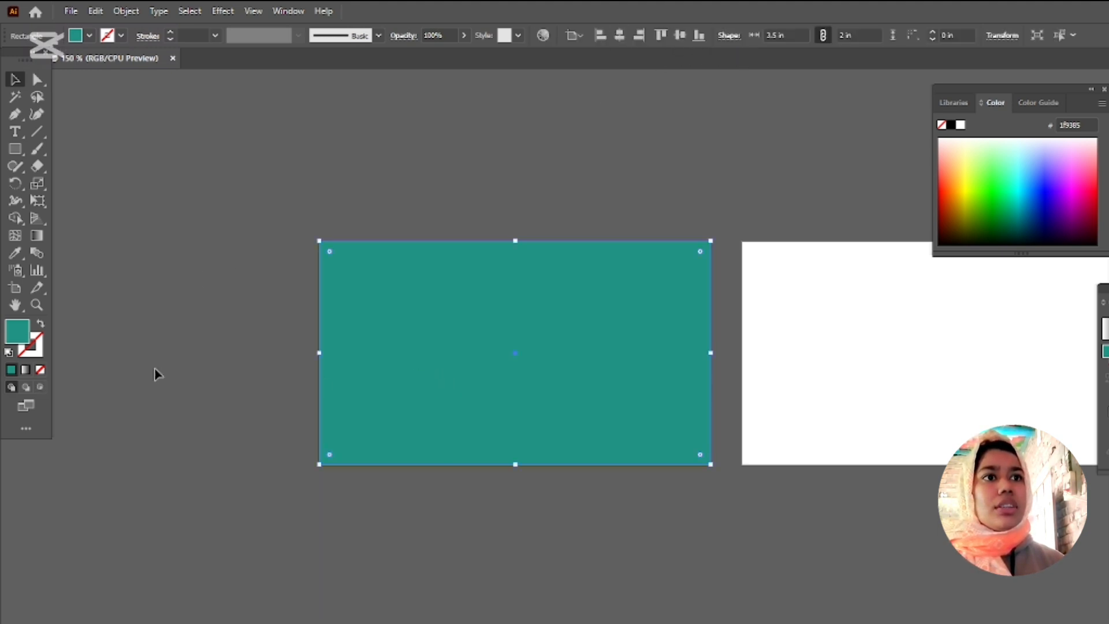
click(26, 370)
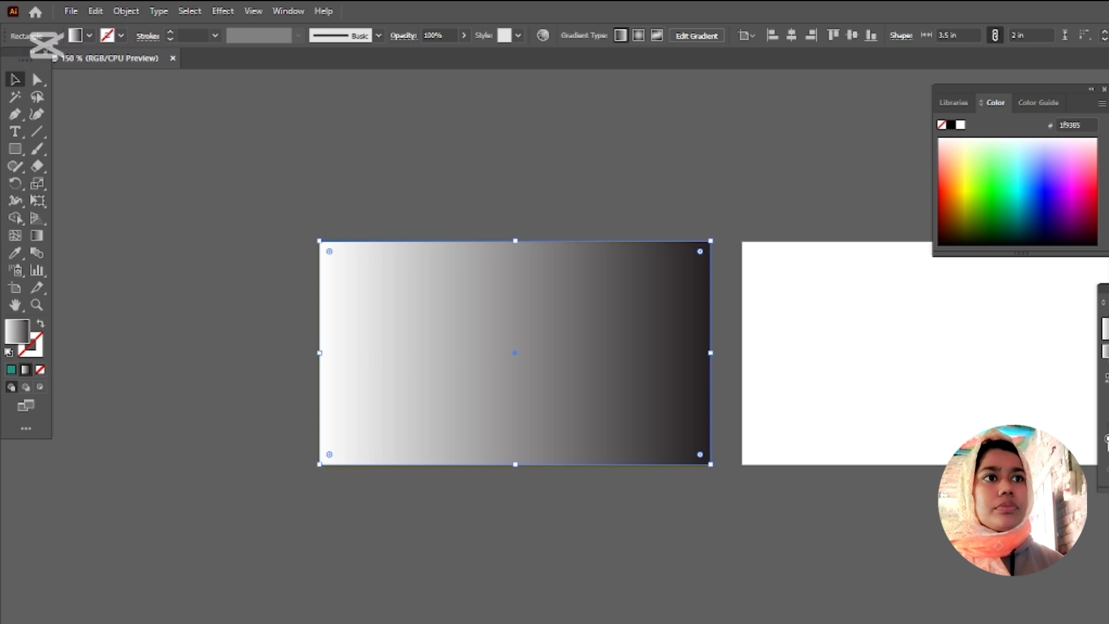
double_click(1107, 439)
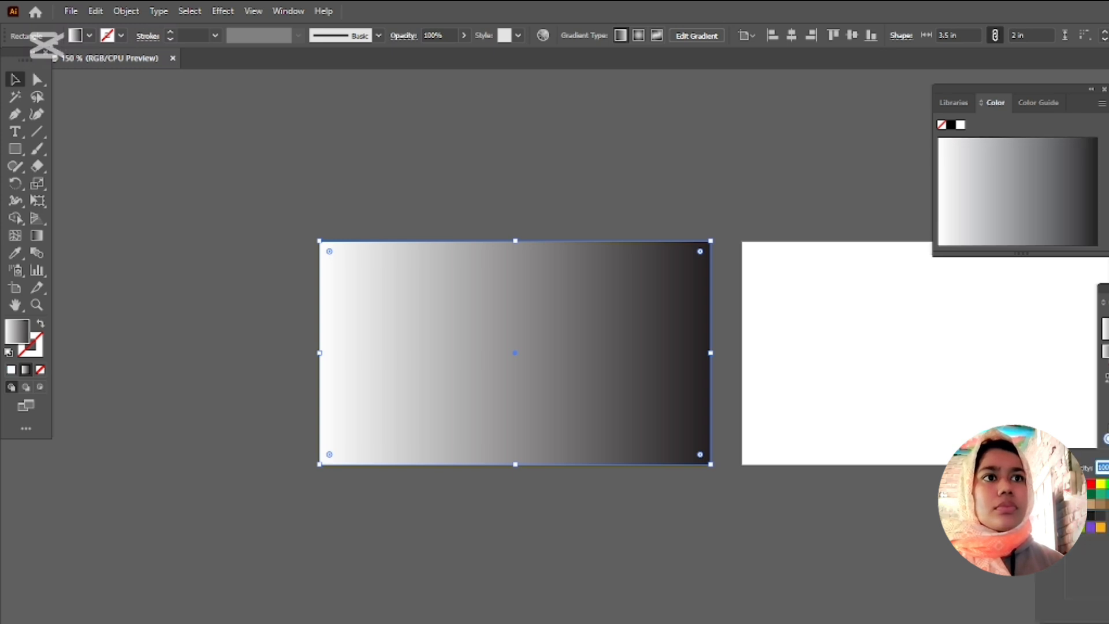
click(1107, 484)
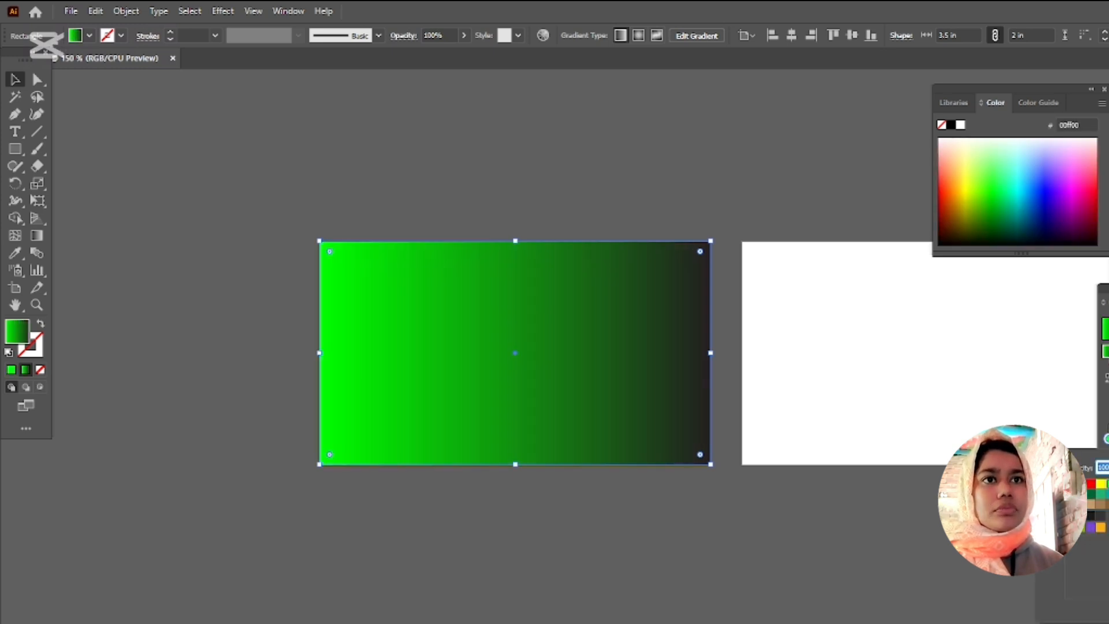
double_click(1108, 439)
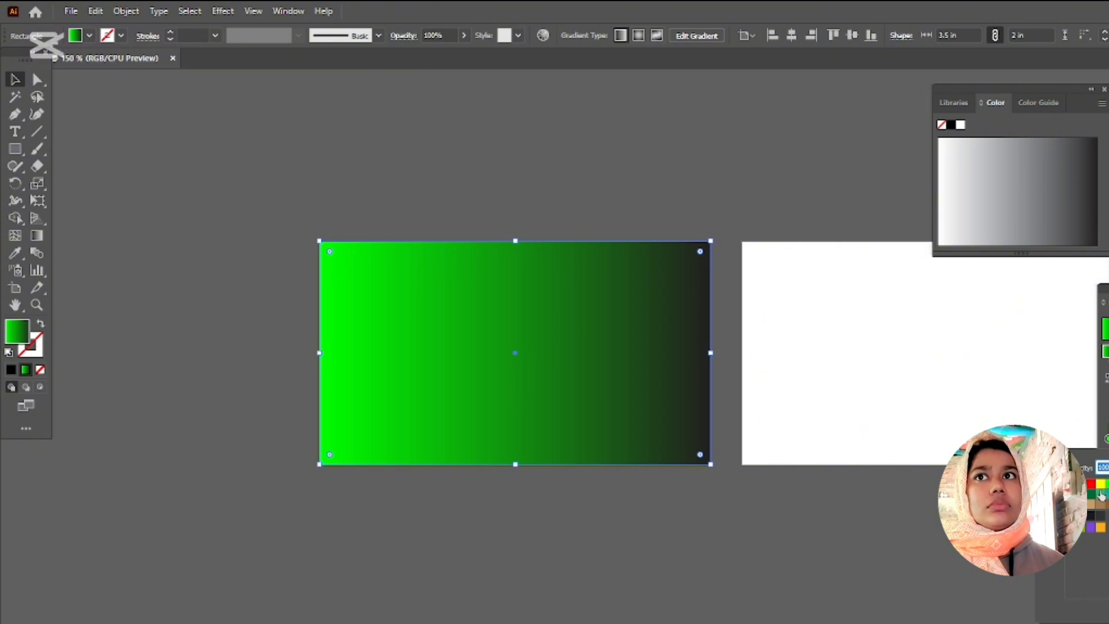
click(1063, 494)
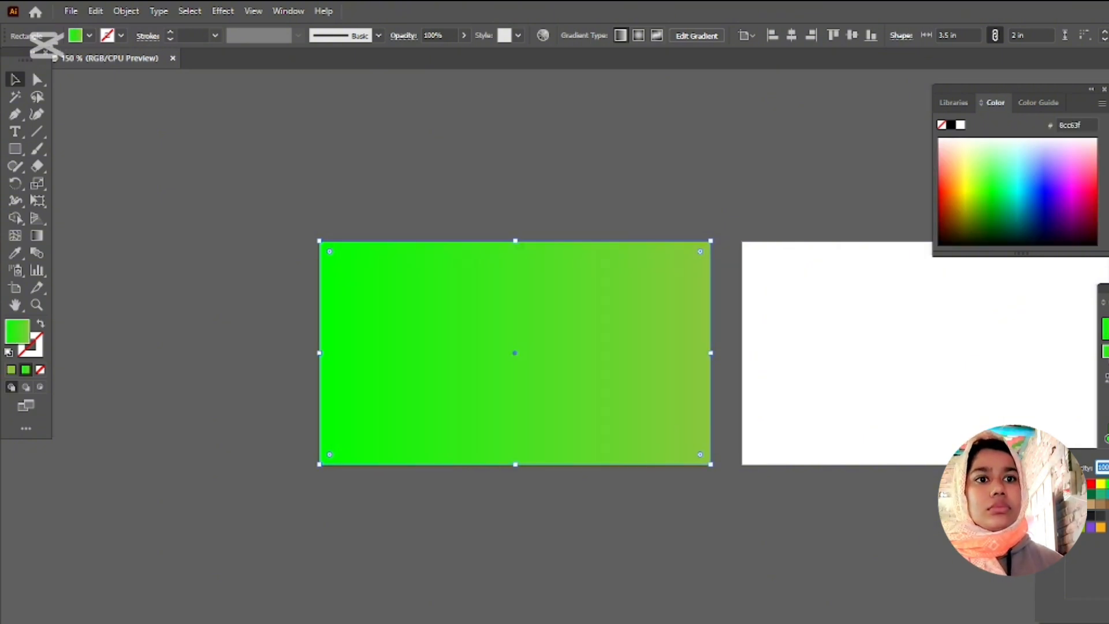
Switch to the Google results in the browser and look over the business card size results and reference card designs
key(Escape)
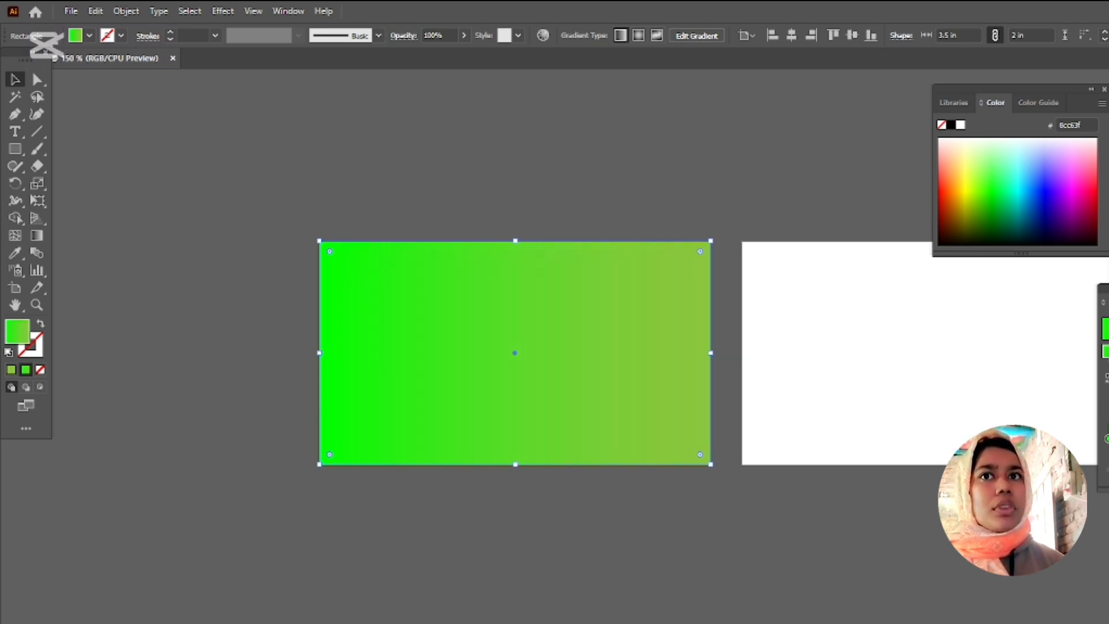
key(alt+Tab)
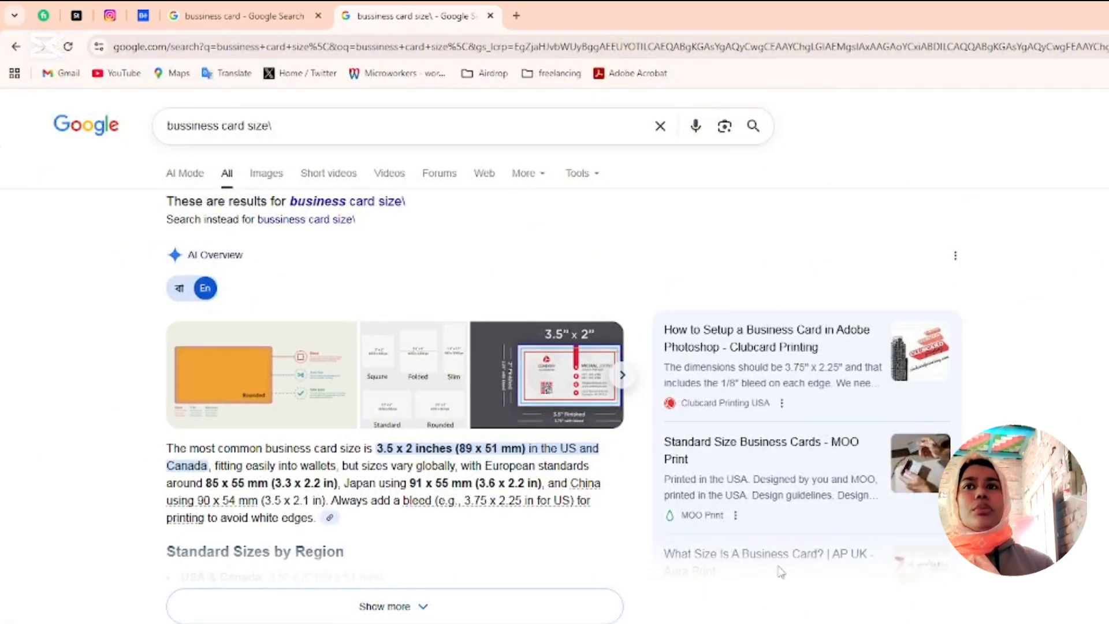
click(268, 174)
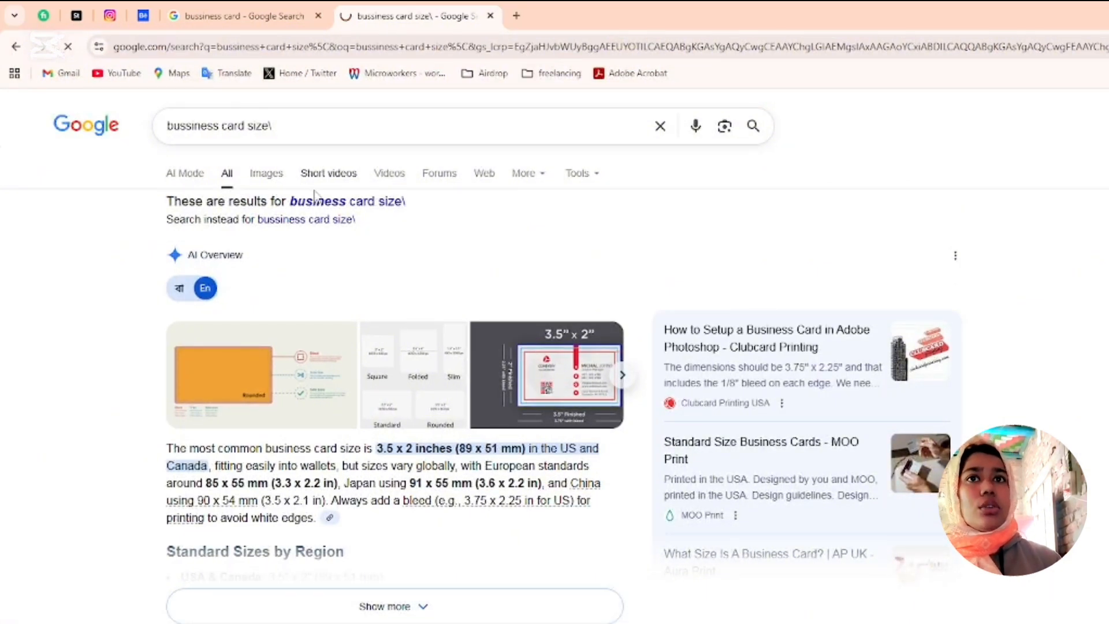
click(211, 15)
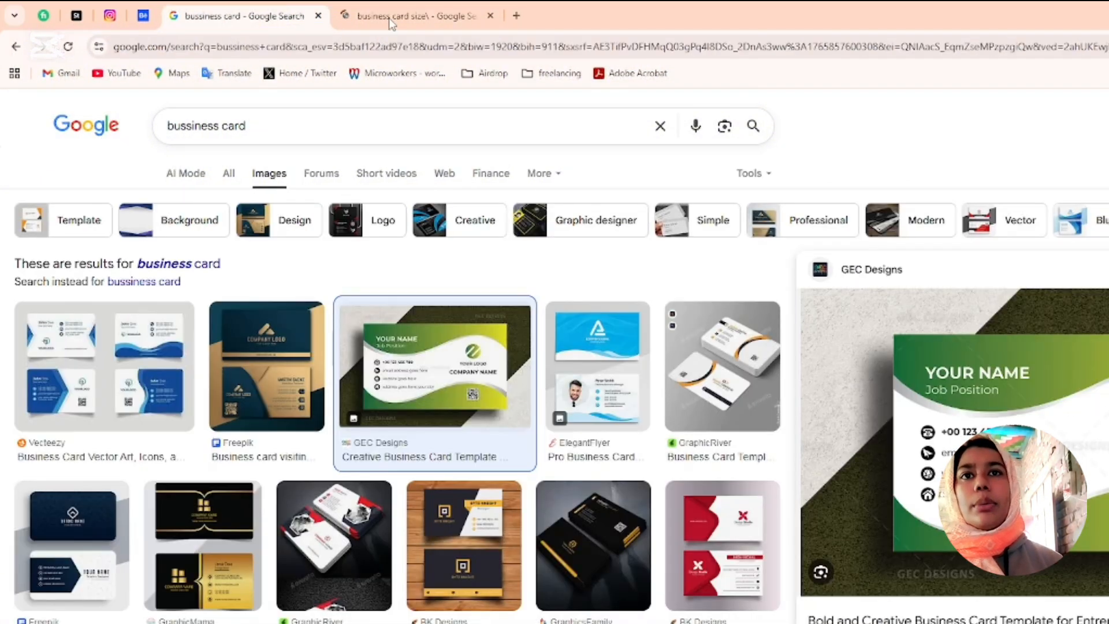
click(401, 17)
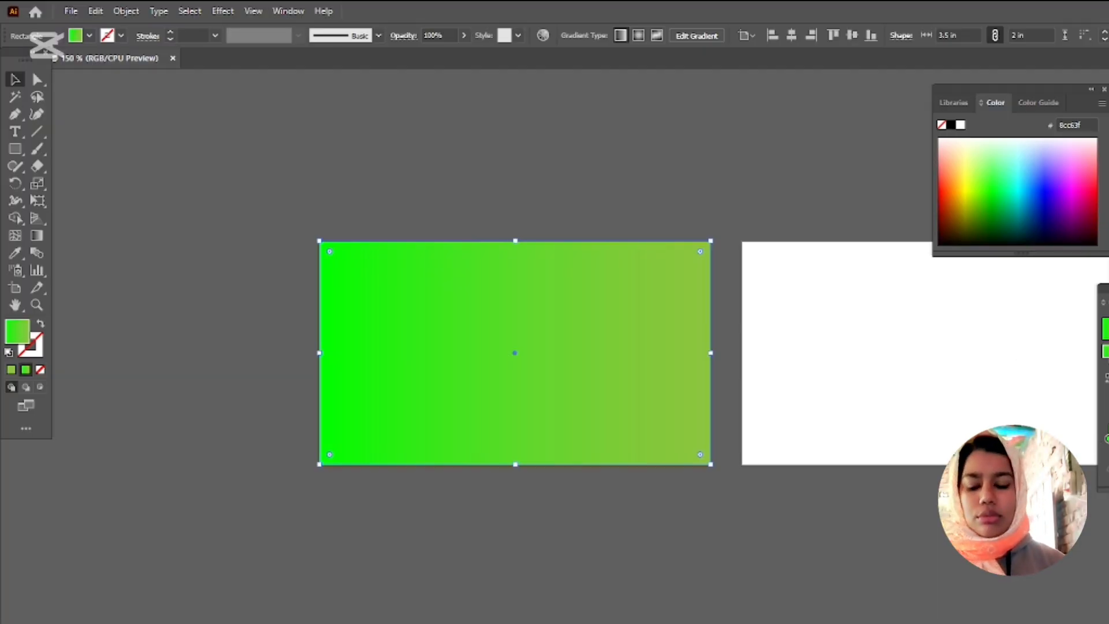
Return to Illustrator and change the gradient's starting color stop to green 39b54a, then deselect the rectangle
double_click(1107, 439)
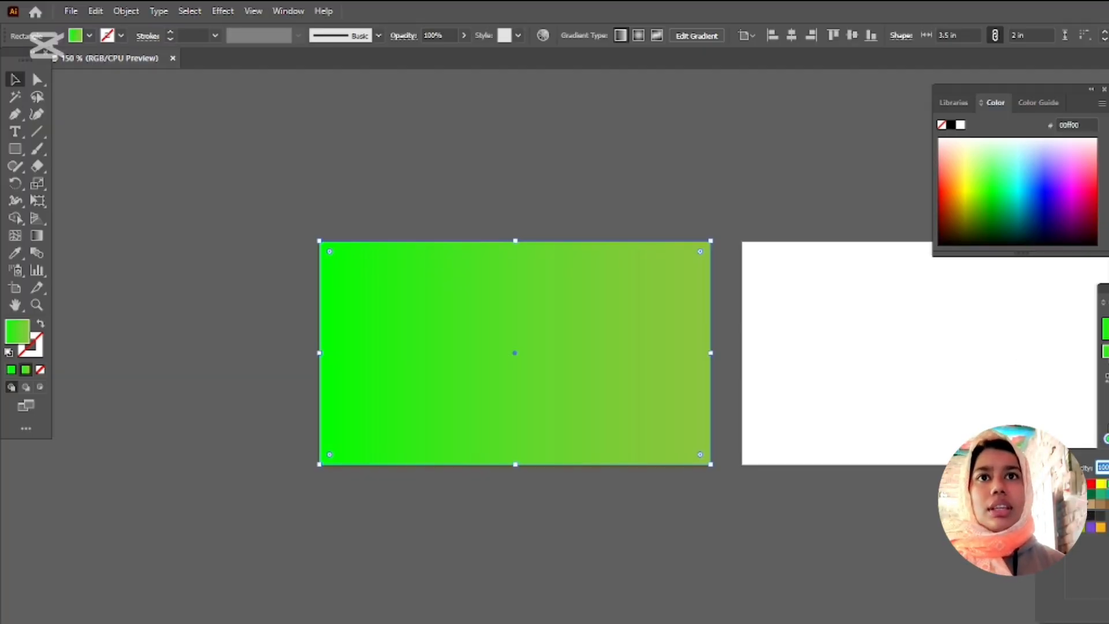
click(1072, 495)
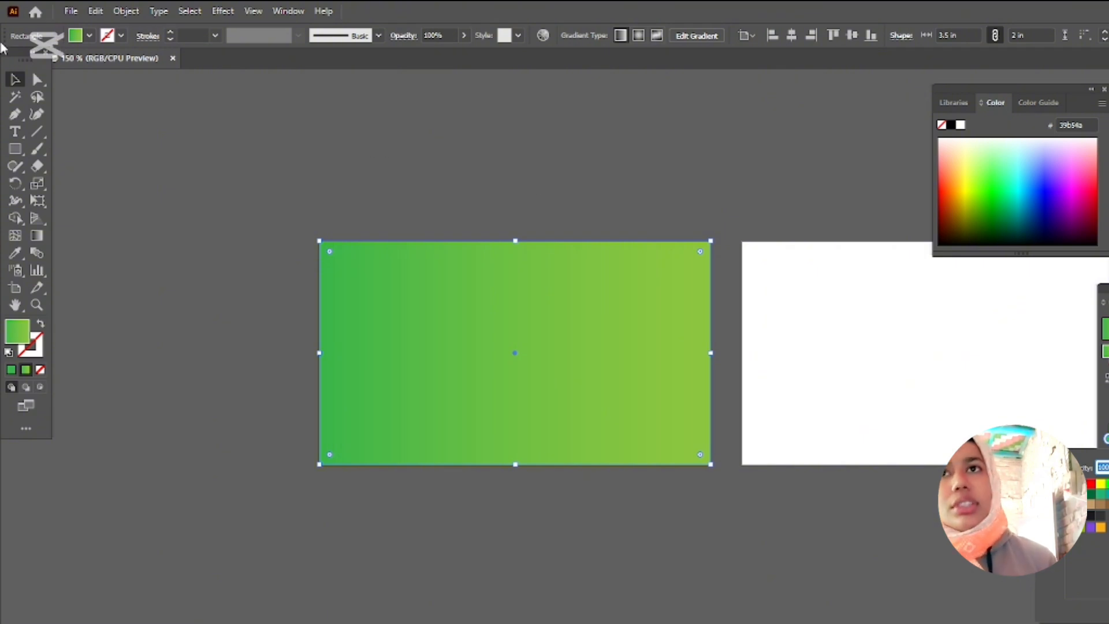
click(229, 129)
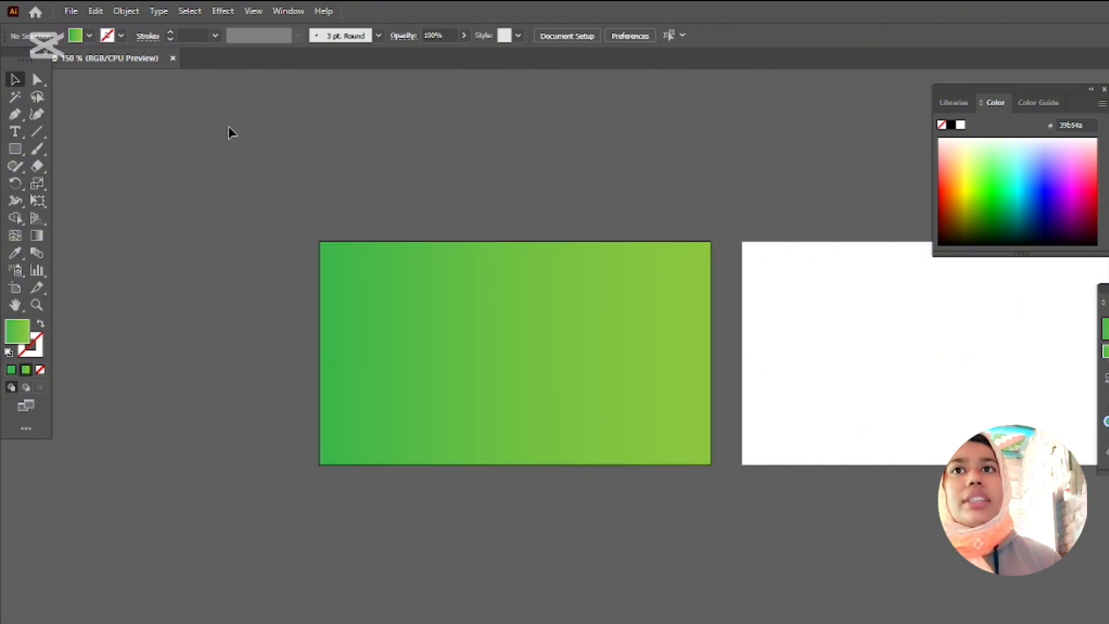
click(638, 326)
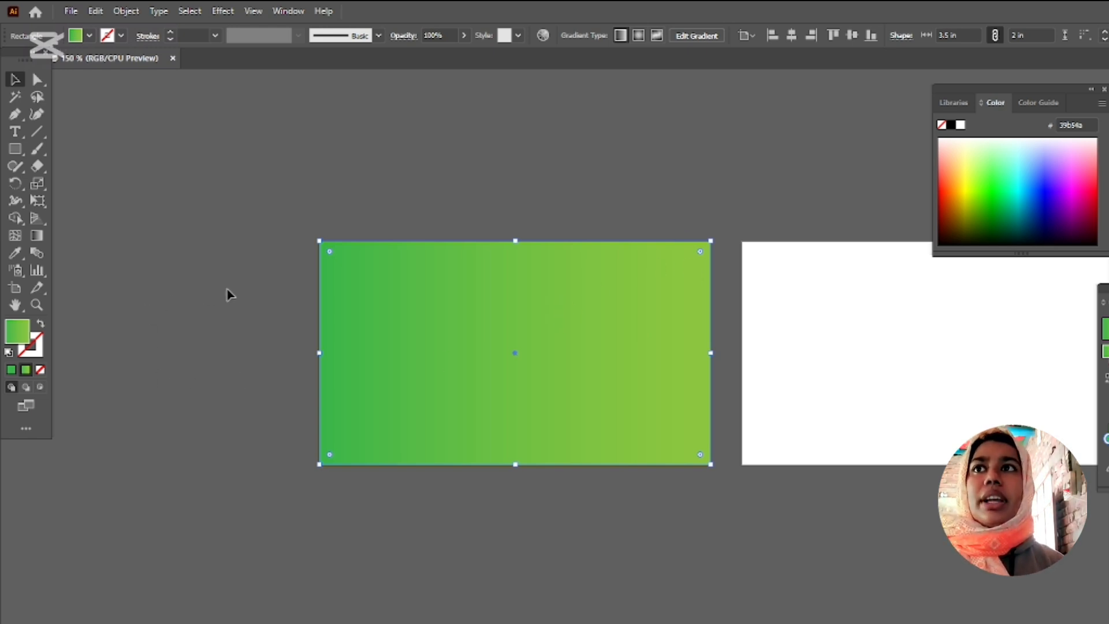
click(411, 203)
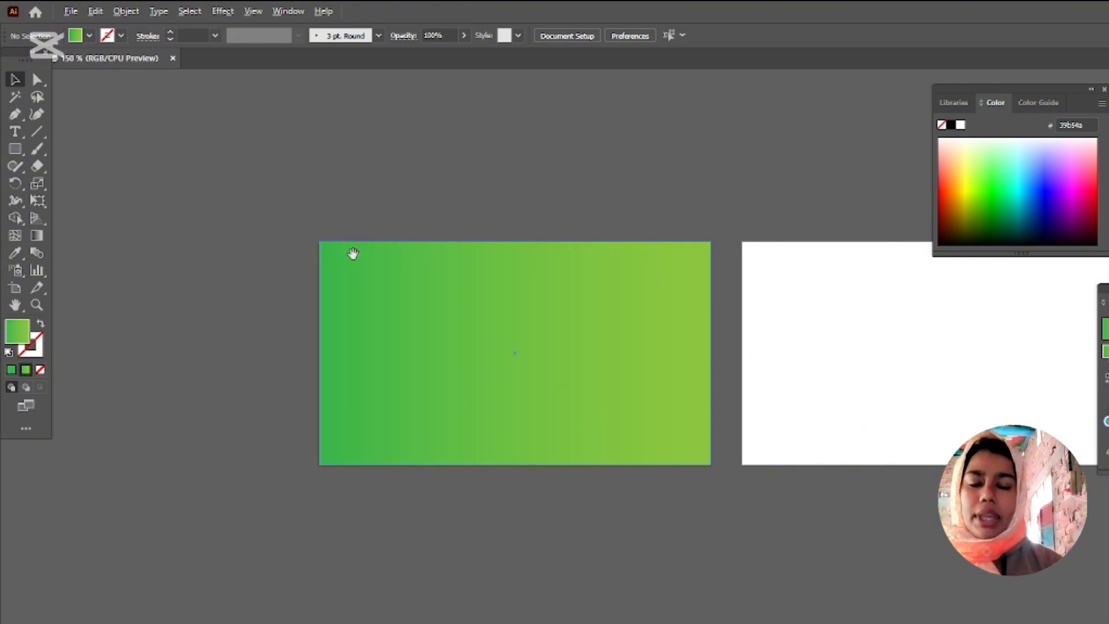
Draw a rectangle about 3.39 in wide and 1.88 in high just inside the edges of the gradient background
scroll(357, 262, up, 1)
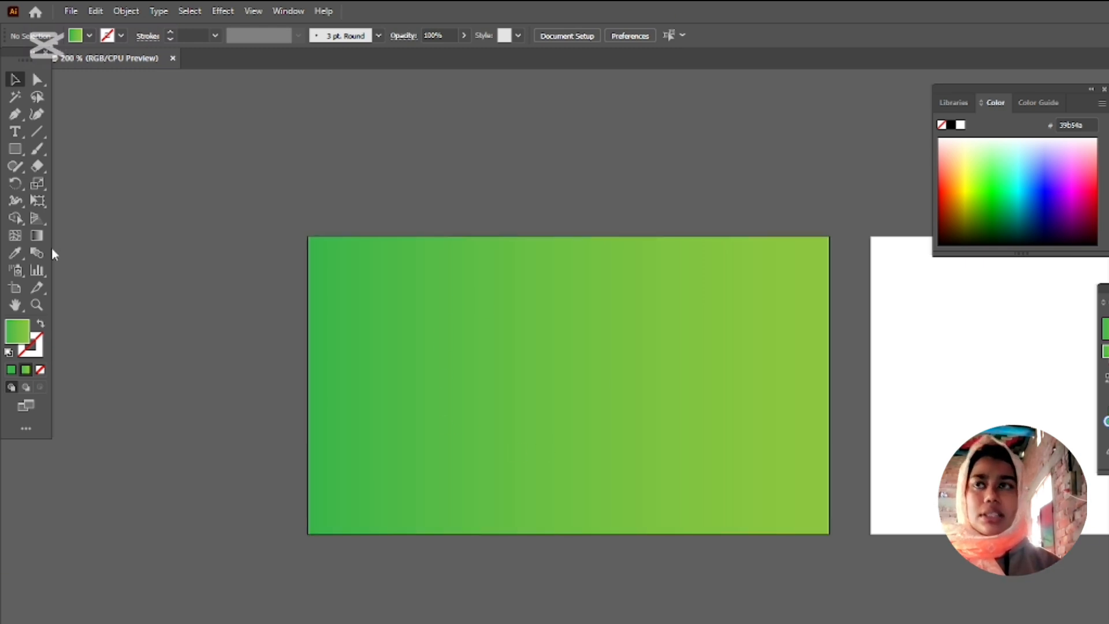
click(16, 153)
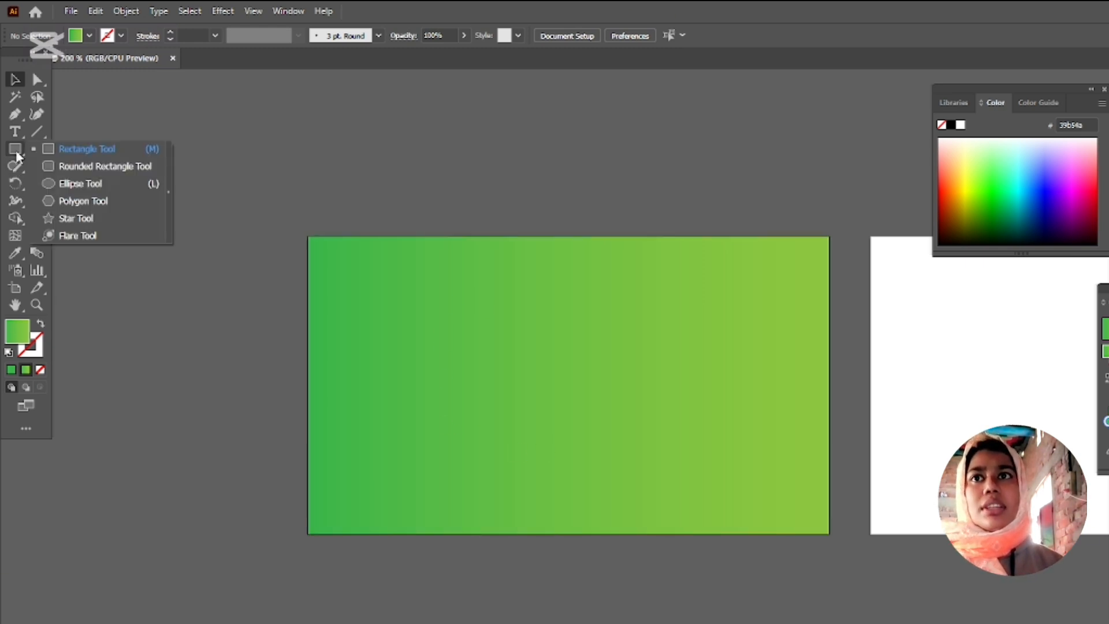
click(67, 165)
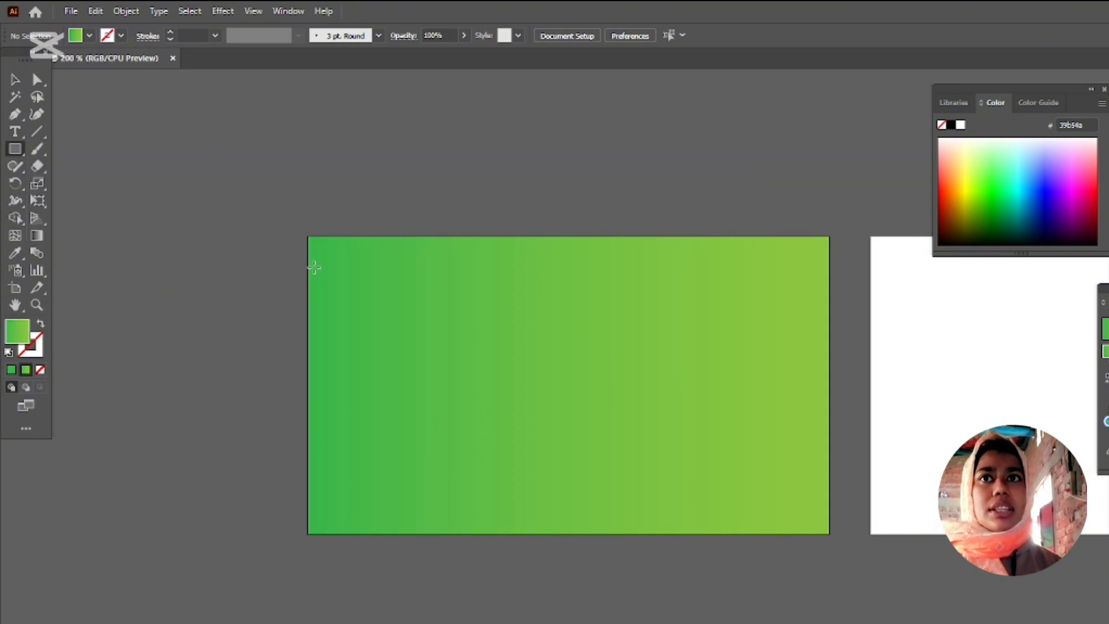
drag(318, 248, 822, 527)
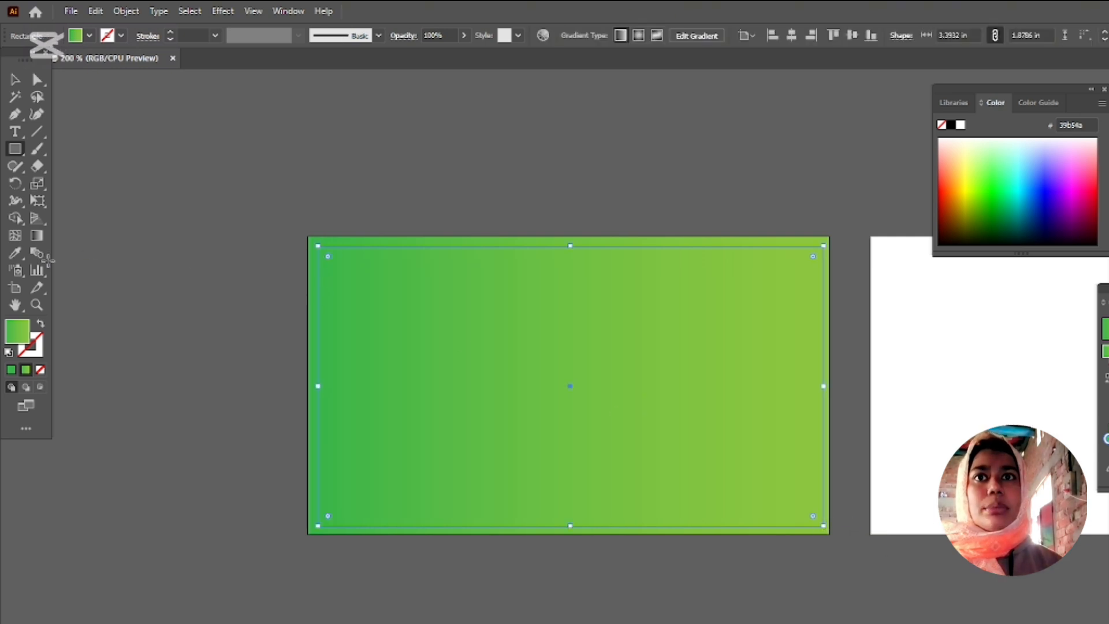
Give the inner rectangle no fill and a red ef0000 stroke
click(41, 324)
double_click(30, 345)
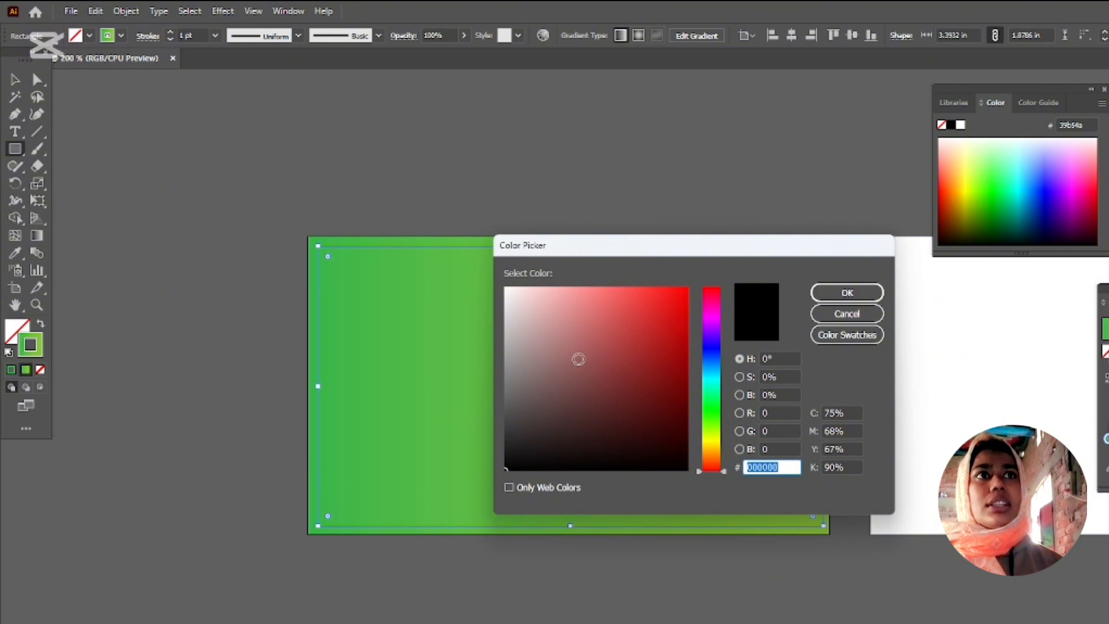
click(687, 297)
click(847, 292)
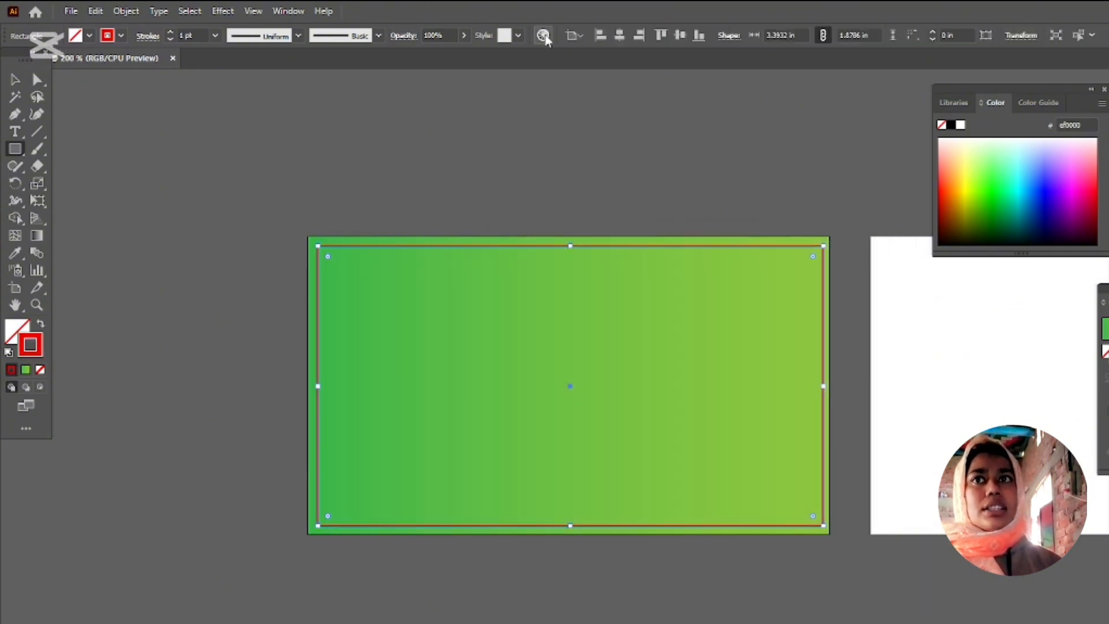
Align the red-outlined rectangle to the horizontal and vertical center of the first artboard, then deselect it
click(620, 36)
click(687, 35)
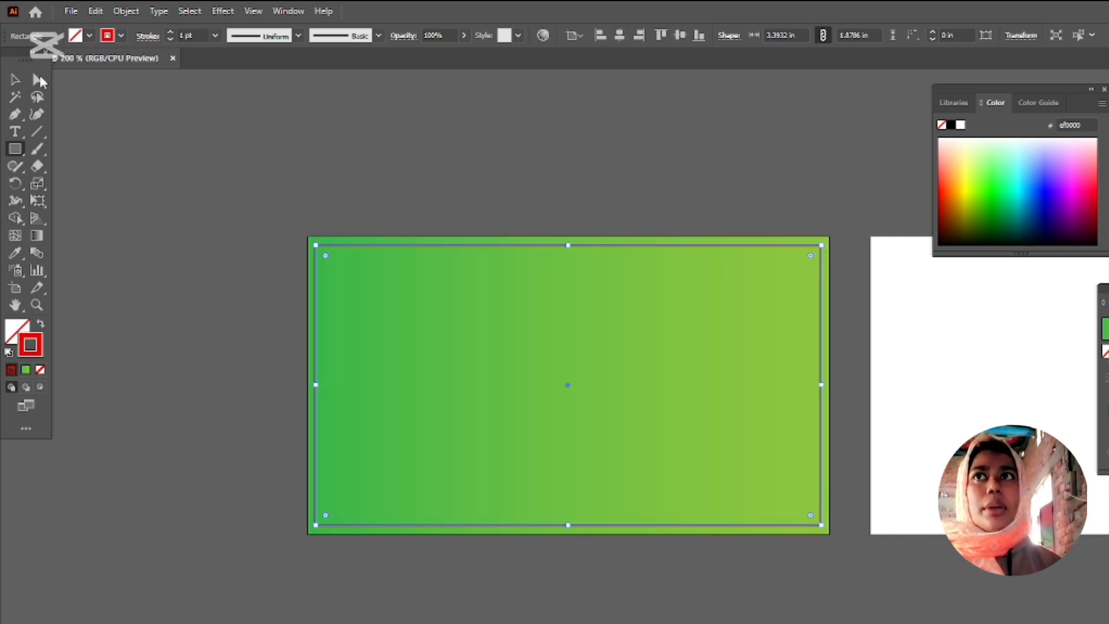
click(15, 80)
click(310, 174)
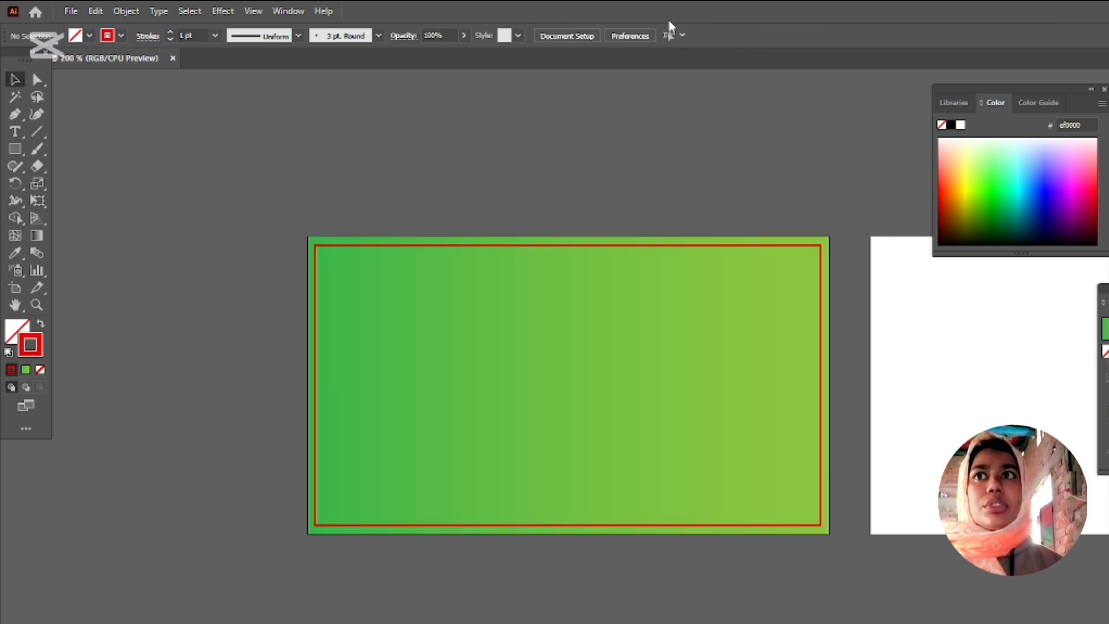
Try to offset the red rectangle's path by 0.1389 in with miter joins and a miter limit of -18
click(644, 248)
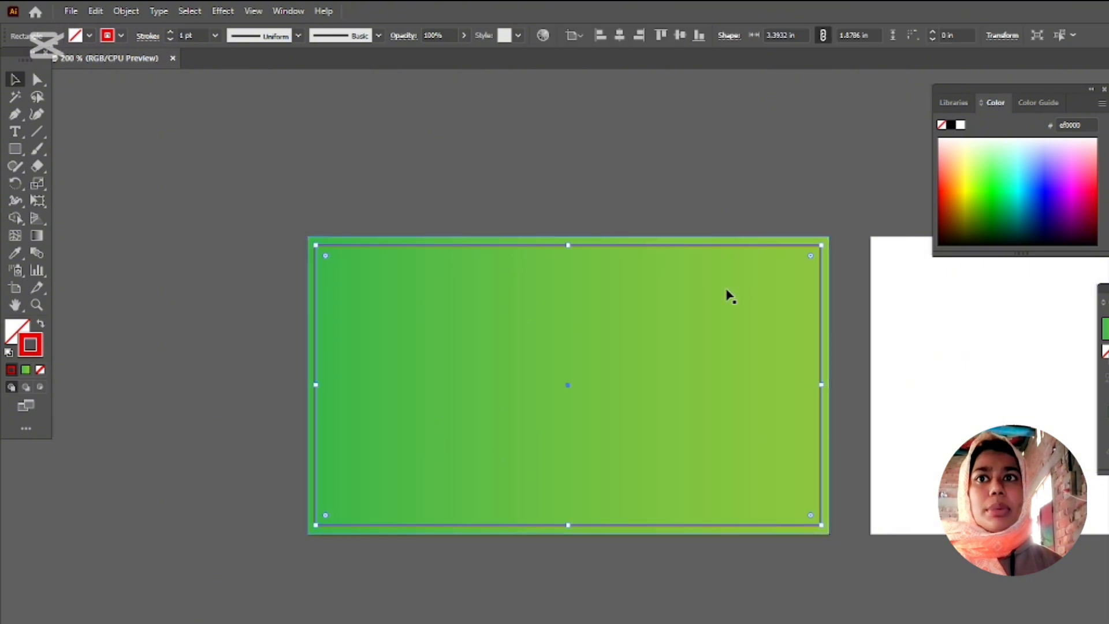
click(116, 14)
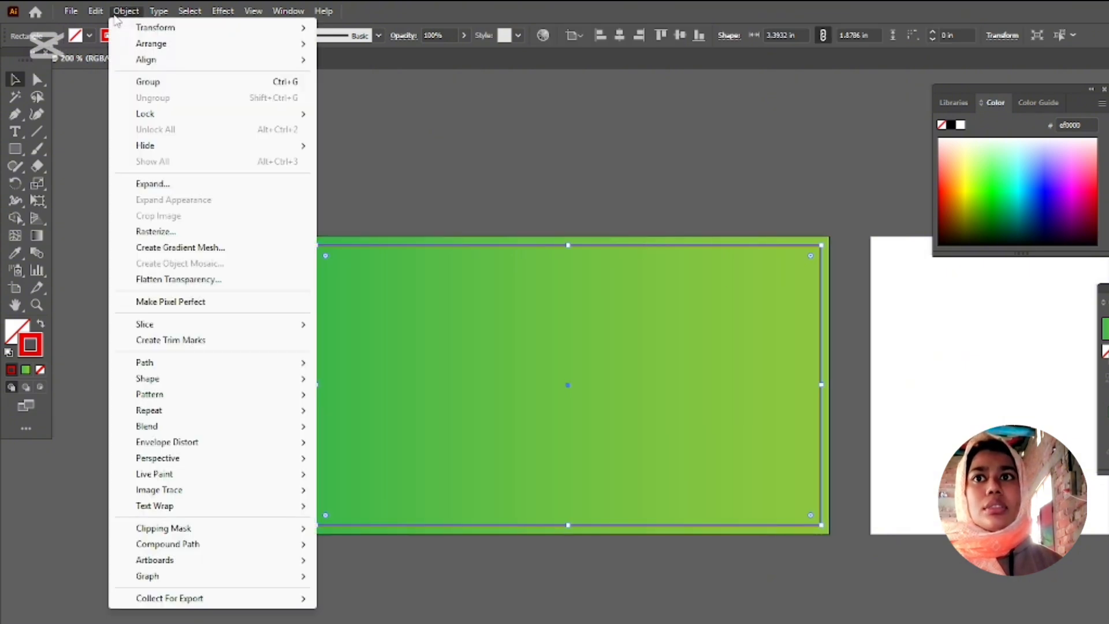
mouse_move(152, 366)
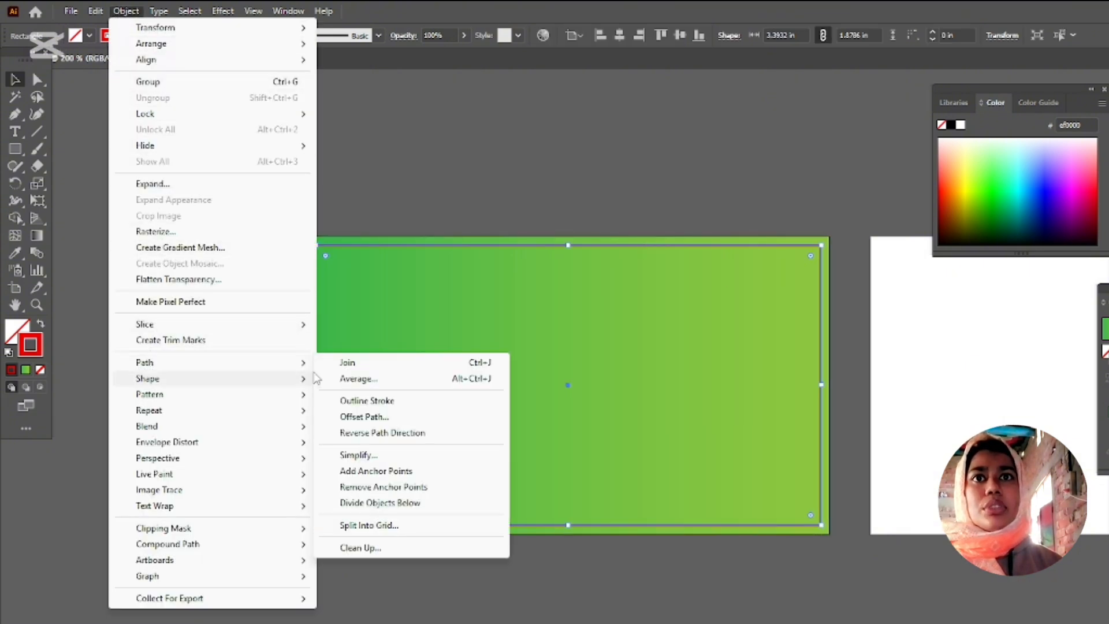
click(384, 419)
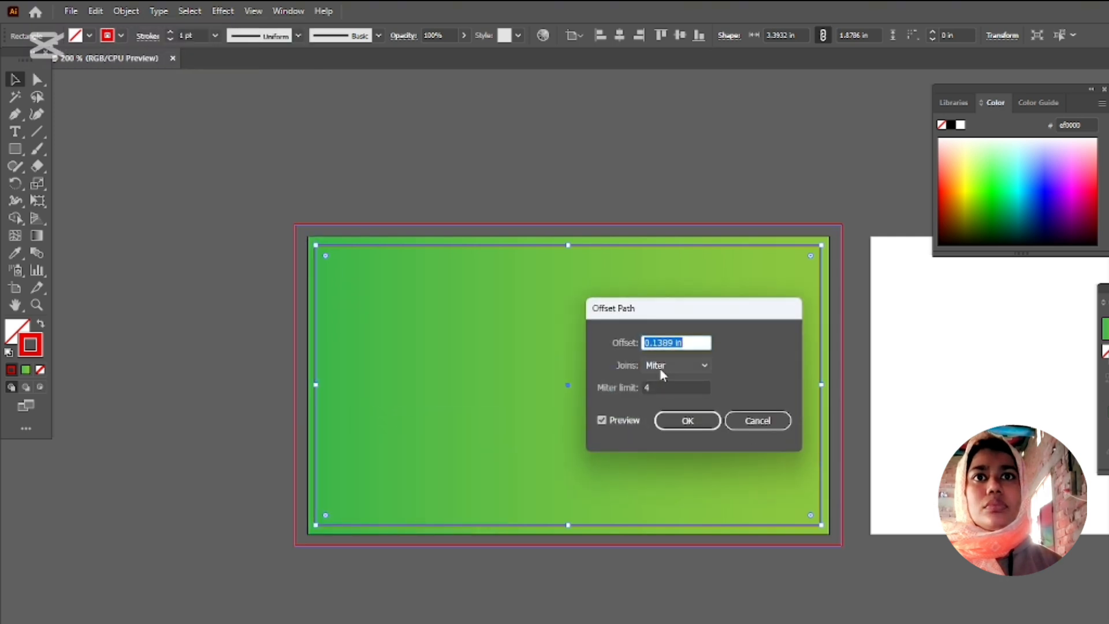
click(668, 386)
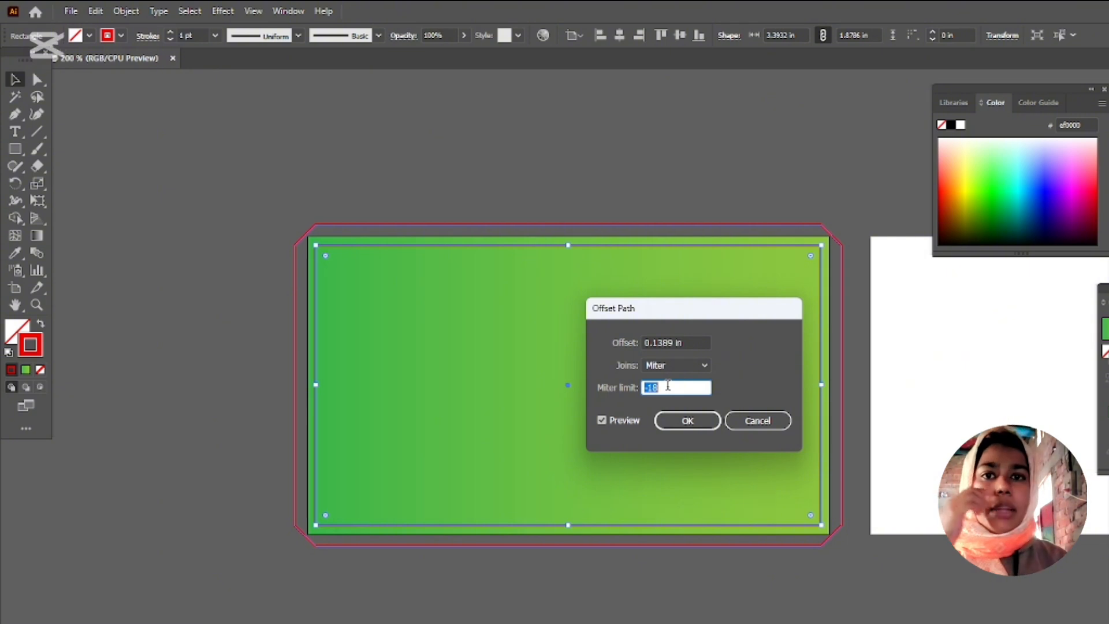
click(695, 366)
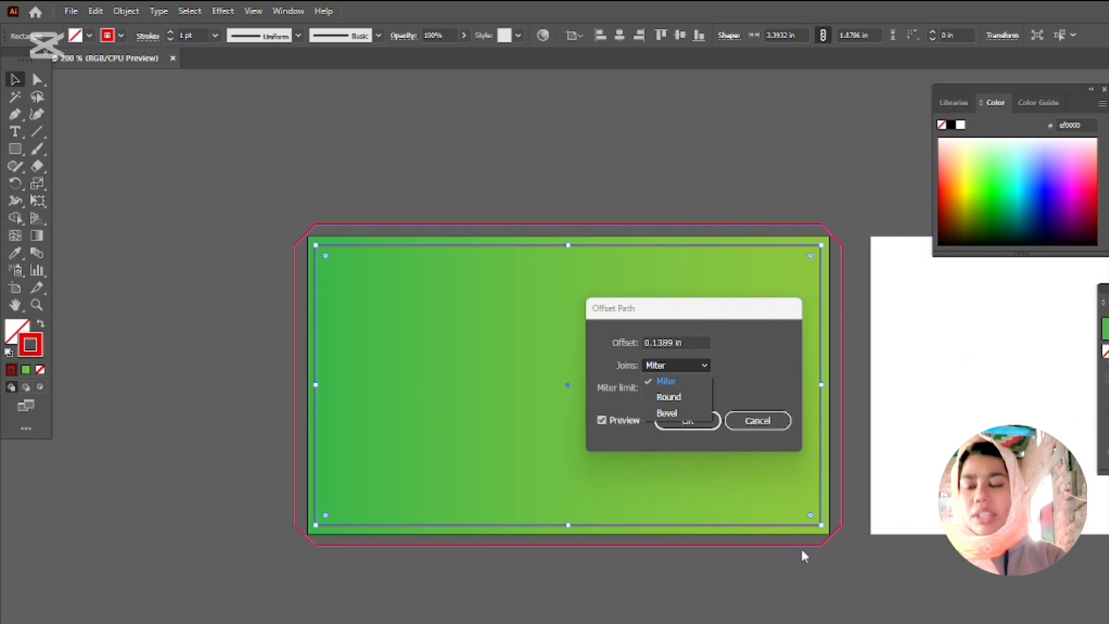
click(630, 413)
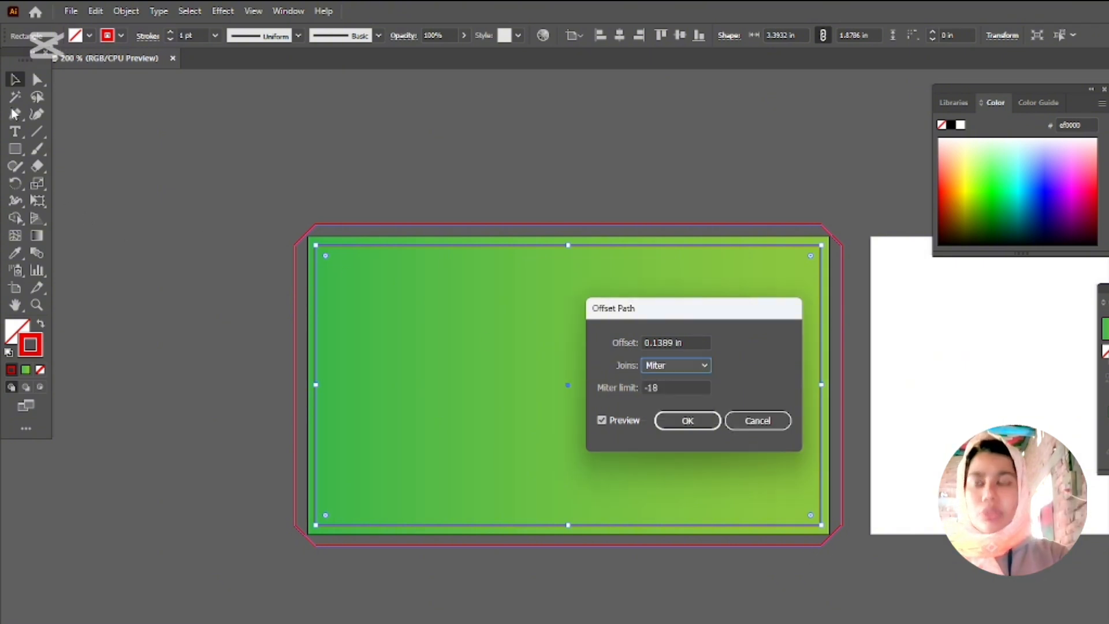
click(687, 421)
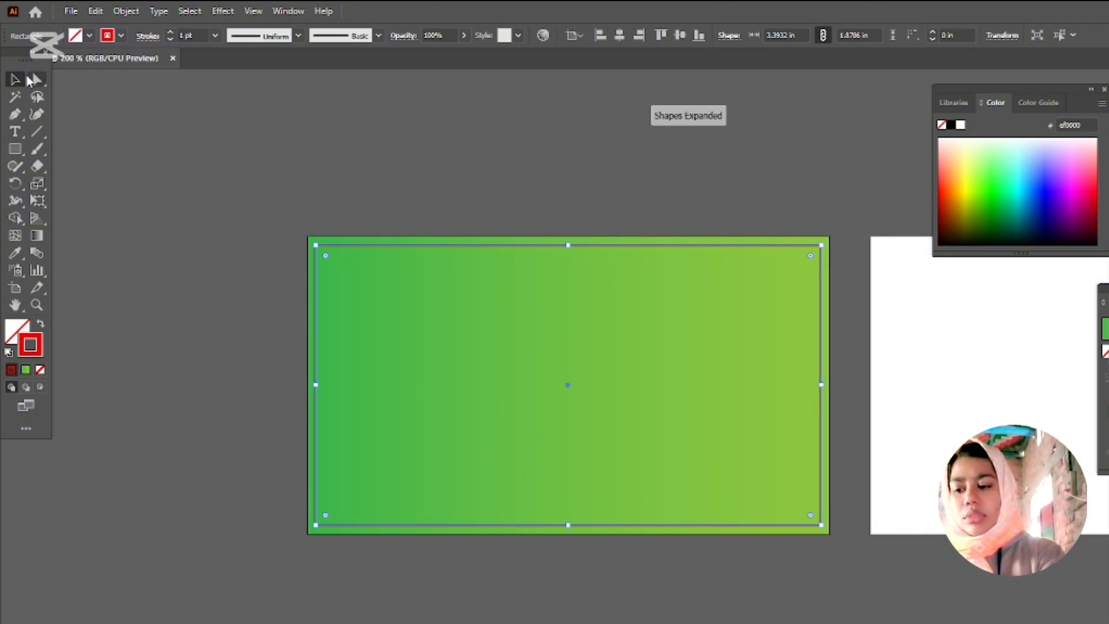
click(261, 146)
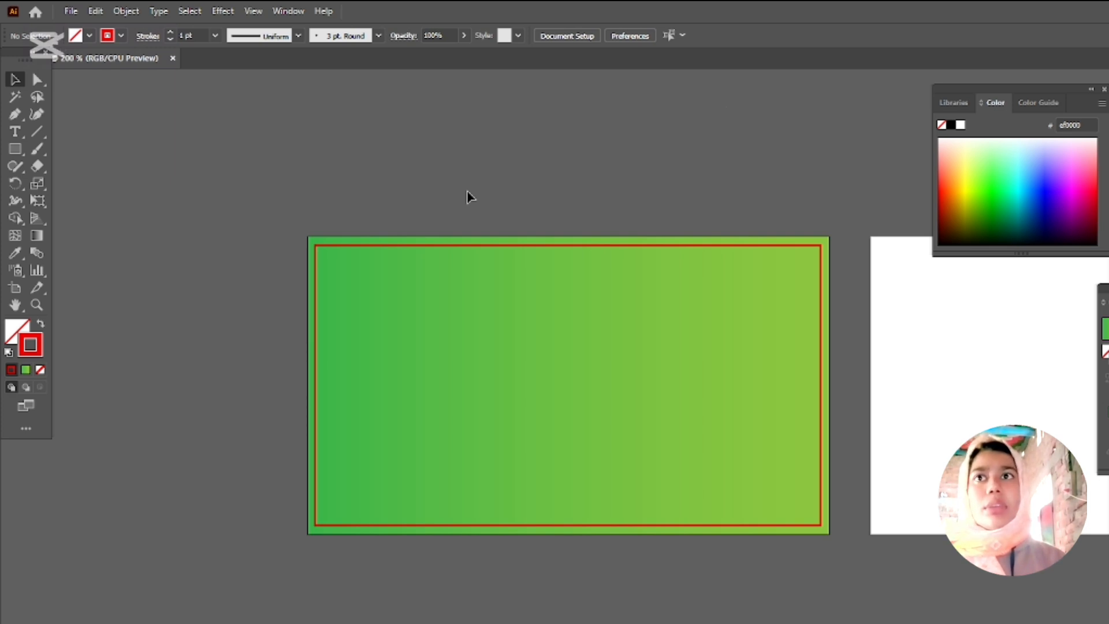
Hide the bounding box on the selected red rectangle, then deselect it
click(391, 247)
click(416, 193)
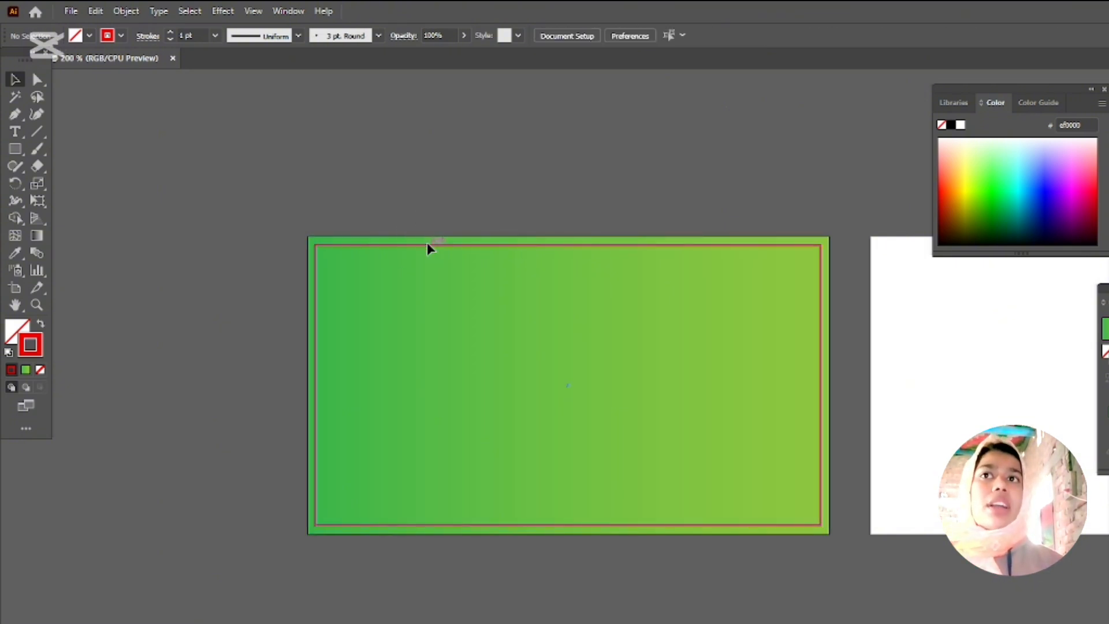
click(428, 245)
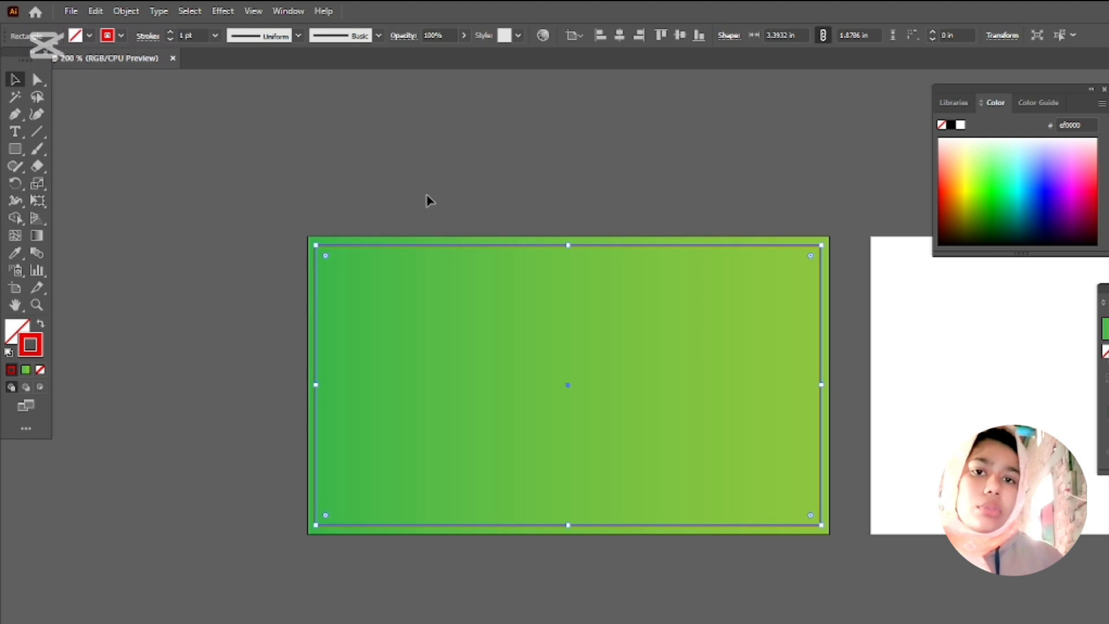
key(ctrl+shift+b)
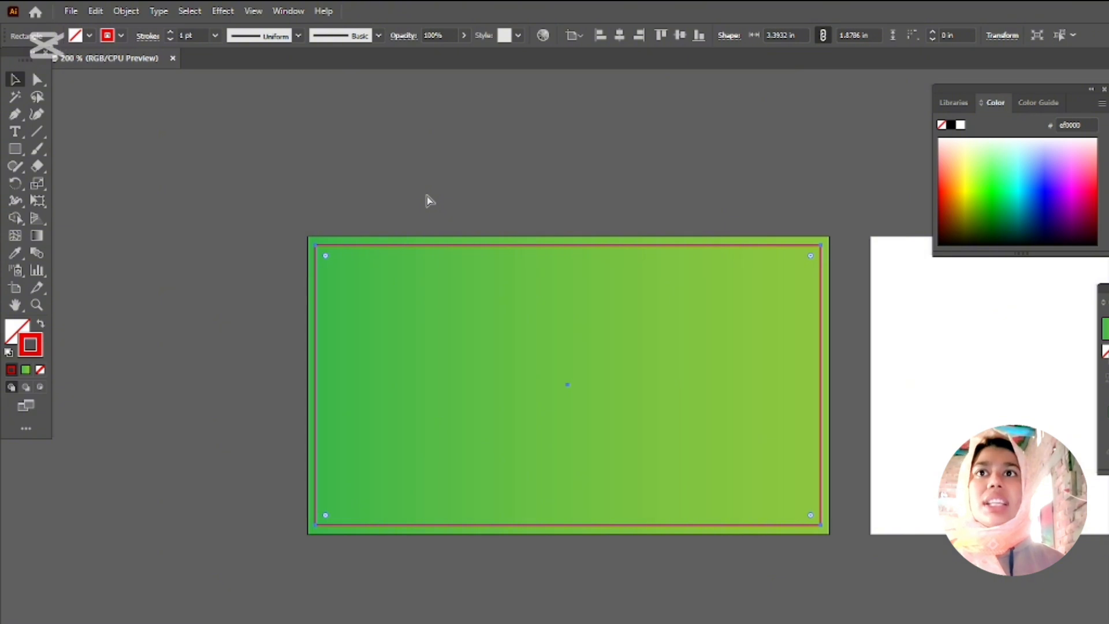
click(429, 201)
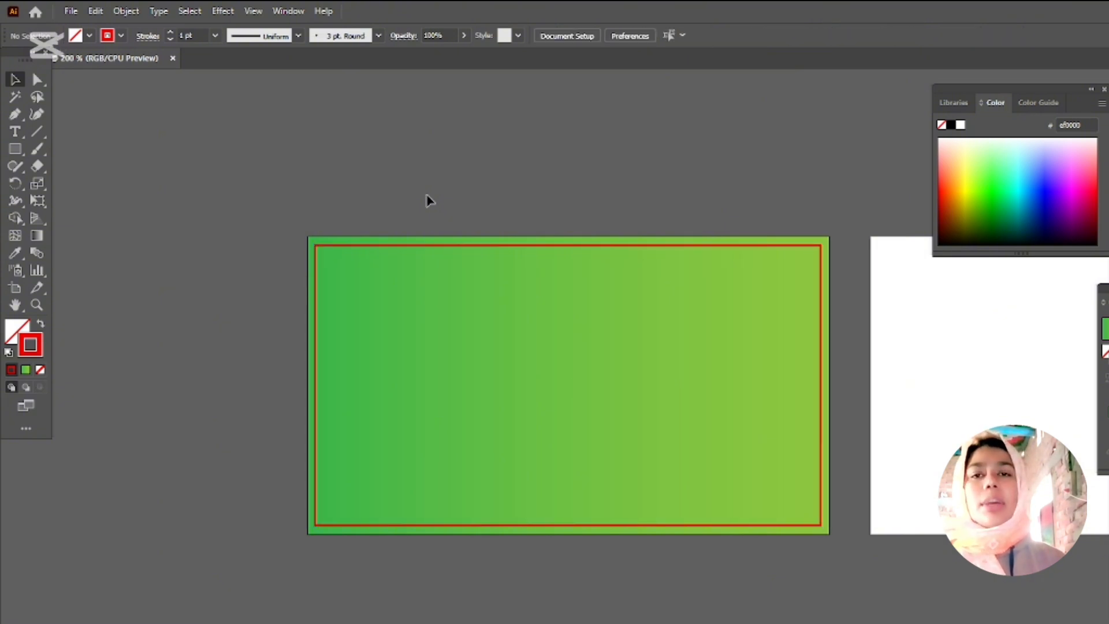
click(448, 247)
click(468, 171)
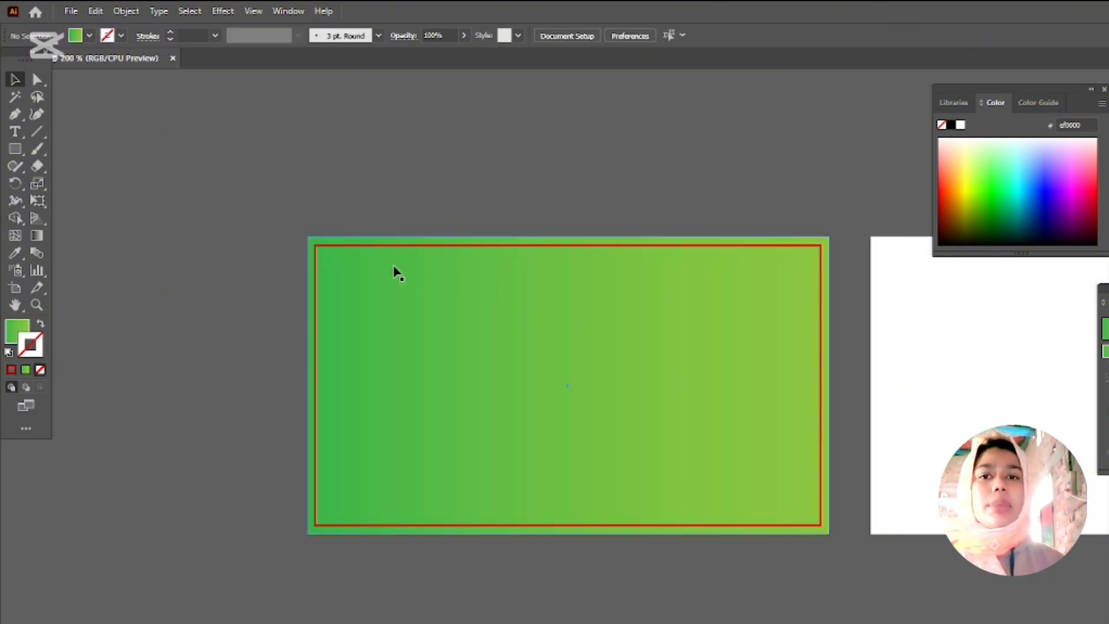
click(544, 366)
click(242, 253)
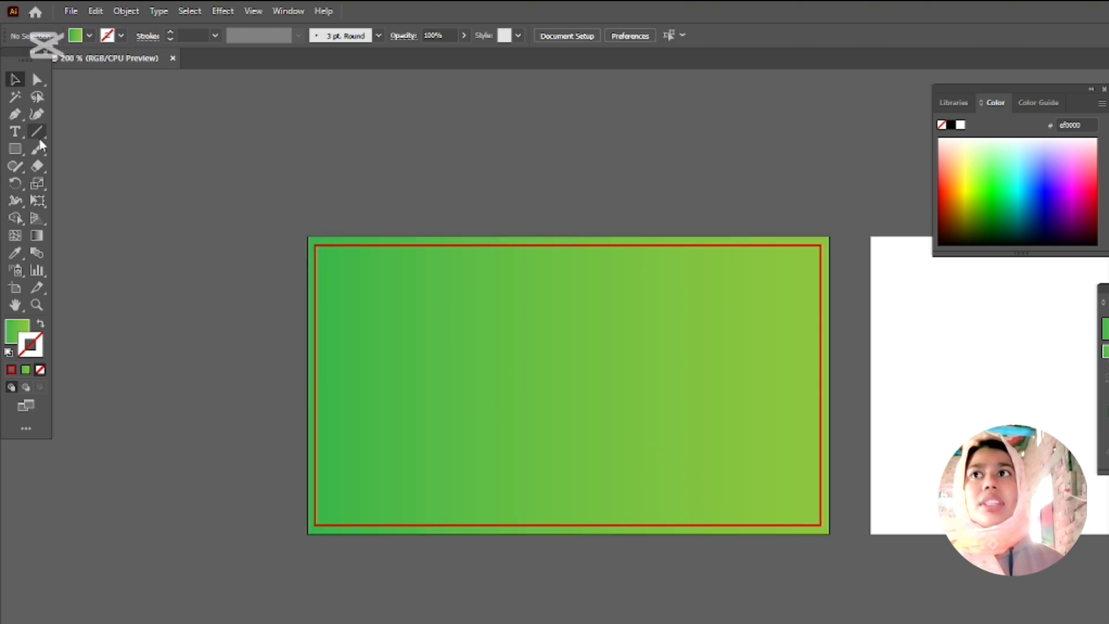
Draw a roughly horizontal line about 3.54 in long across the upper part of the green card with the Line Segment tool and a solid-color stroke
click(40, 140)
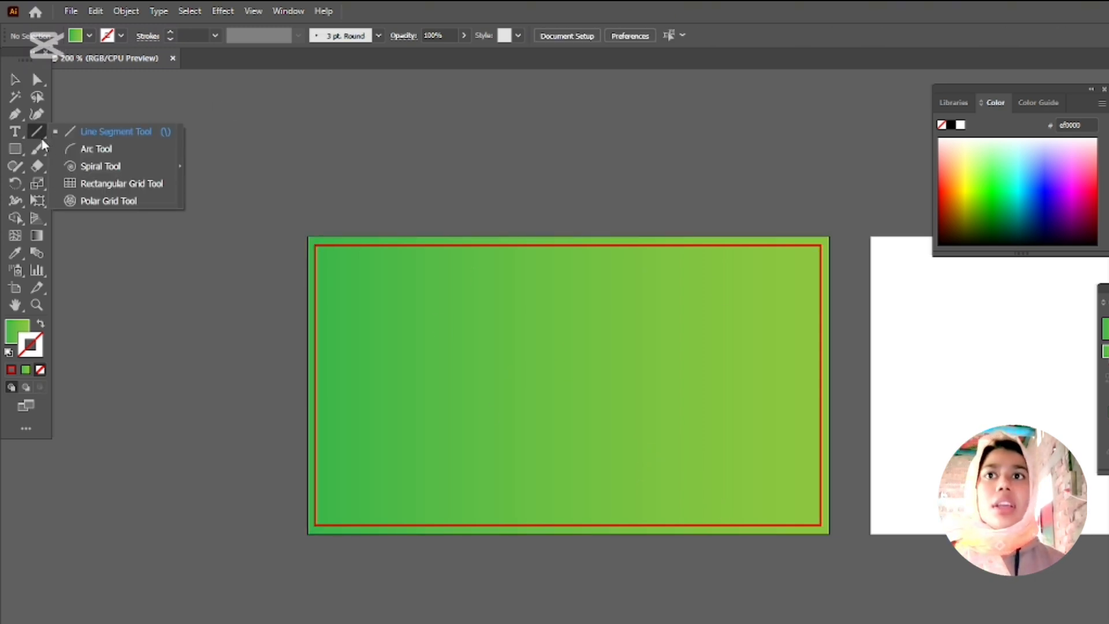
click(91, 136)
scroll(166, 275, up, 3)
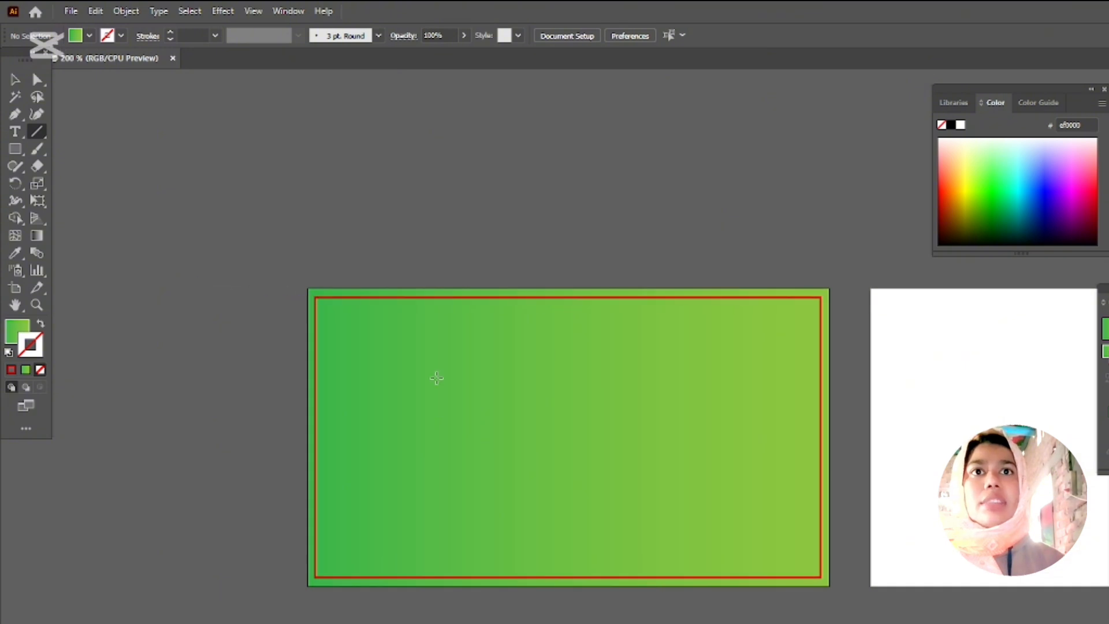
mouse_move(355, 392)
mouse_down()
mouse_move(604, 412)
mouse_move(883, 390)
mouse_up()
click(12, 370)
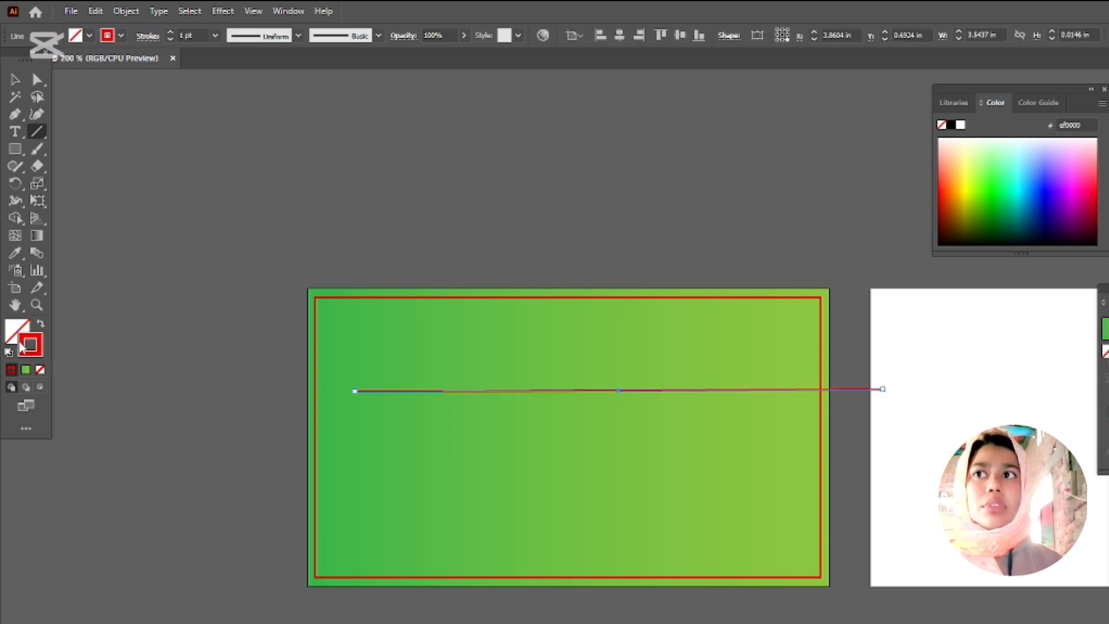
Set the line's stroke color to the near-black 020101
click(15, 79)
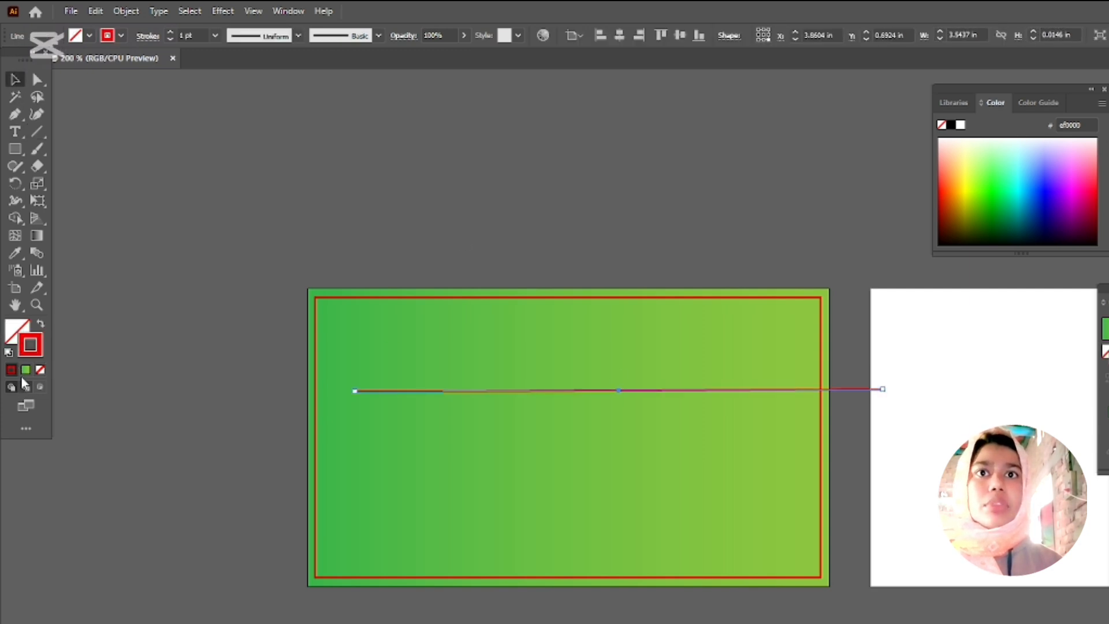
double_click(29, 355)
click(605, 465)
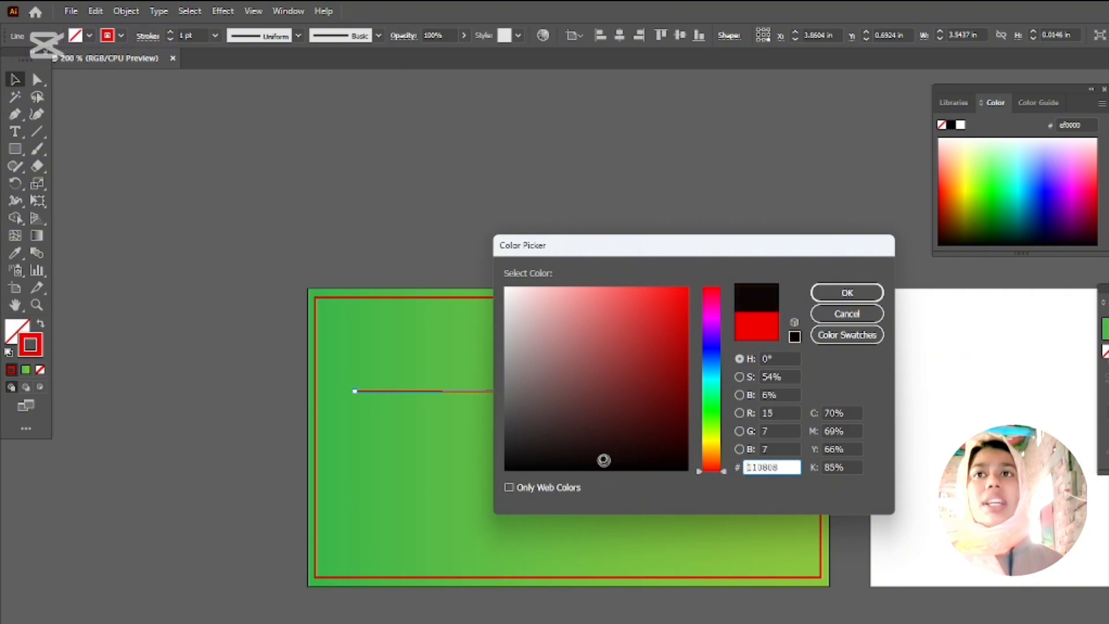
click(871, 291)
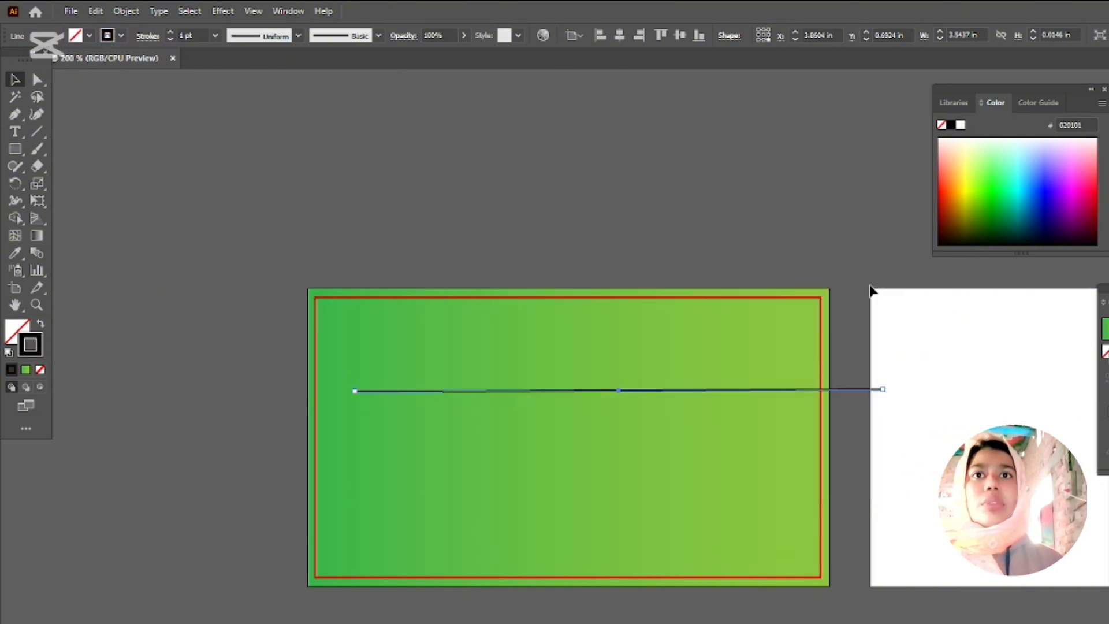
Move the black line to the empty area above the green card and level it to exactly horizontal
click(328, 163)
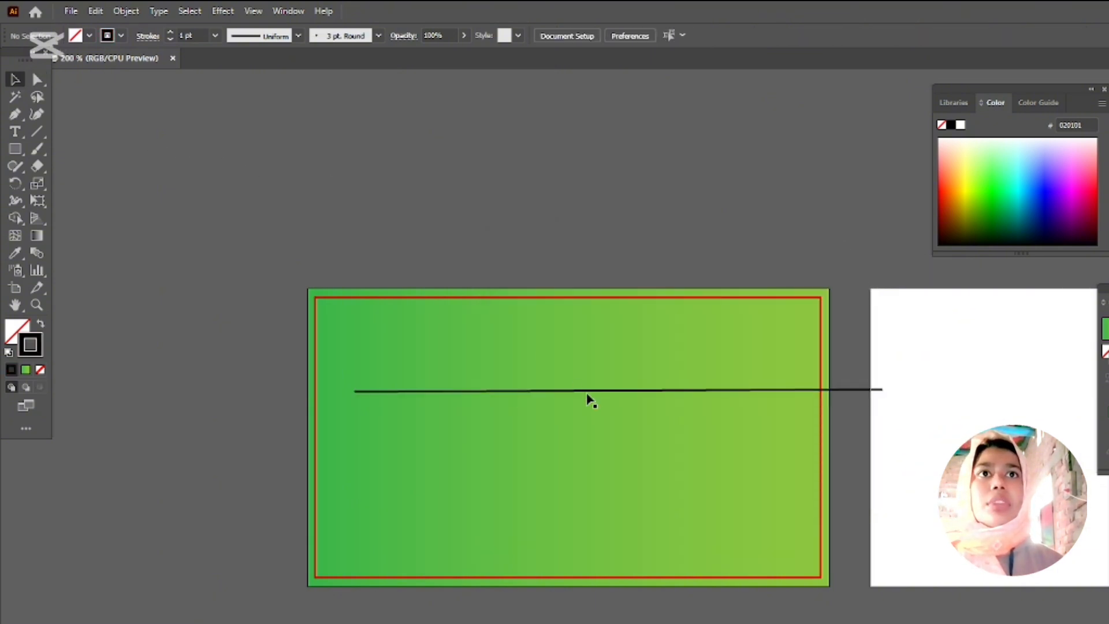
drag(596, 391, 564, 213)
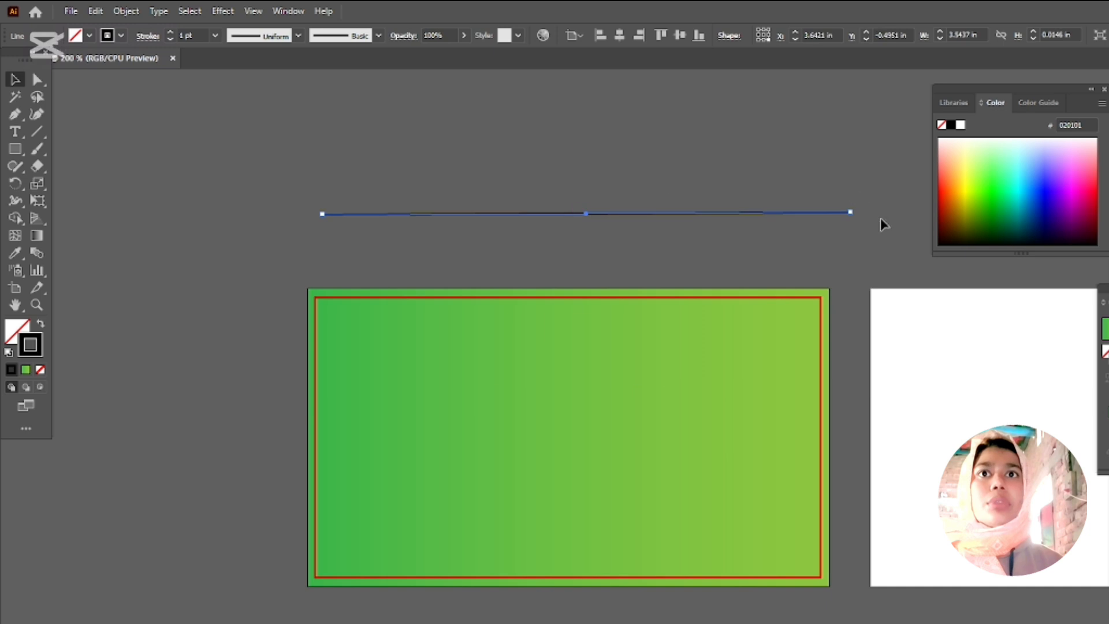
drag(857, 212, 891, 213)
click(222, 11)
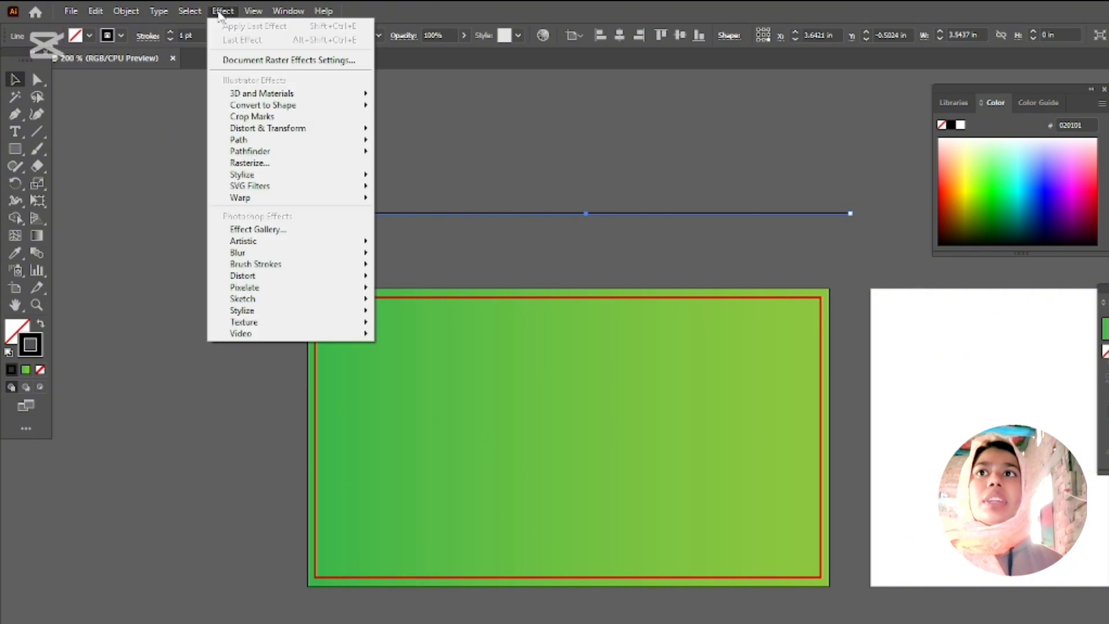
mouse_move(239, 153)
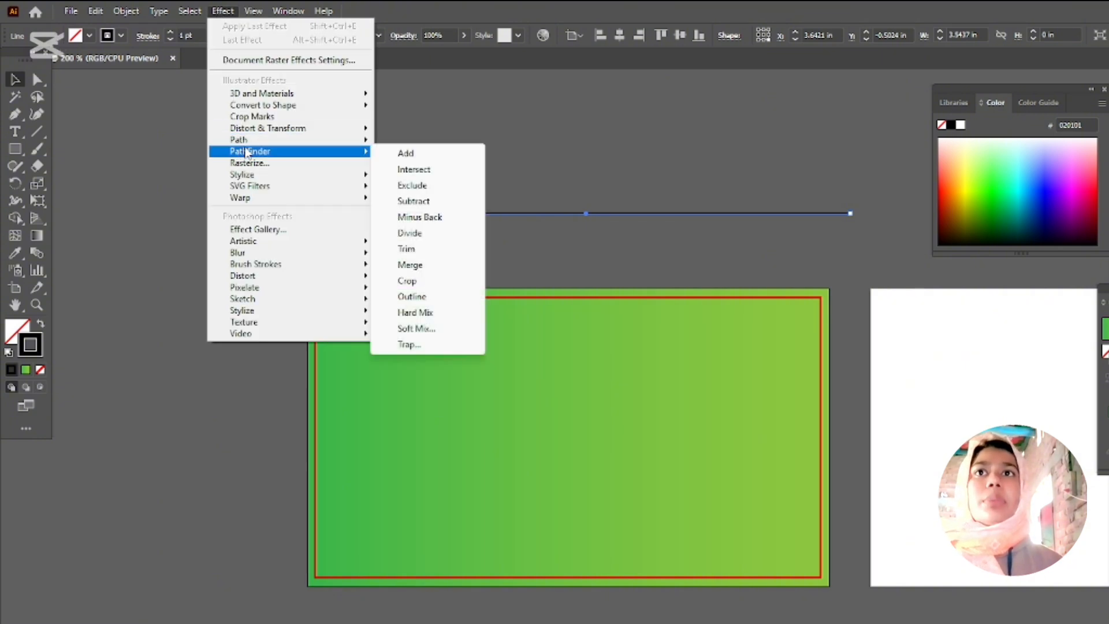
mouse_move(260, 198)
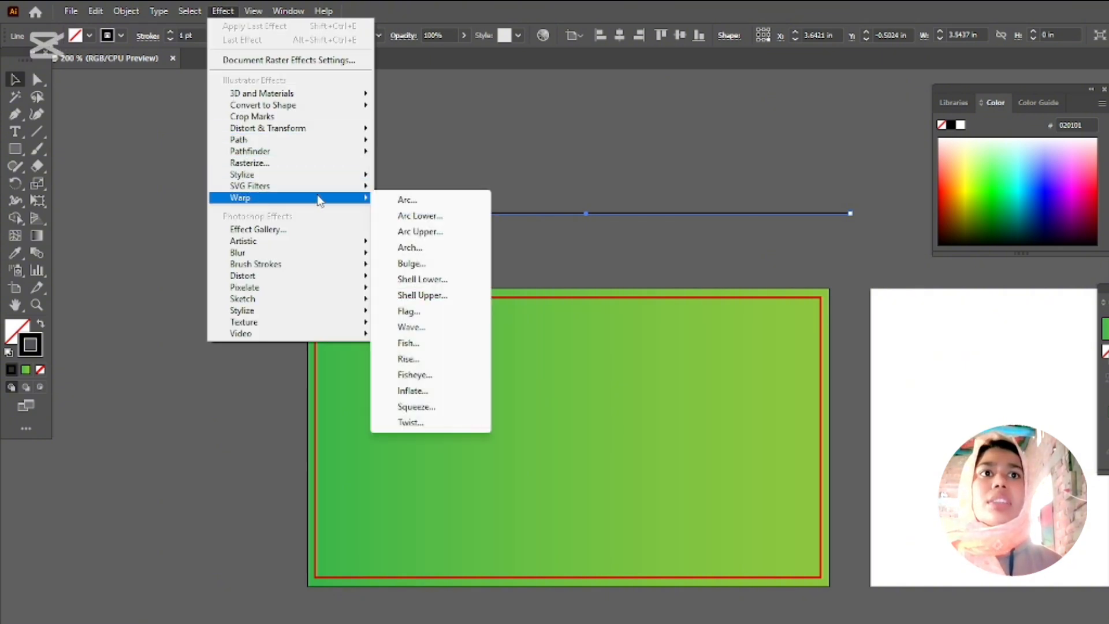
click(420, 201)
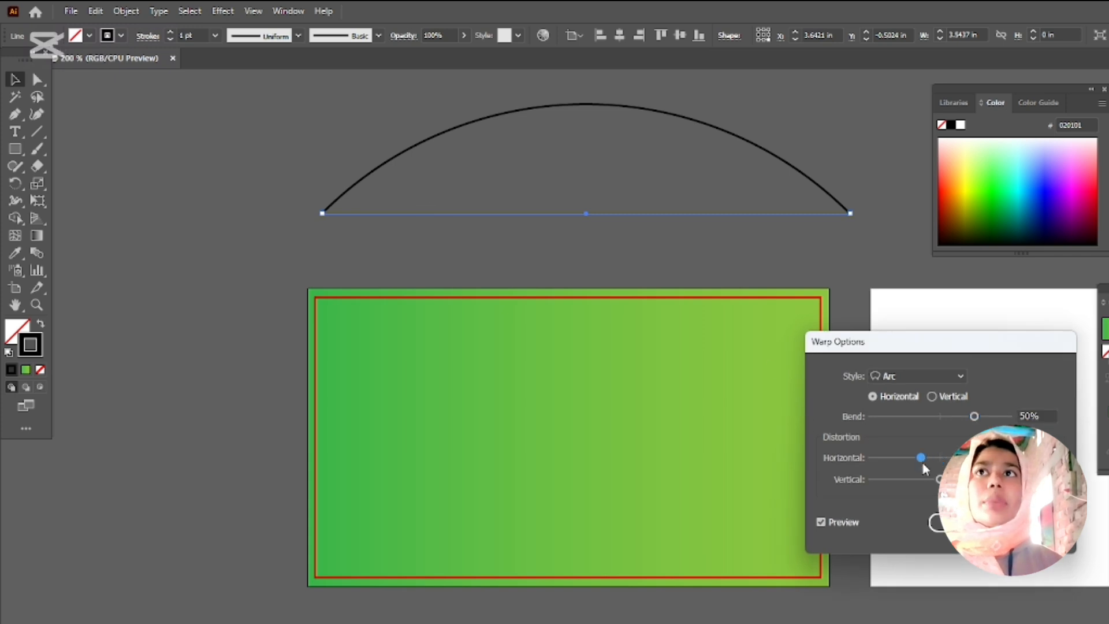
key(Escape)
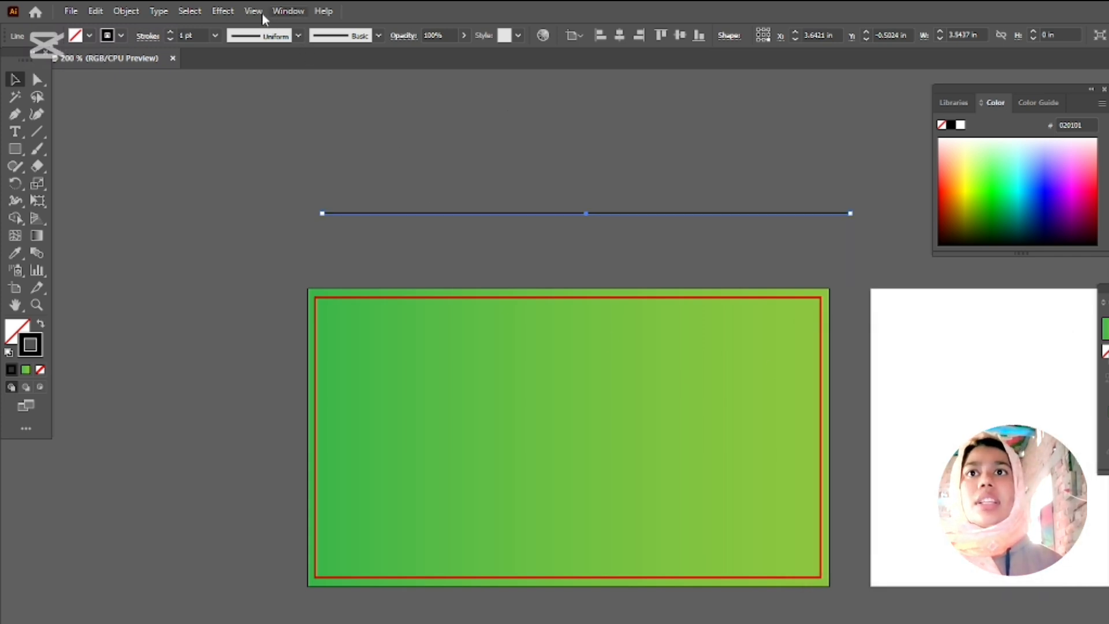
Apply a Zig Zag effect to the black line with a 0.1 in absolute size, 2 ridges per segment and smooth points
click(223, 11)
mouse_move(228, 201)
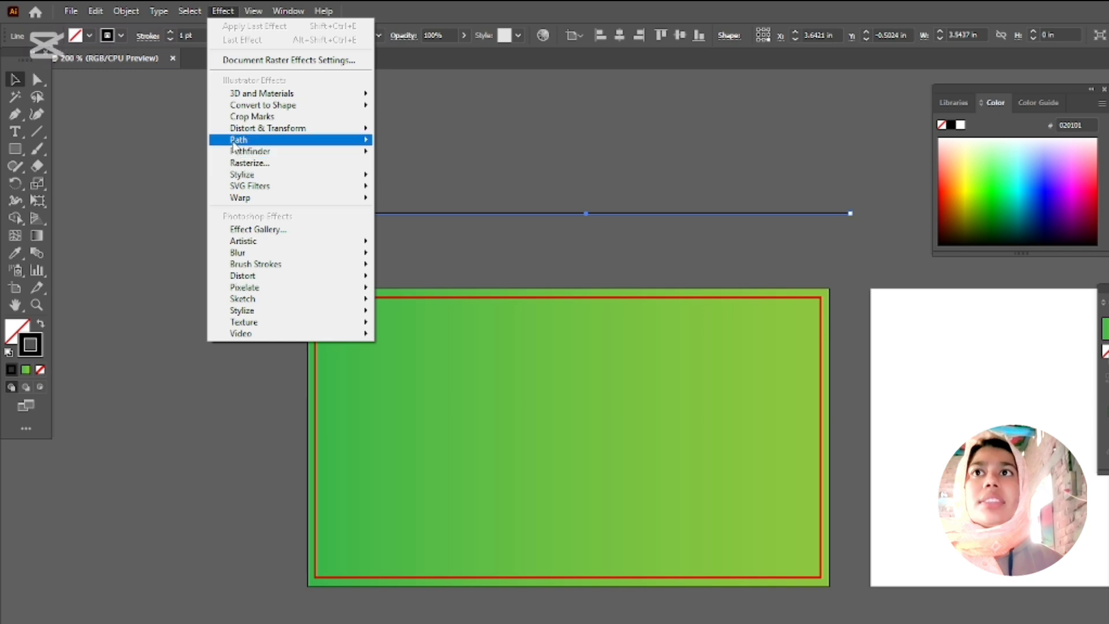
mouse_move(235, 141)
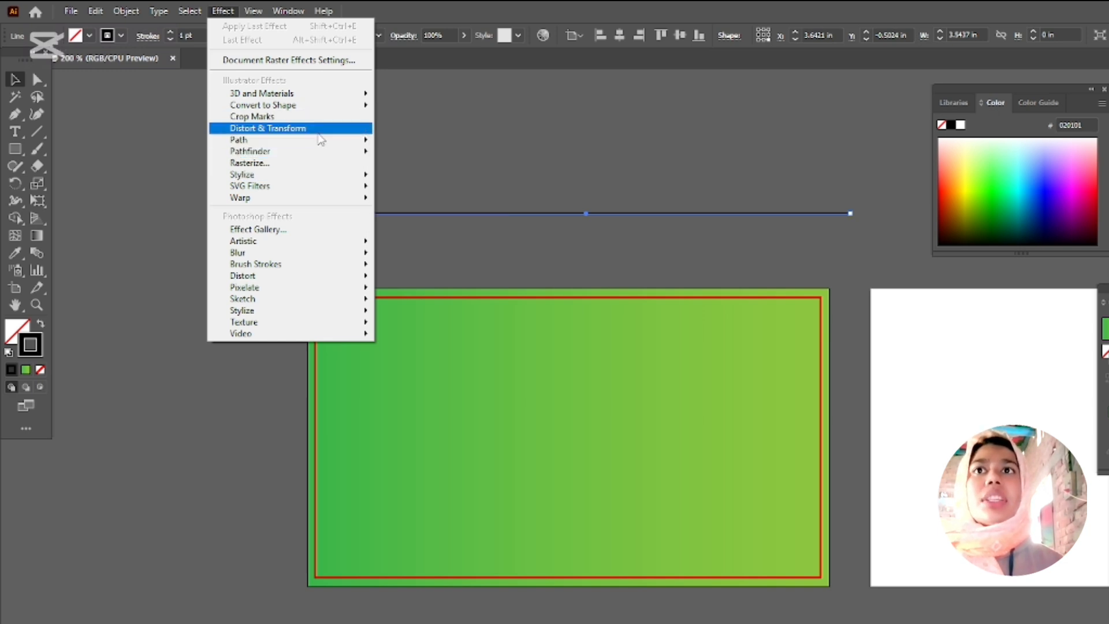
click(426, 228)
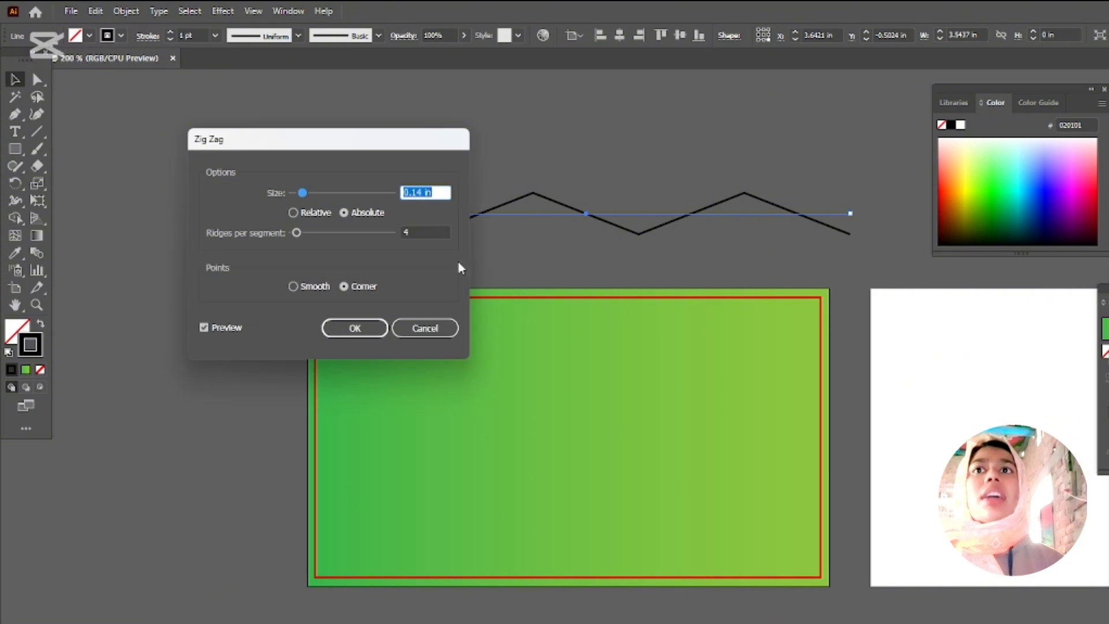
drag(325, 141, 403, 323)
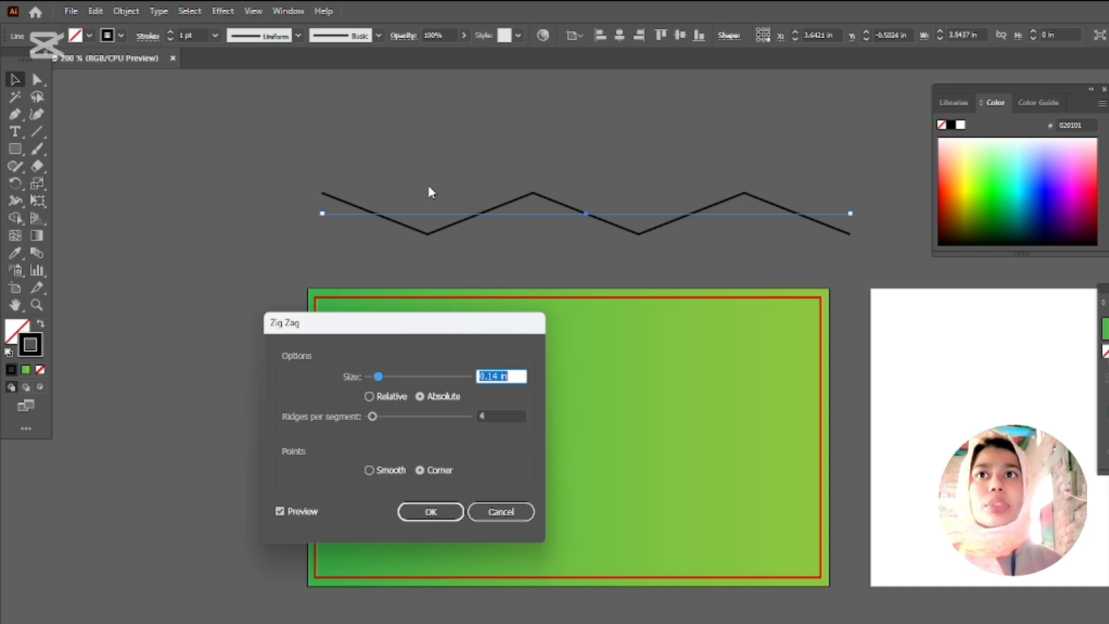
click(382, 469)
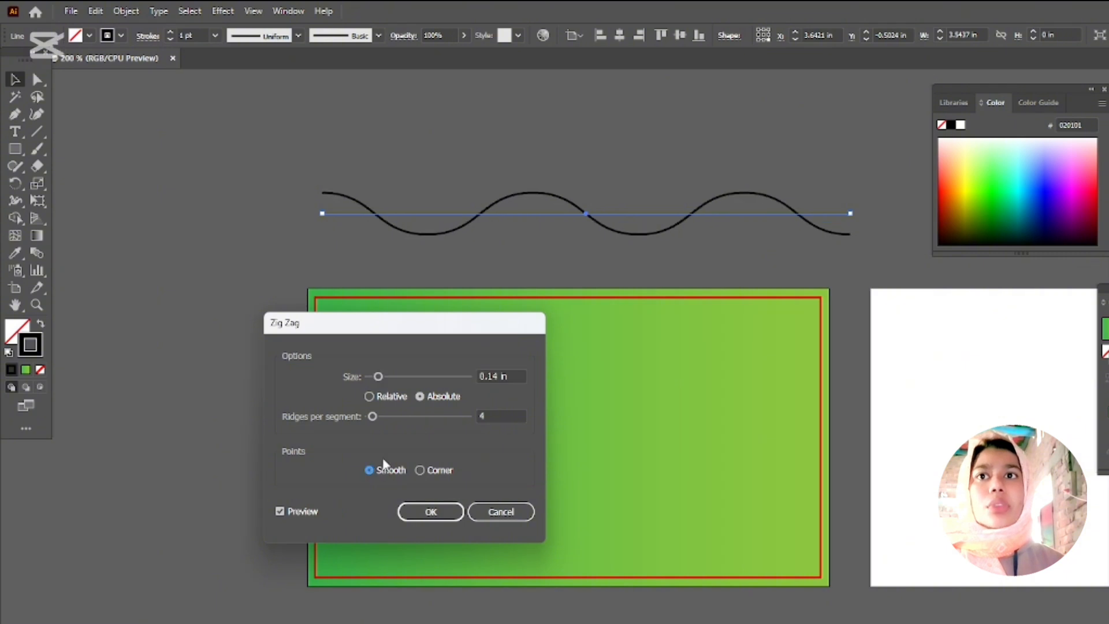
drag(348, 338, 320, 287)
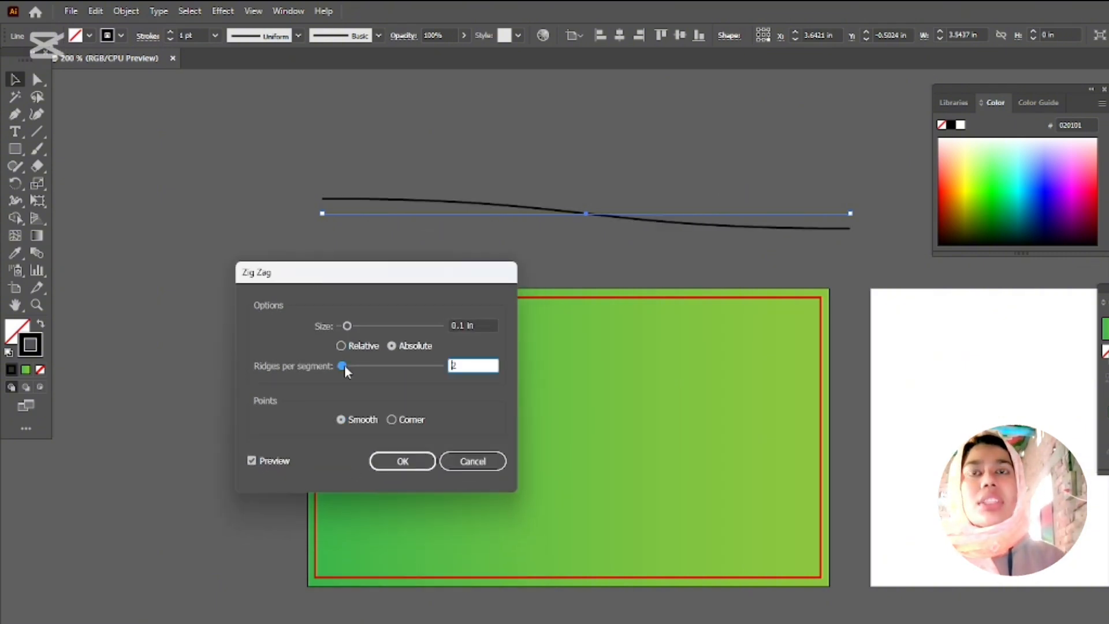
drag(342, 366, 344, 366)
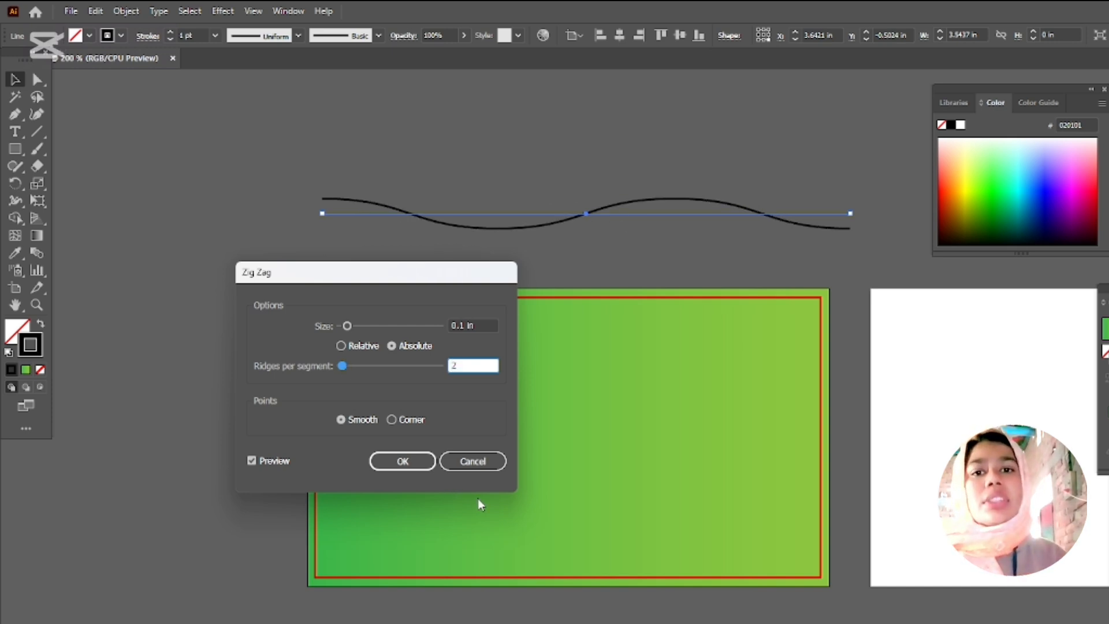
click(414, 468)
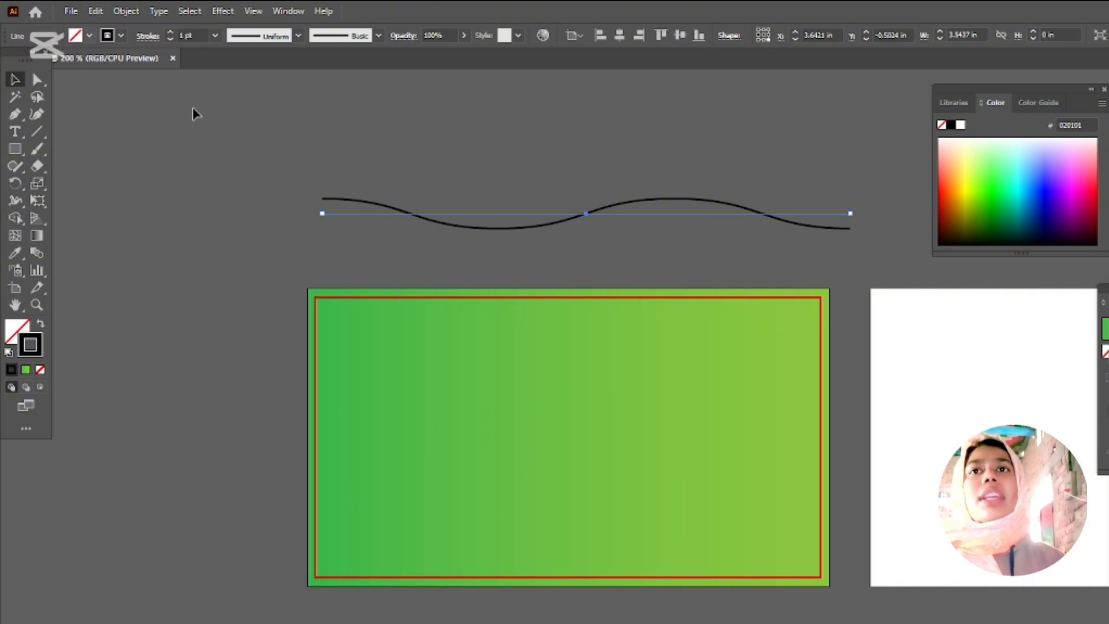
Expand the appearance of the wavy line into an editable path
click(74, 12)
click(120, 12)
click(120, 12)
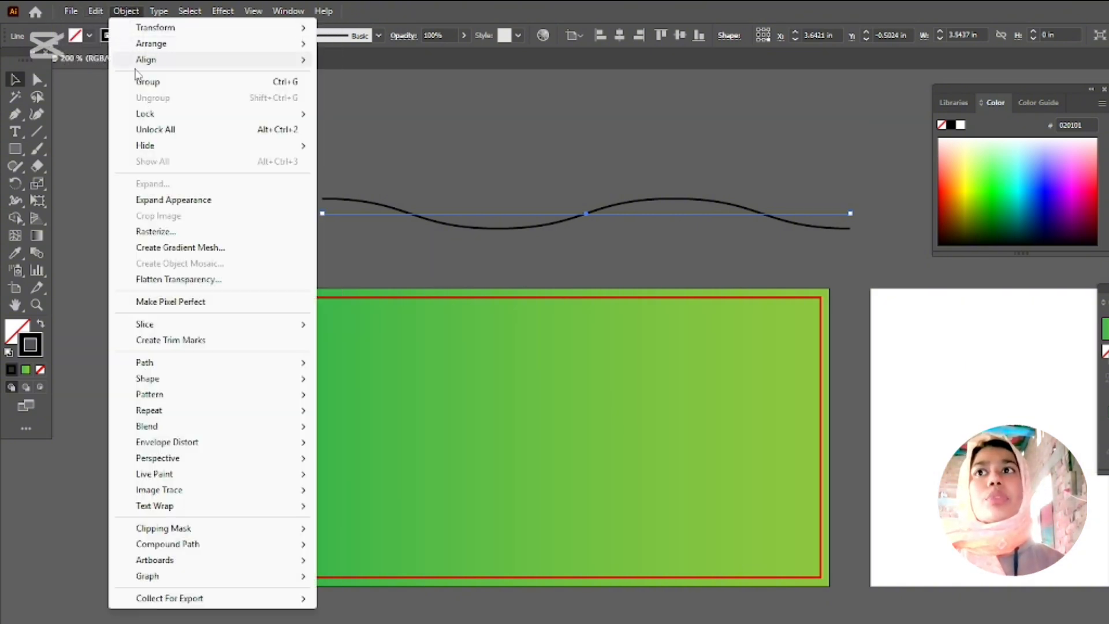
click(148, 203)
click(123, 12)
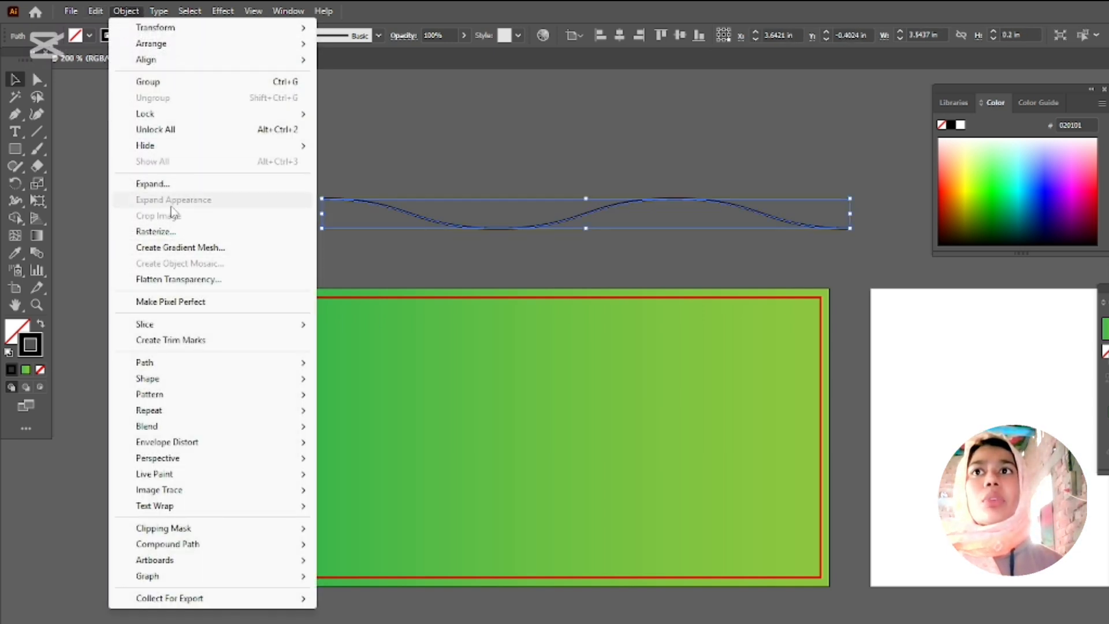
click(421, 179)
Duplicate the wavy line onto the upper half of the green card at about Y 0.74 in, leaving the original above, and deselect it
click(473, 228)
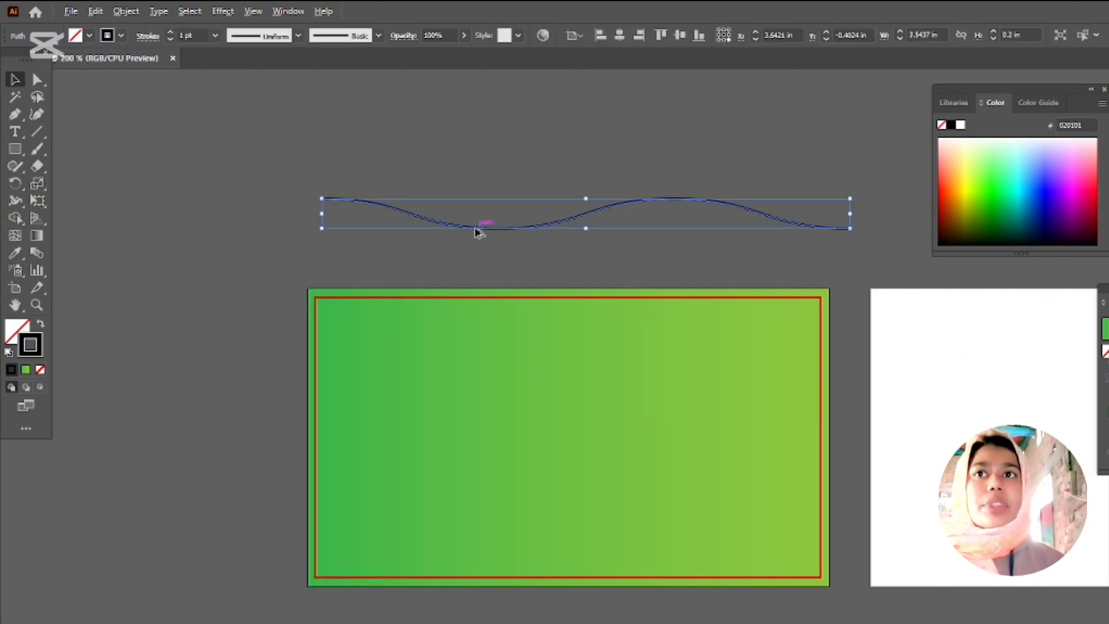
mouse_move(476, 231)
mouse_down()
mouse_move(495, 334)
mouse_move(483, 401)
mouse_move(456, 402)
mouse_up()
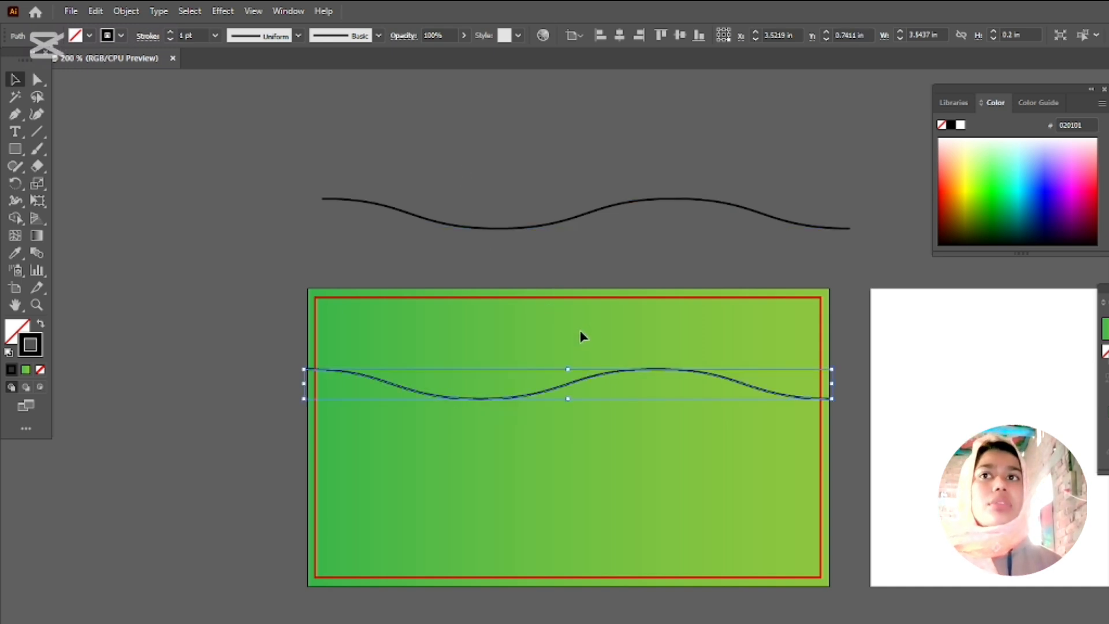
click(225, 326)
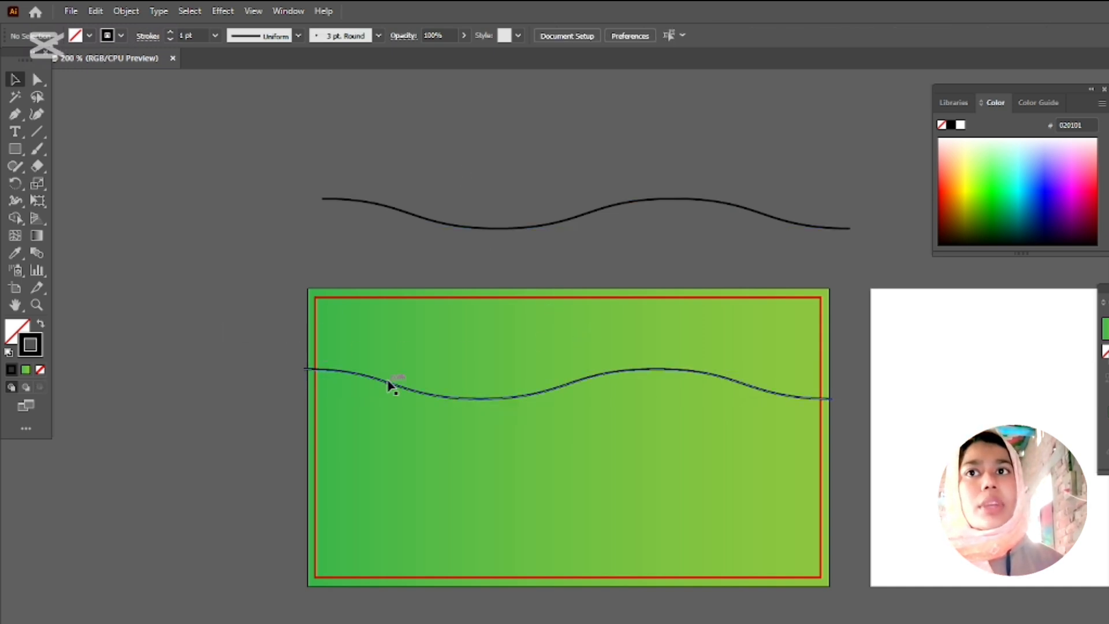
click(388, 381)
click(135, 328)
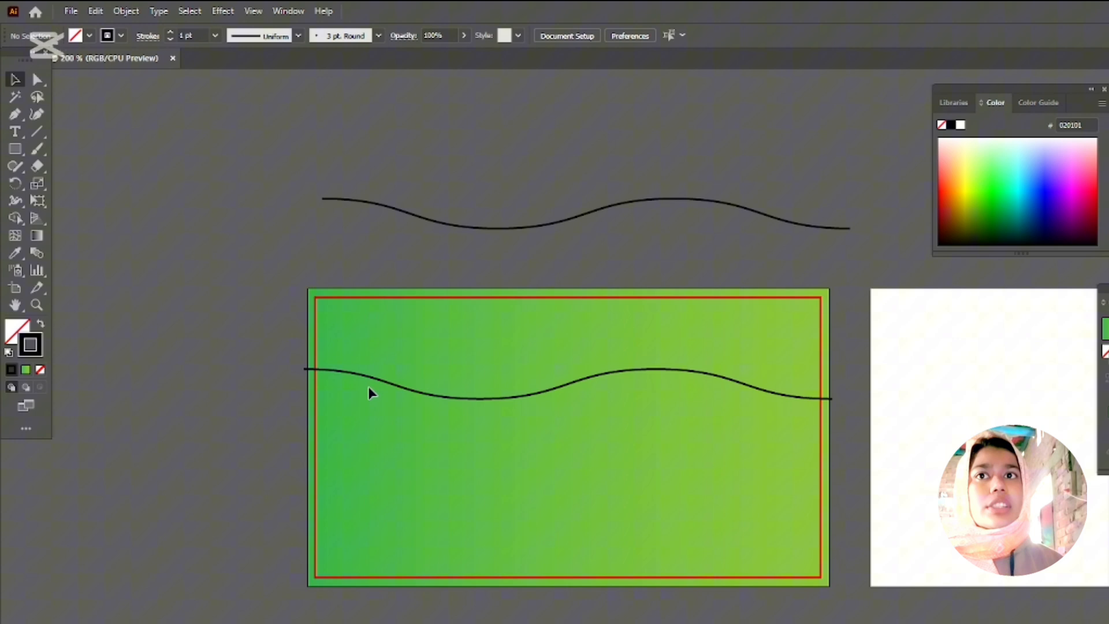
Widen the wave on the card to about 3.67 in so it overshoots both side edges, and raise it to about Y 0.58 in
click(419, 395)
drag(833, 384, 840, 384)
drag(304, 383, 294, 382)
click(254, 369)
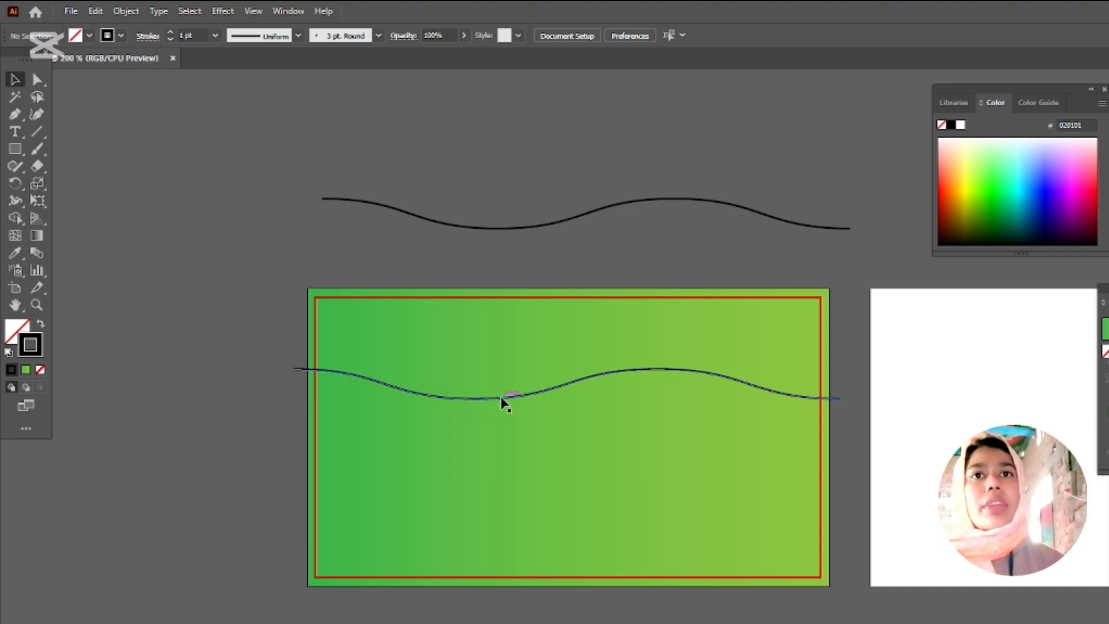
drag(502, 398, 504, 374)
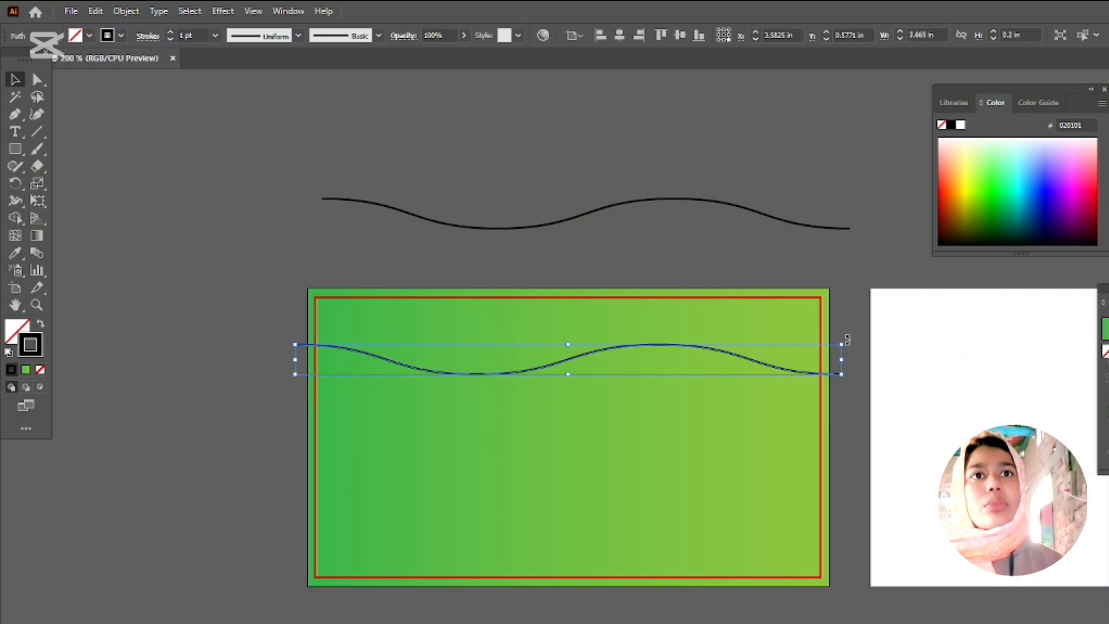
click(178, 319)
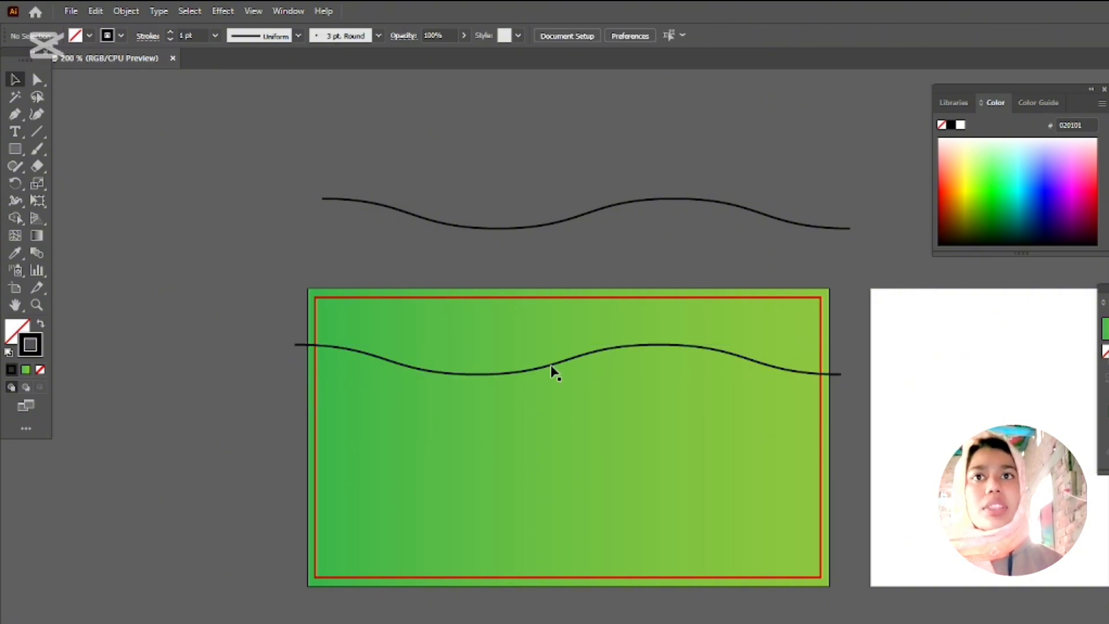
Duplicate the widened wave to the lower part of the green card at about Y 1.62 in, and deselect it
click(552, 365)
drag(555, 369, 548, 524)
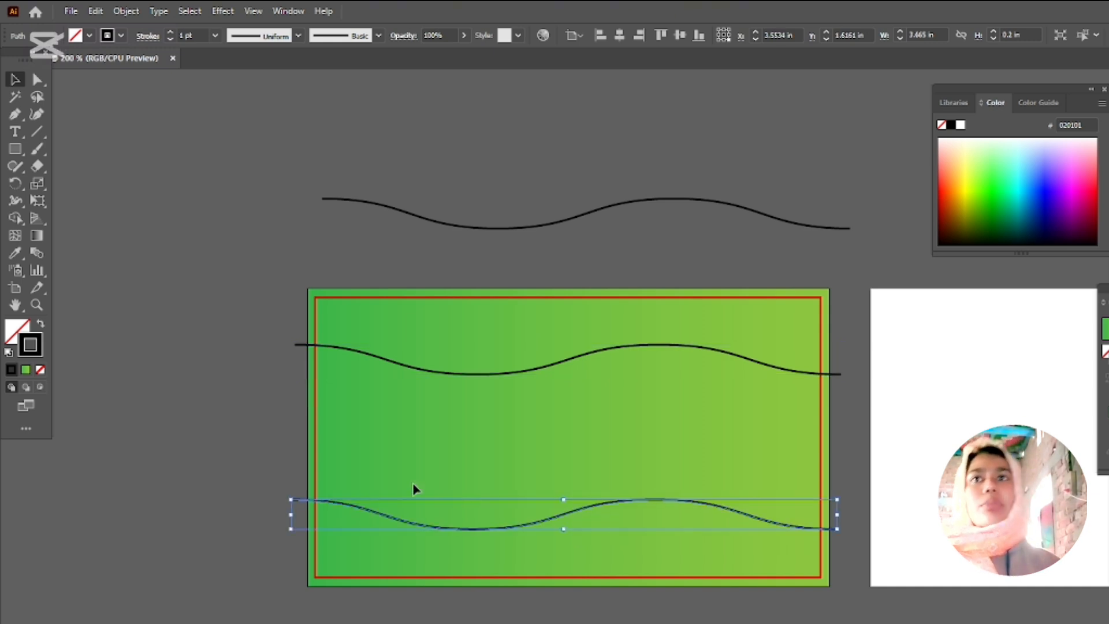
click(248, 380)
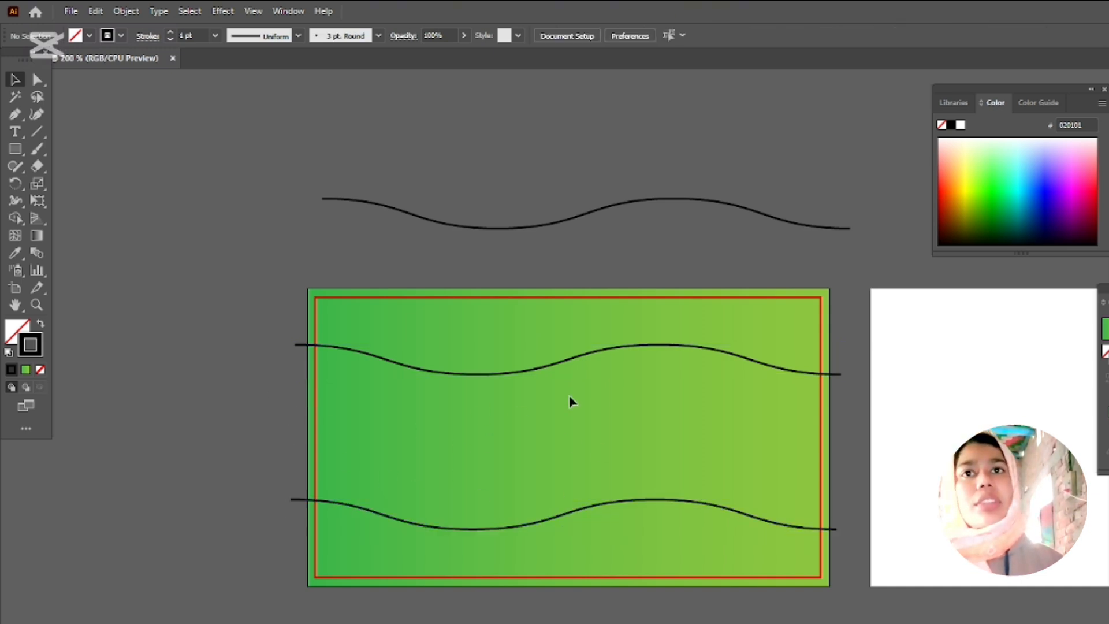
Duplicate the card's upper wave just below itself at about Y 0.62 in and rotate the copy slightly so the right ends meet
click(463, 373)
click(193, 340)
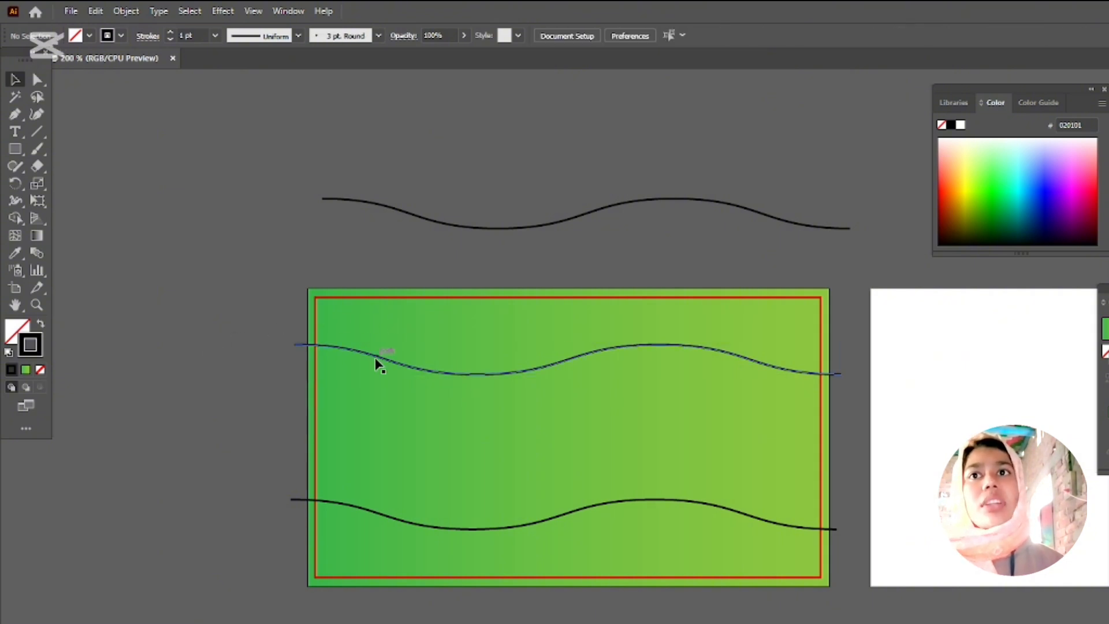
click(377, 358)
click(87, 329)
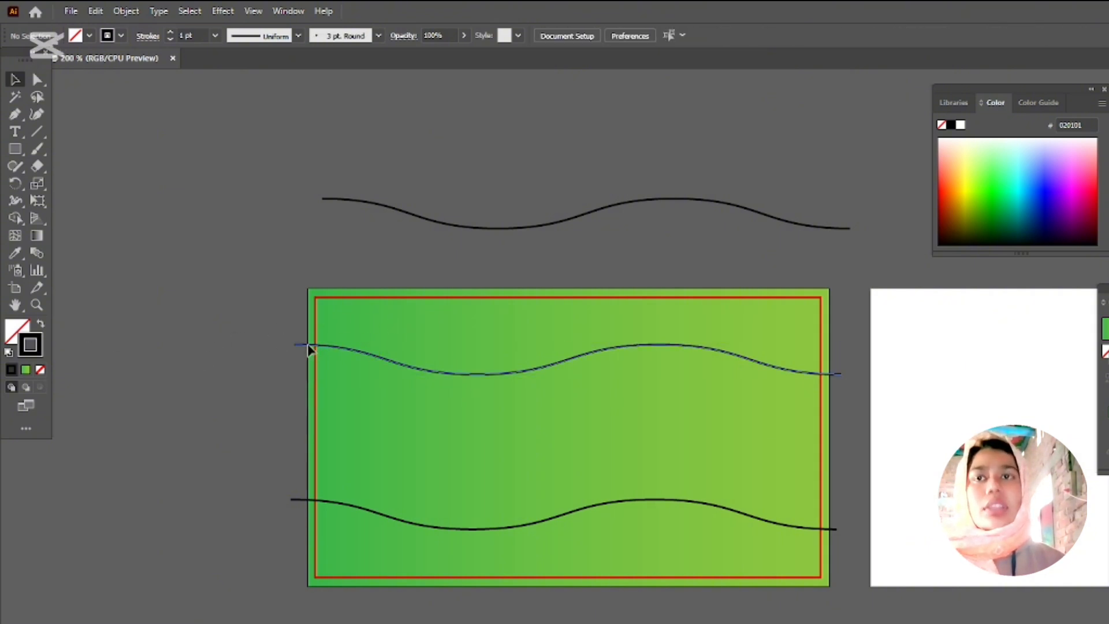
click(311, 347)
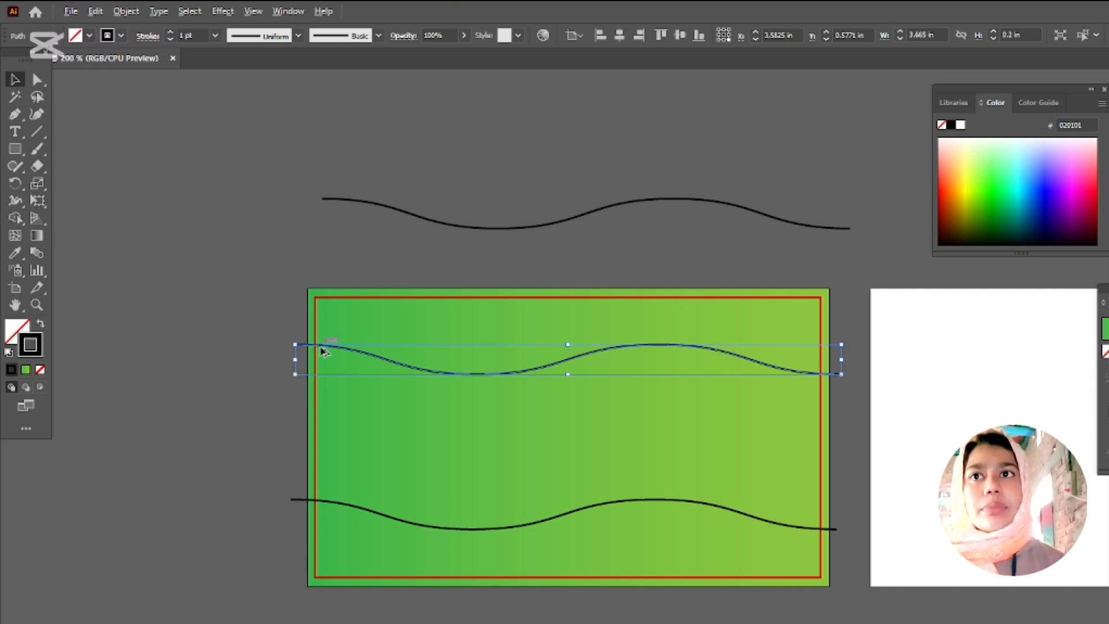
drag(321, 354, 322, 357)
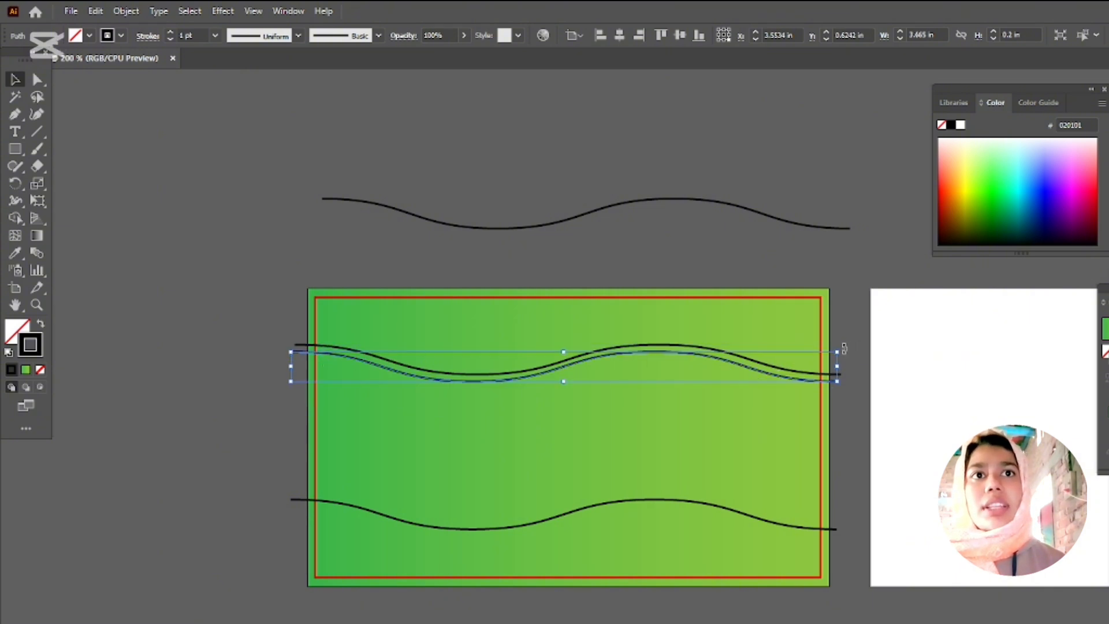
drag(844, 349, 844, 339)
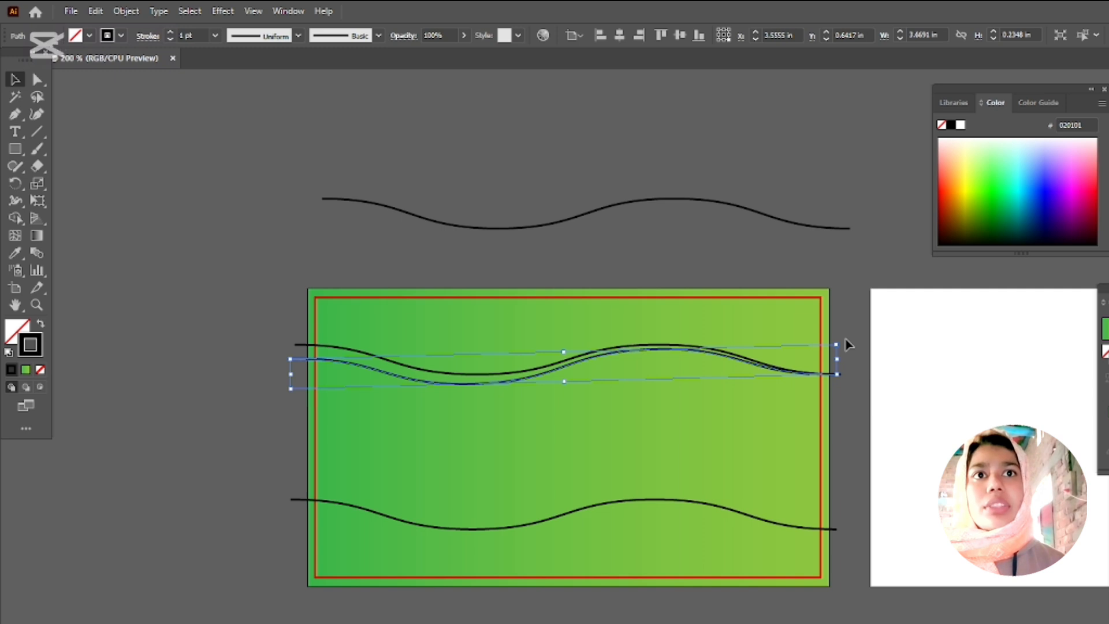
click(171, 250)
Connect the left ends of the upper wave pair with the Pen tool to form one tapering band, and deselect it
click(15, 114)
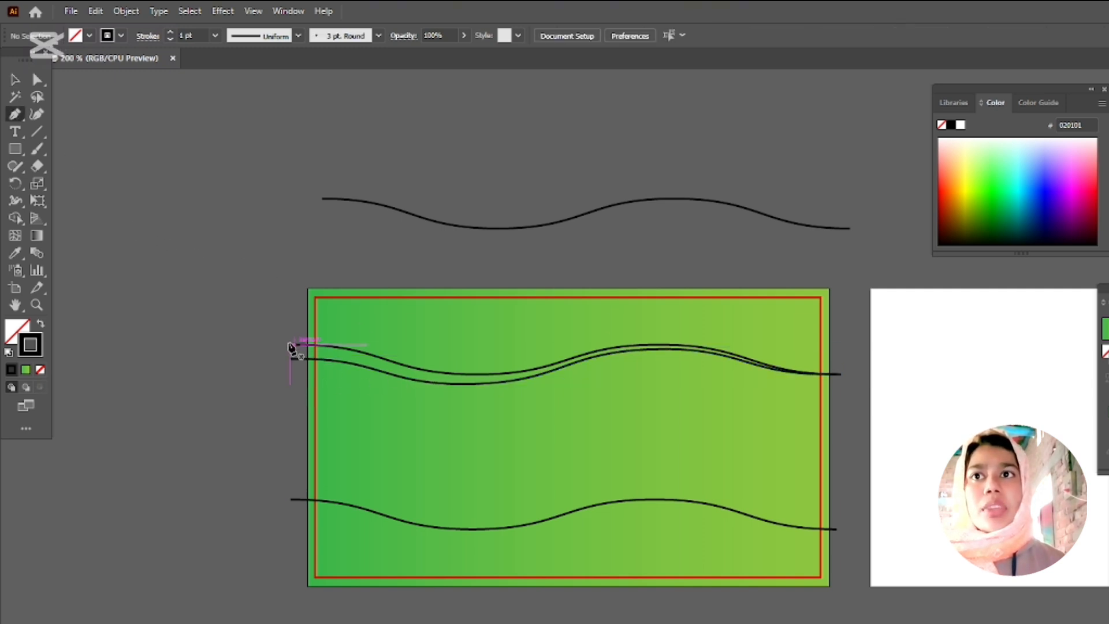
click(295, 345)
click(290, 358)
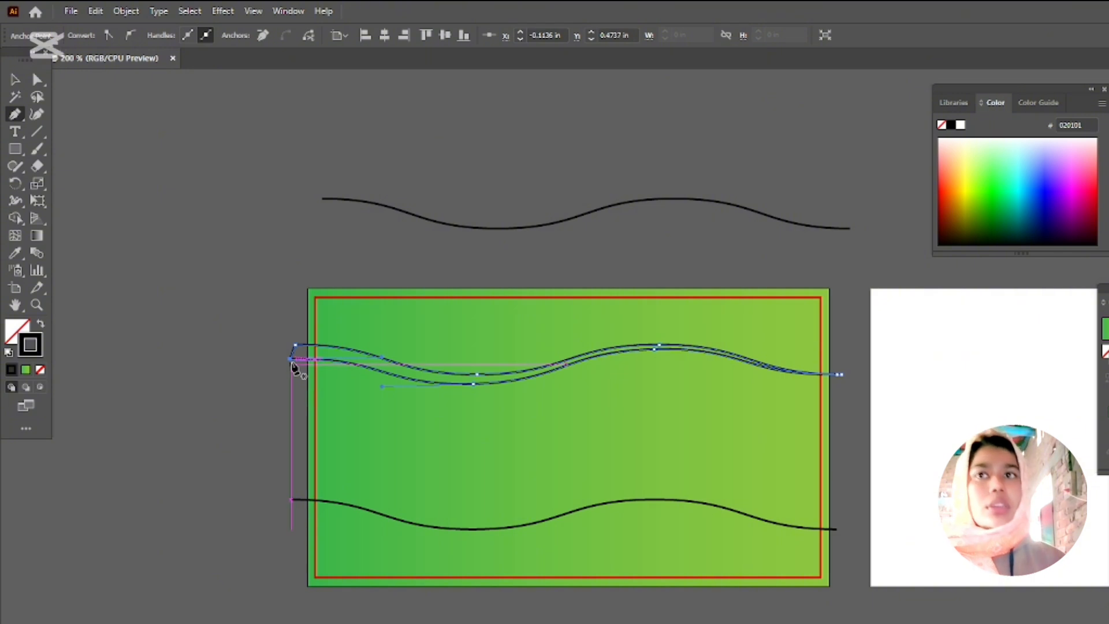
ctrl+click(306, 400)
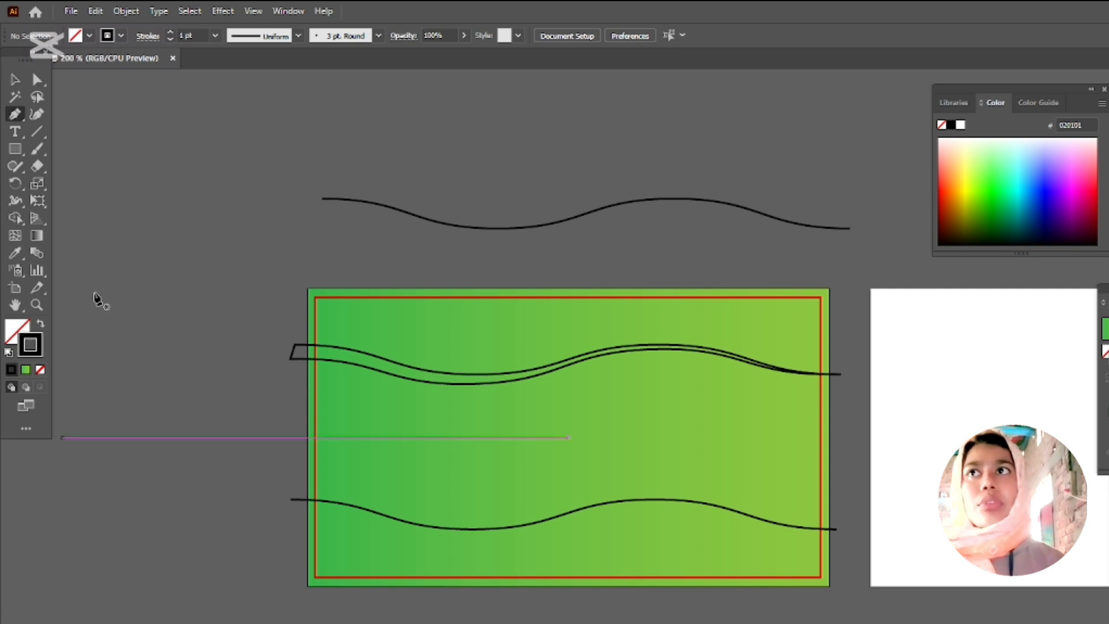
click(15, 84)
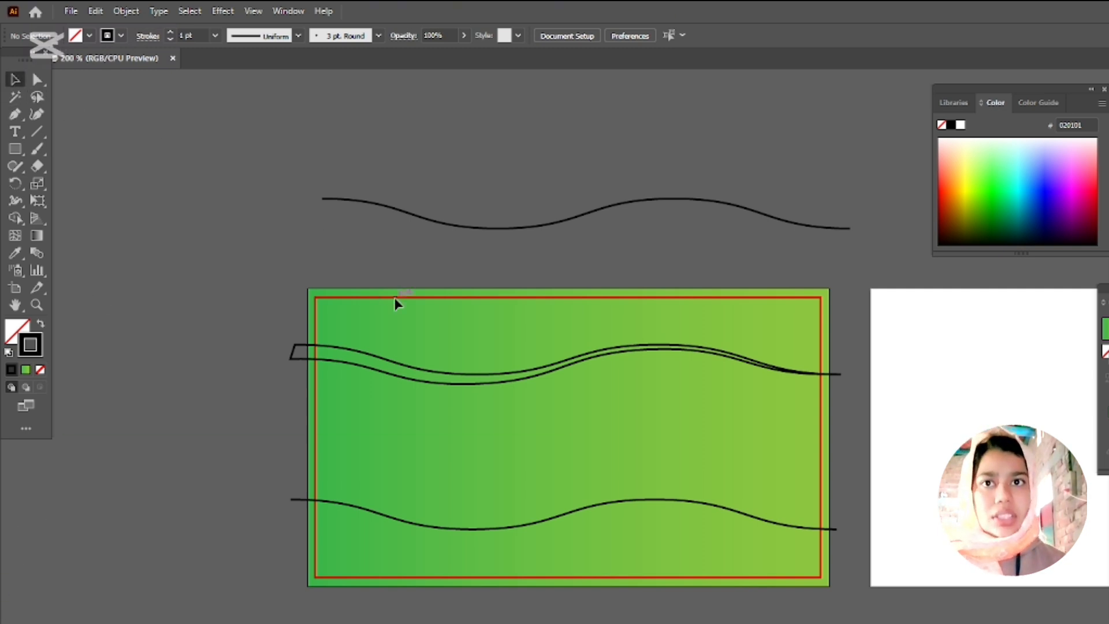
Duplicate the lower wave just below itself at about Y 1.67 in and rotate the copy slightly so the right ends meet
click(475, 532)
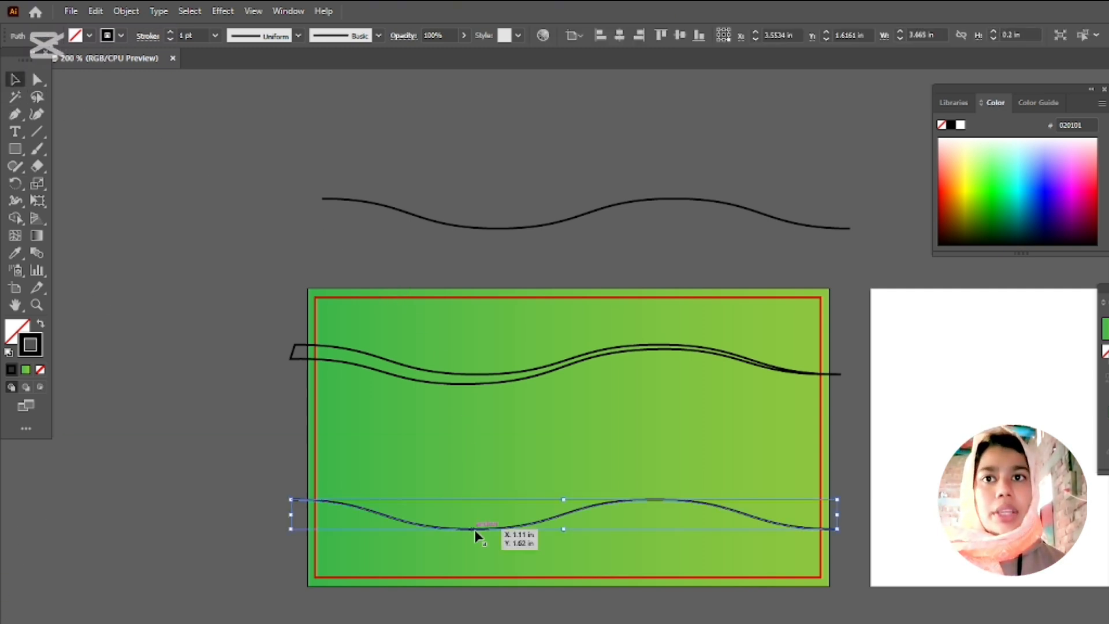
drag(474, 530, 478, 543)
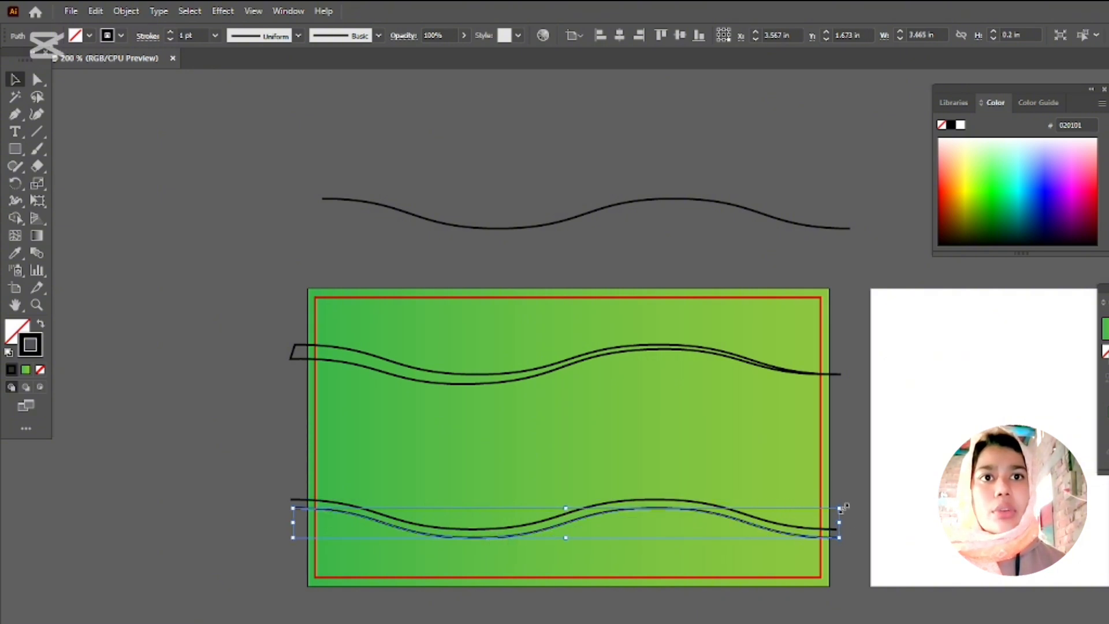
drag(847, 507, 849, 498)
click(111, 304)
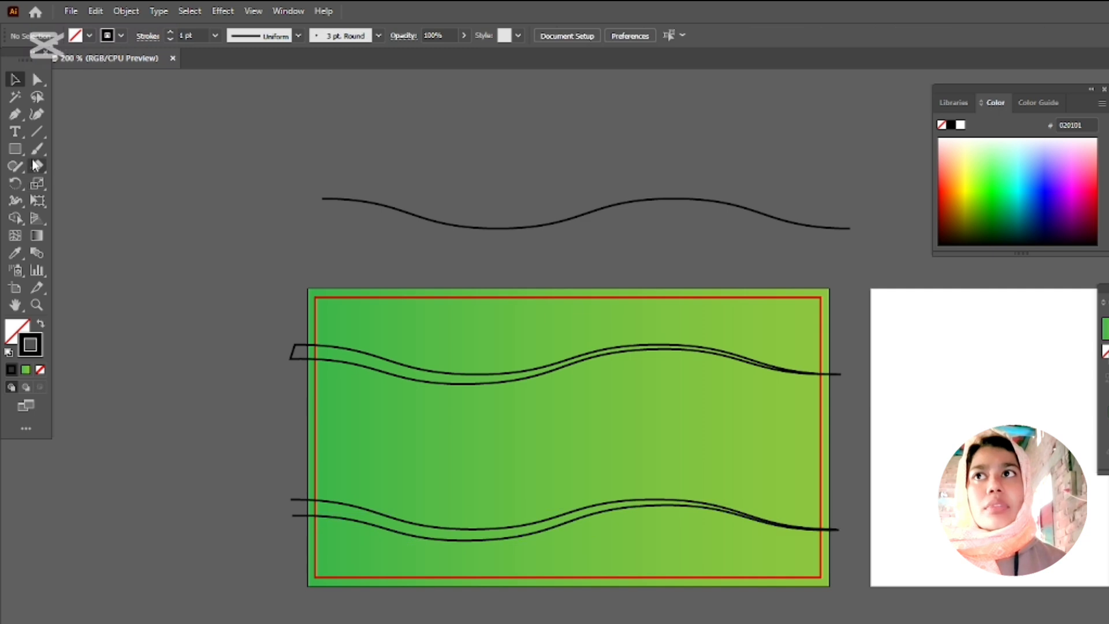
Connect the left ends of the lower wave pair with the Pen tool to form one tapering band, and deselect it
click(18, 116)
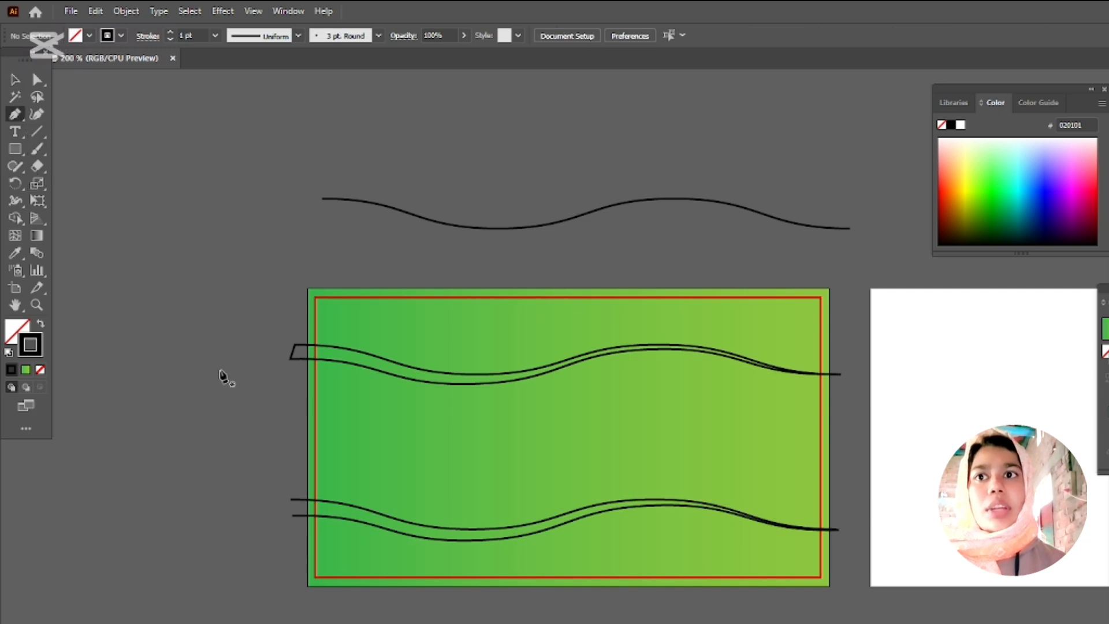
click(291, 500)
click(291, 515)
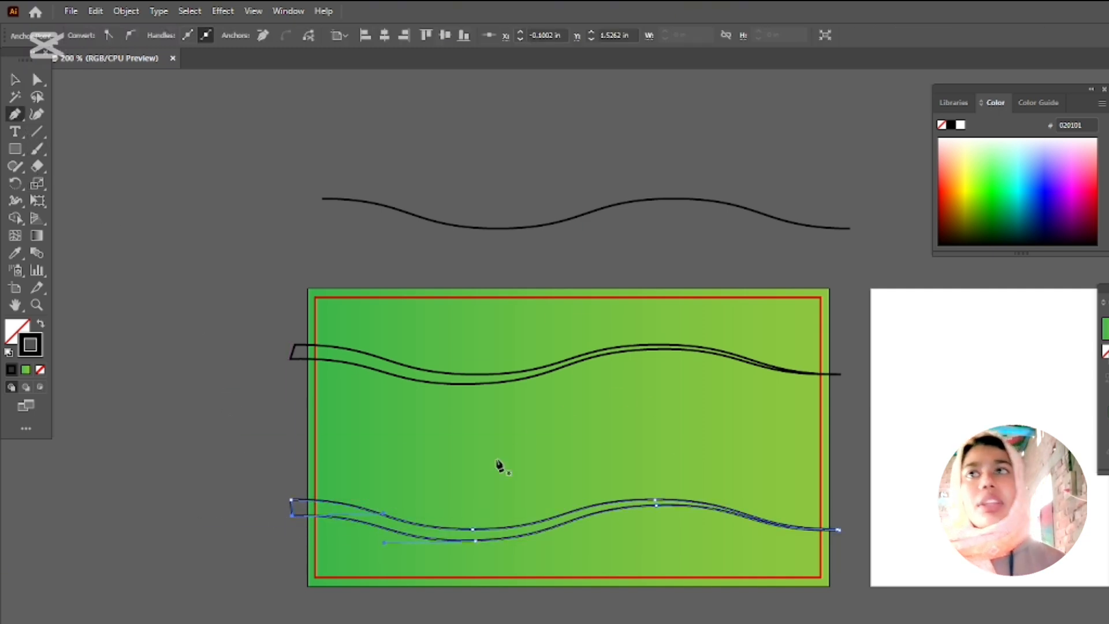
click(15, 80)
click(105, 223)
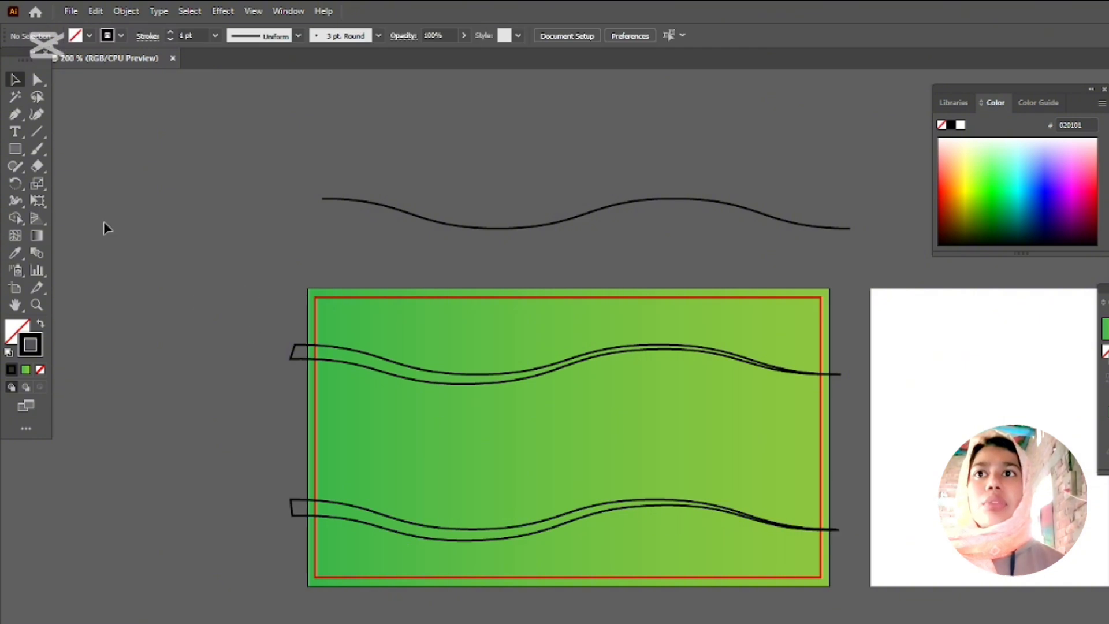
Swap fill and stroke on the upper and lower wave bands so each has a solid black fill and no stroke
drag(296, 376, 246, 349)
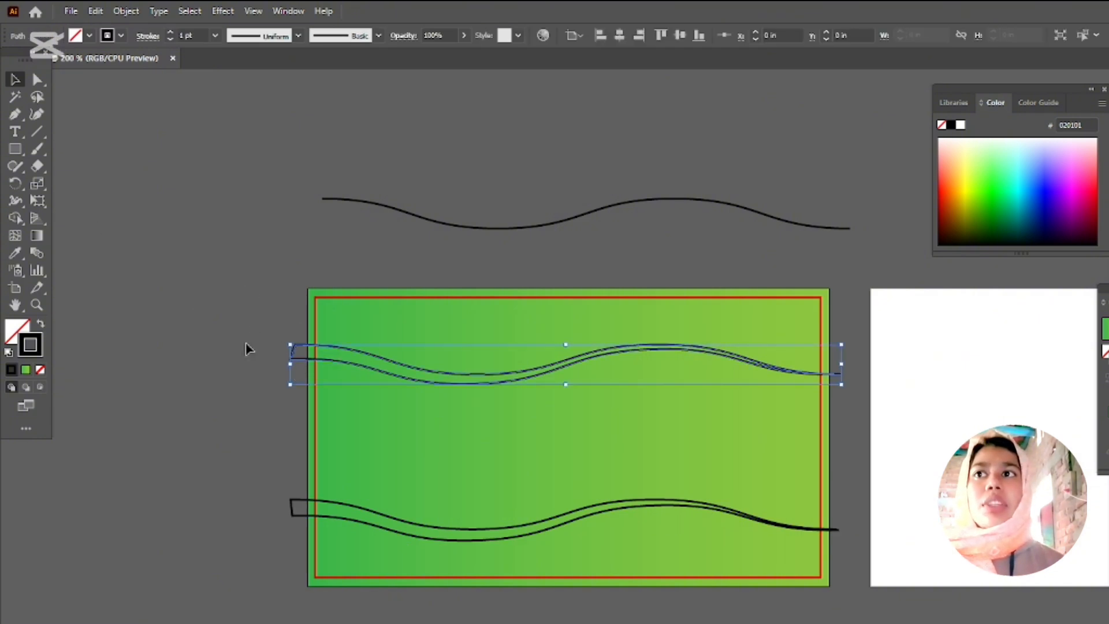
click(42, 325)
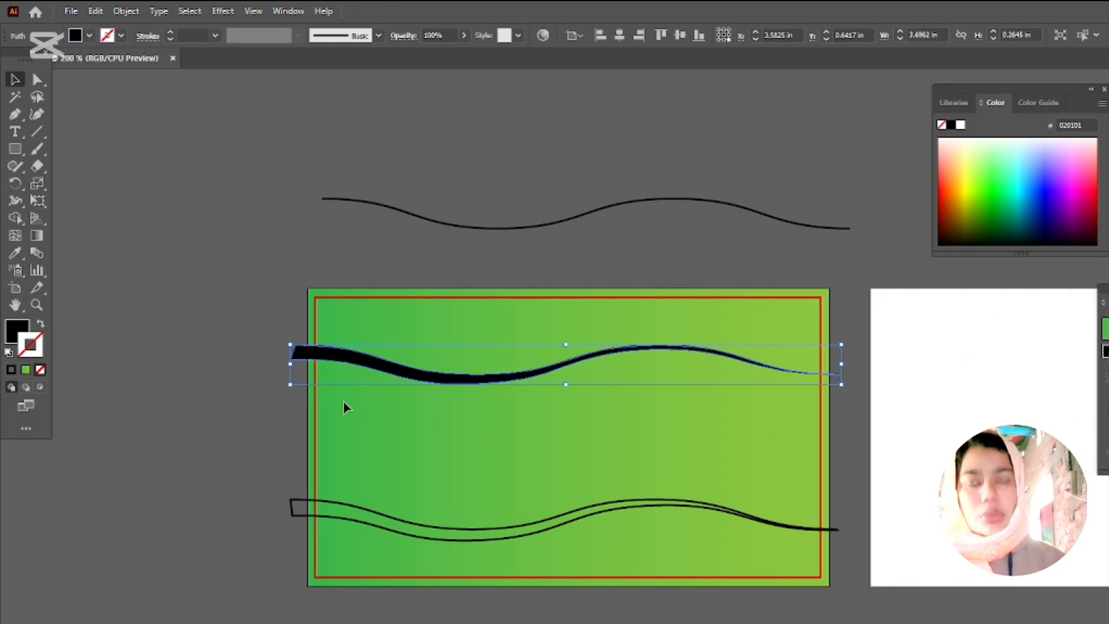
click(265, 472)
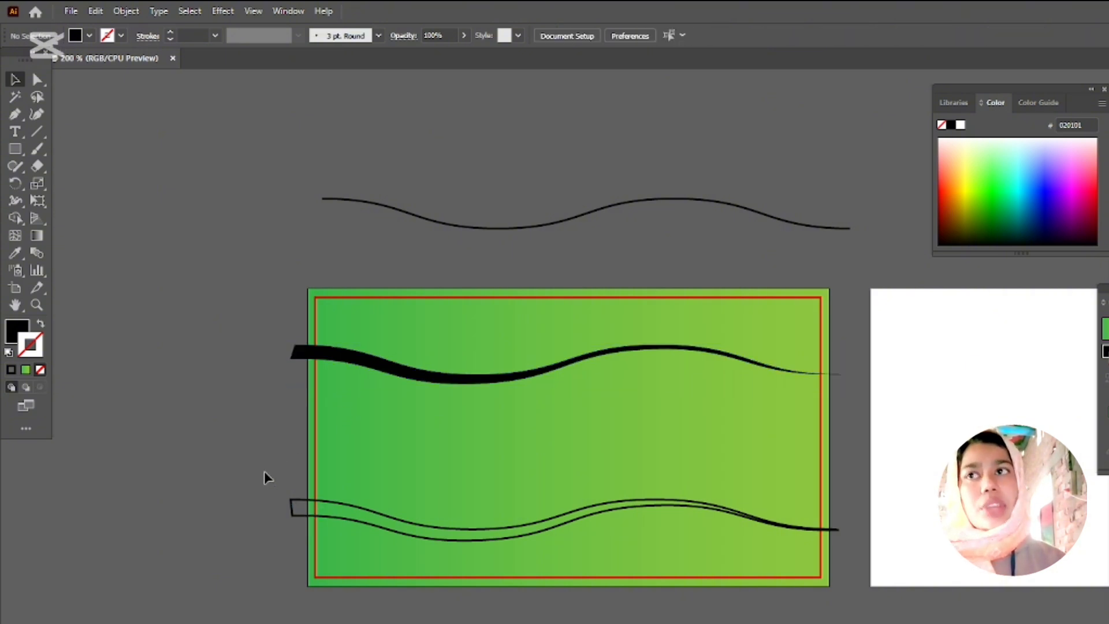
click(293, 513)
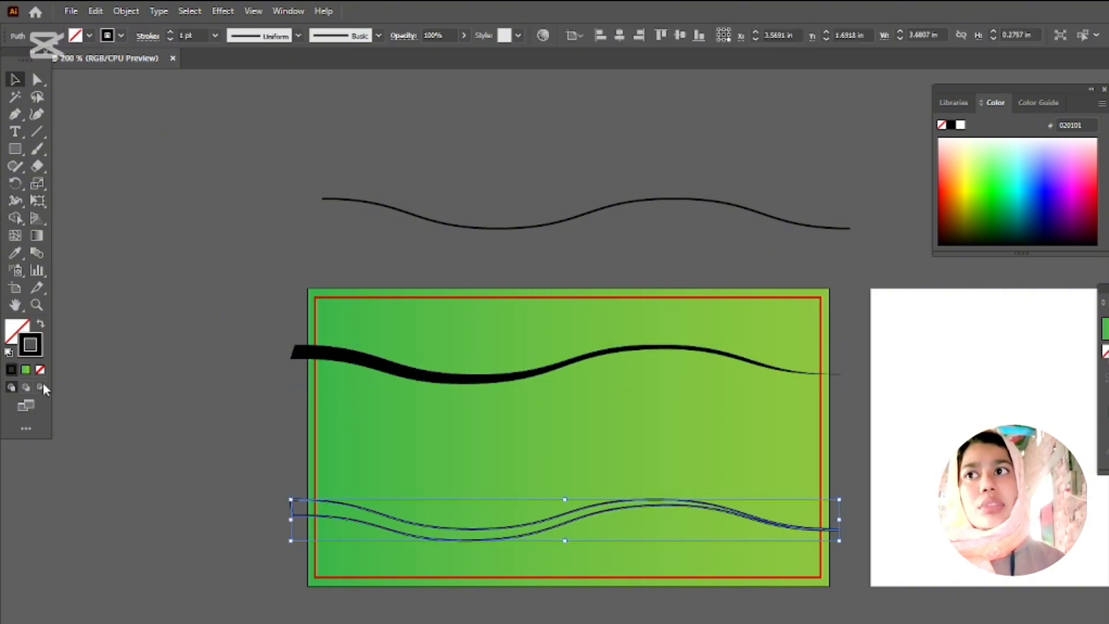
click(40, 325)
click(389, 376)
Give both wave bands a grey gradient fill with no stroke, and deselect them
click(366, 358)
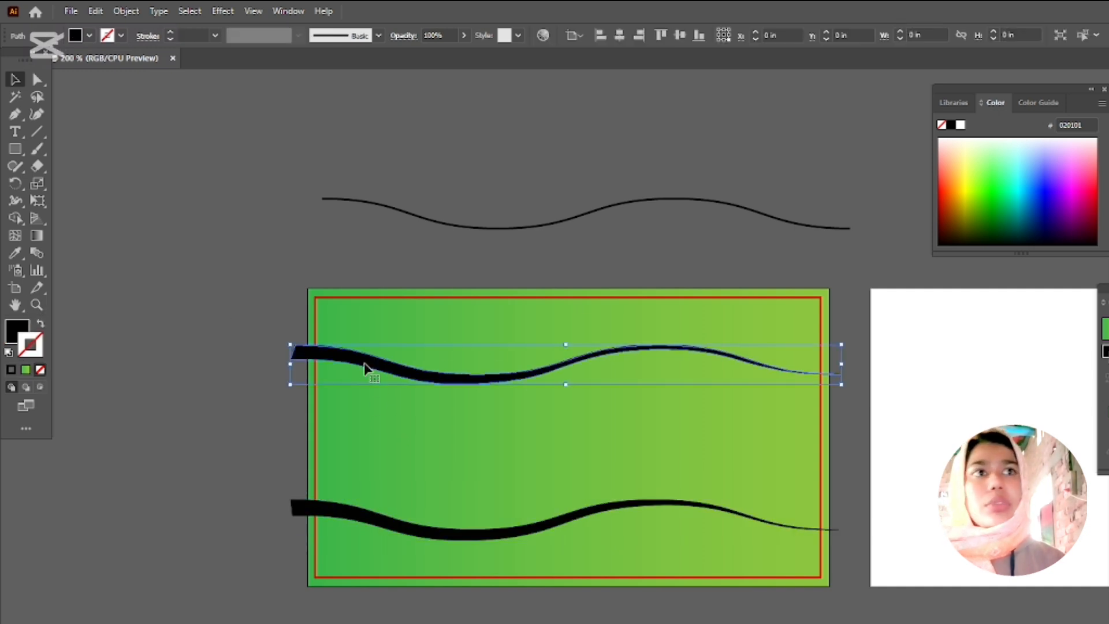
click(338, 511)
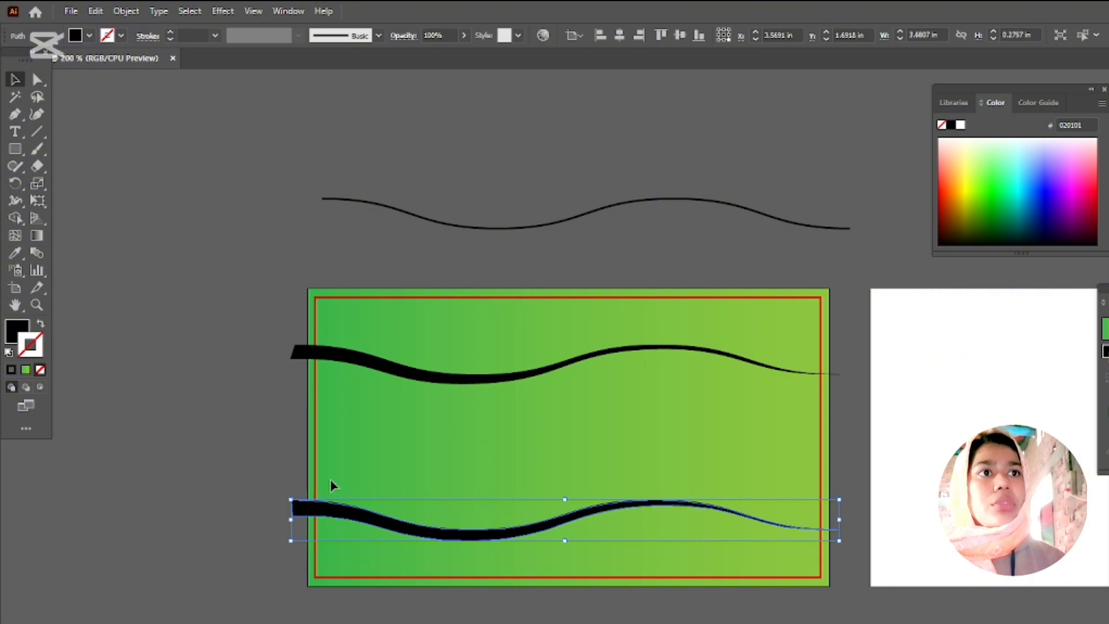
shift+click(335, 359)
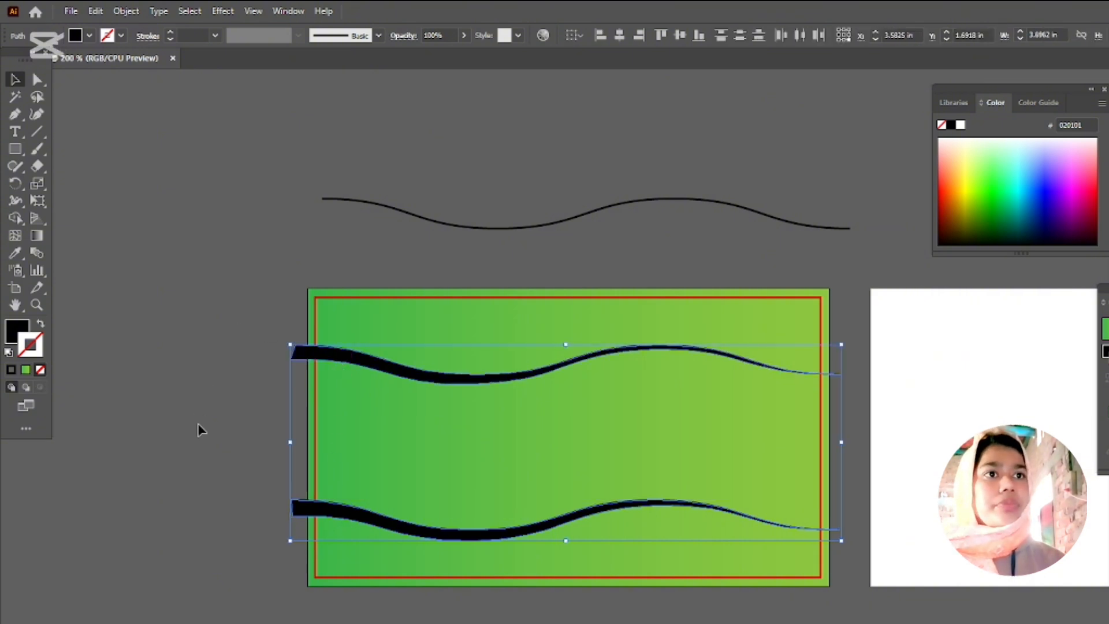
click(26, 373)
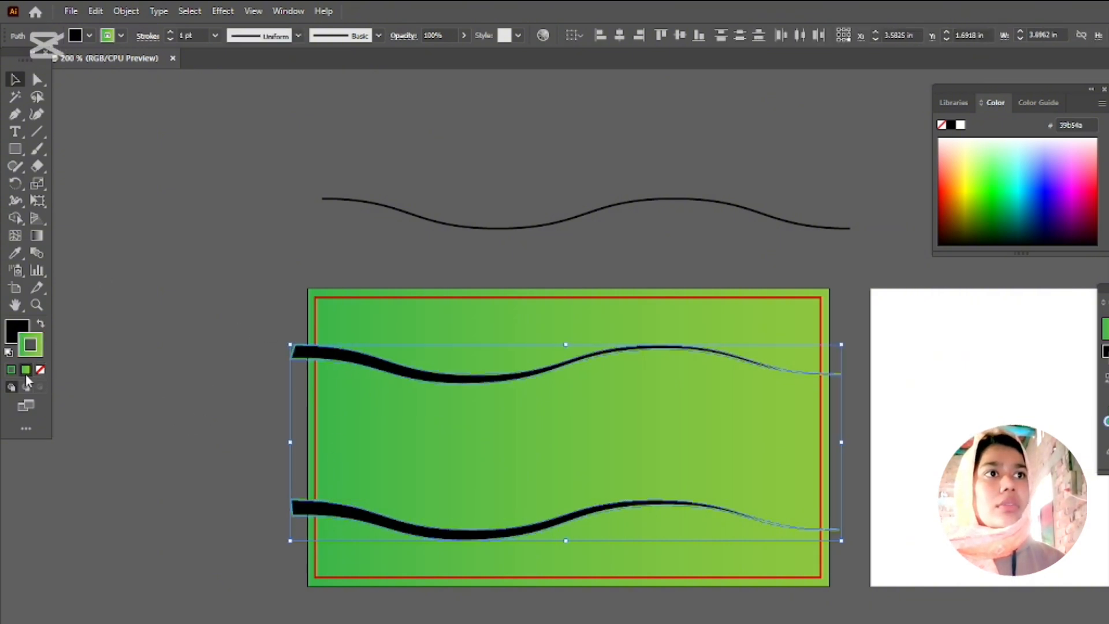
click(39, 324)
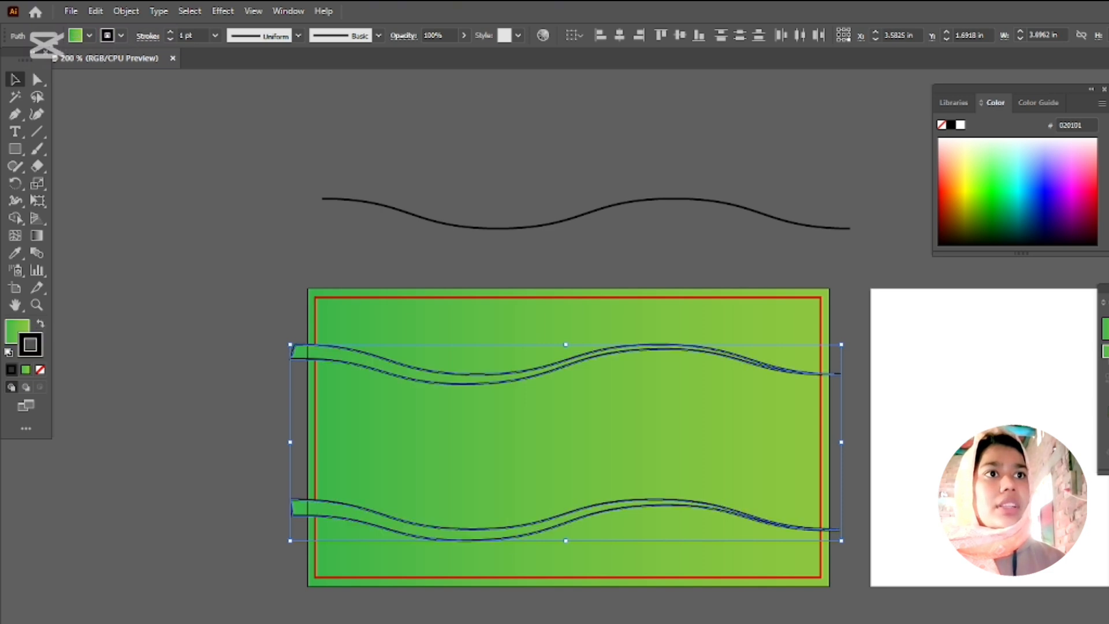
click(26, 371)
double_click(1106, 419)
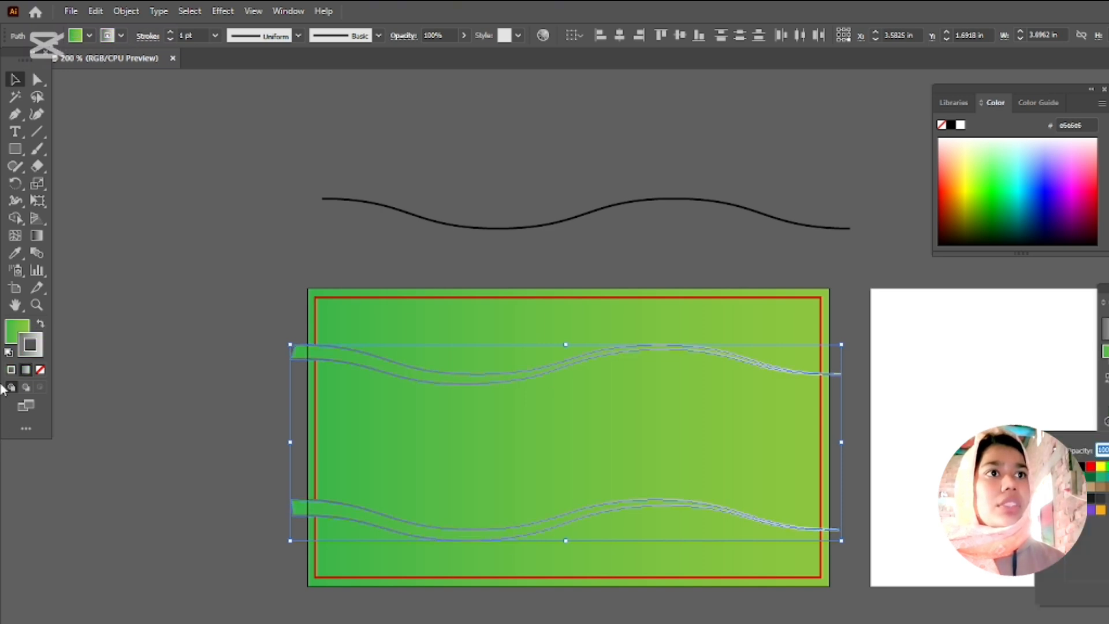
click(39, 327)
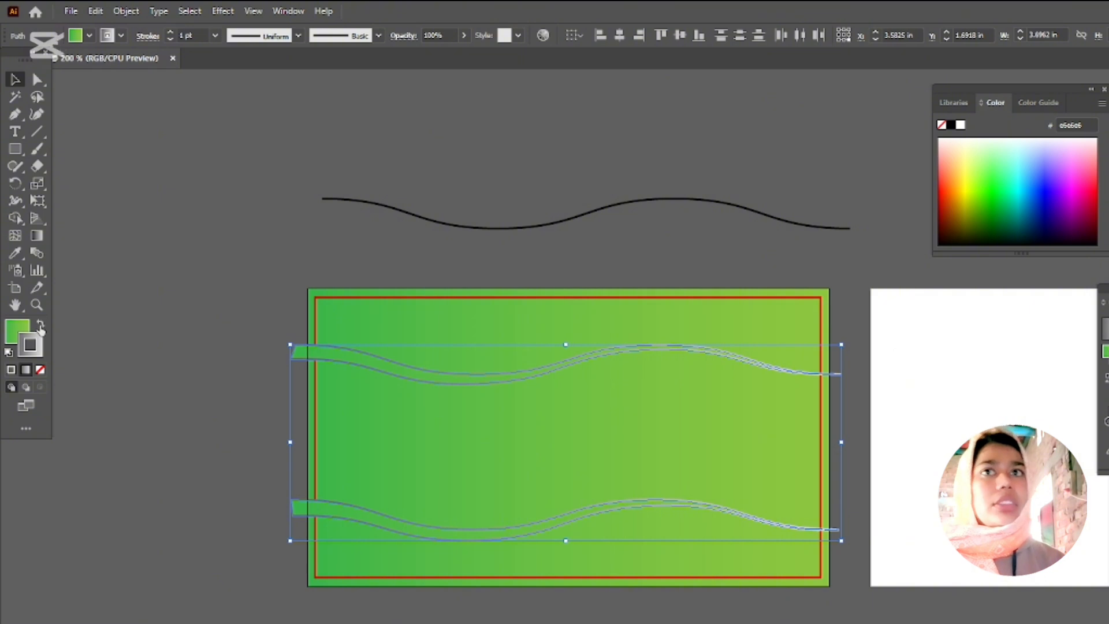
click(39, 326)
click(40, 370)
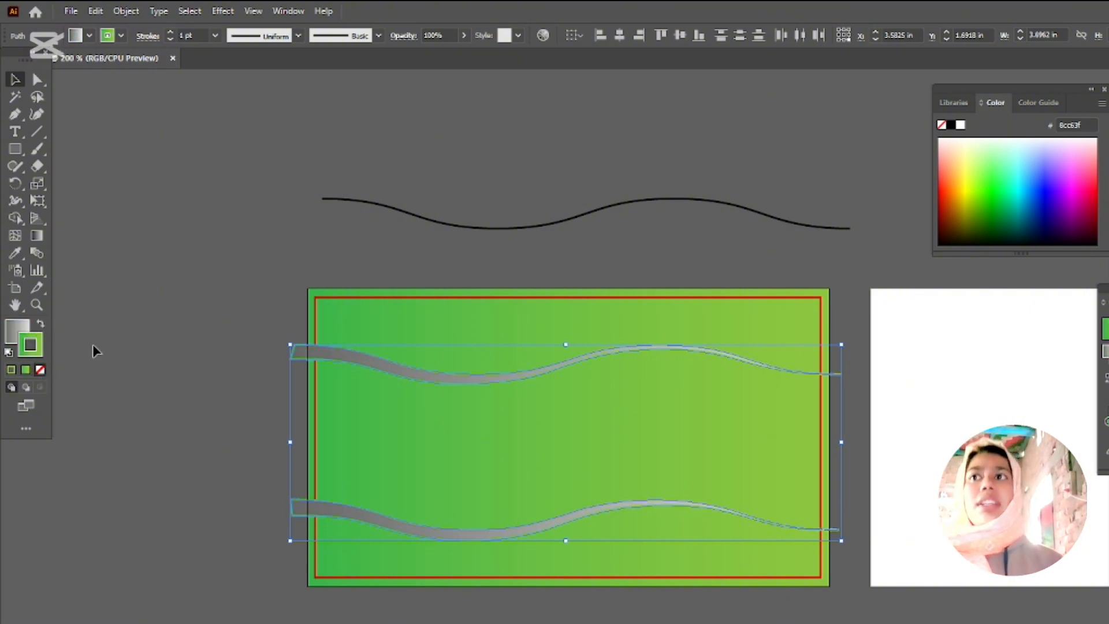
click(151, 346)
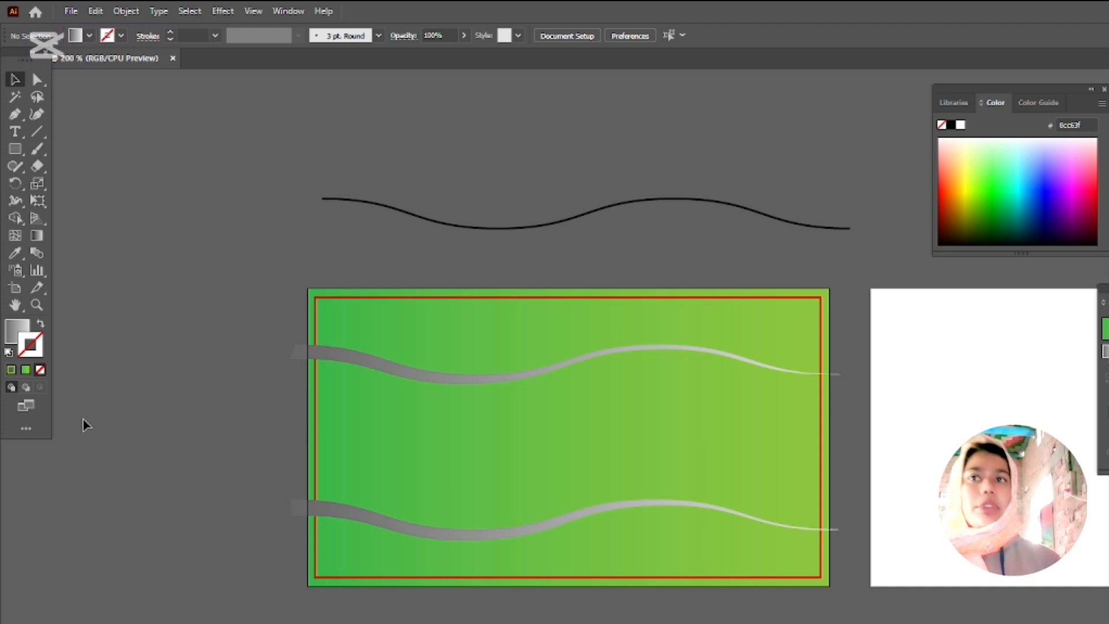
Reflect the lower wave band across the vertical axis so its thick end lies at the card's right edge, and deselect it
click(459, 539)
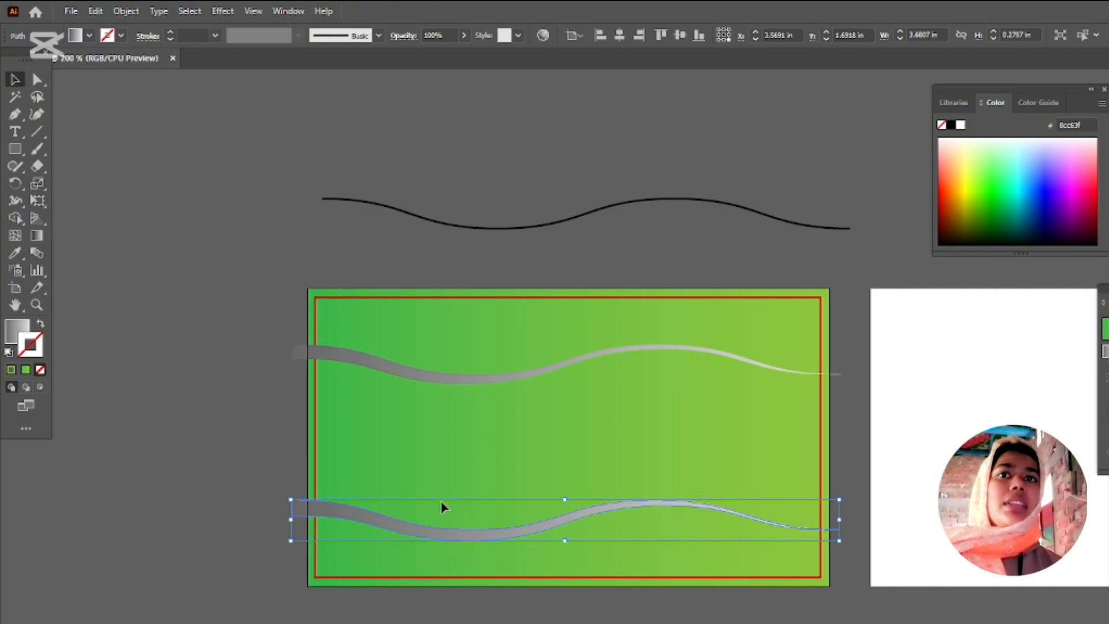
right_click(254, 498)
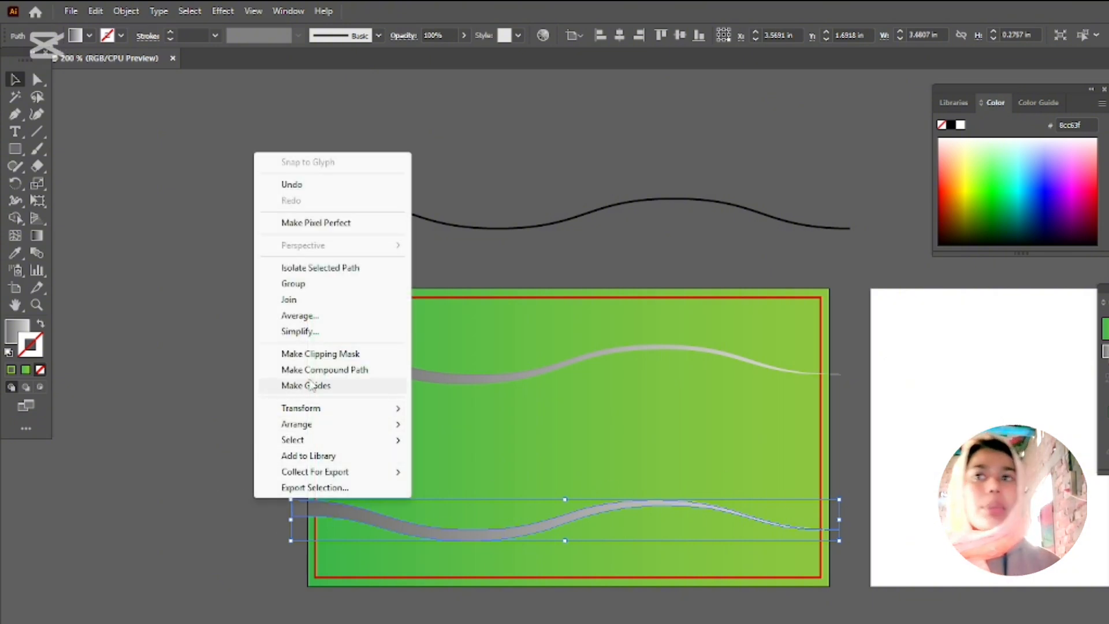
mouse_move(321, 408)
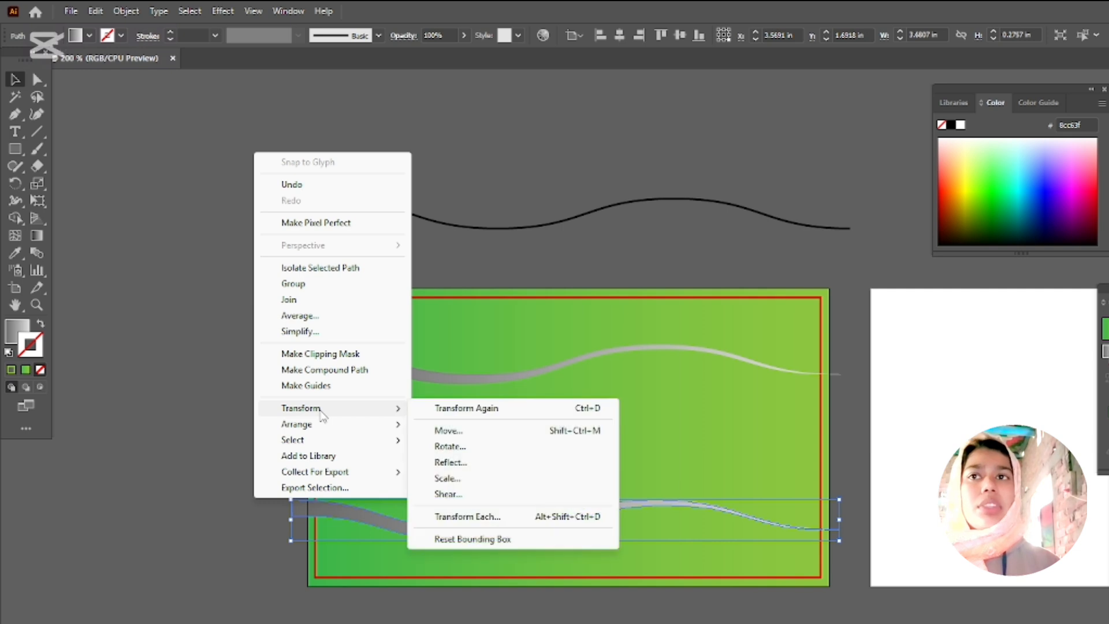
click(467, 463)
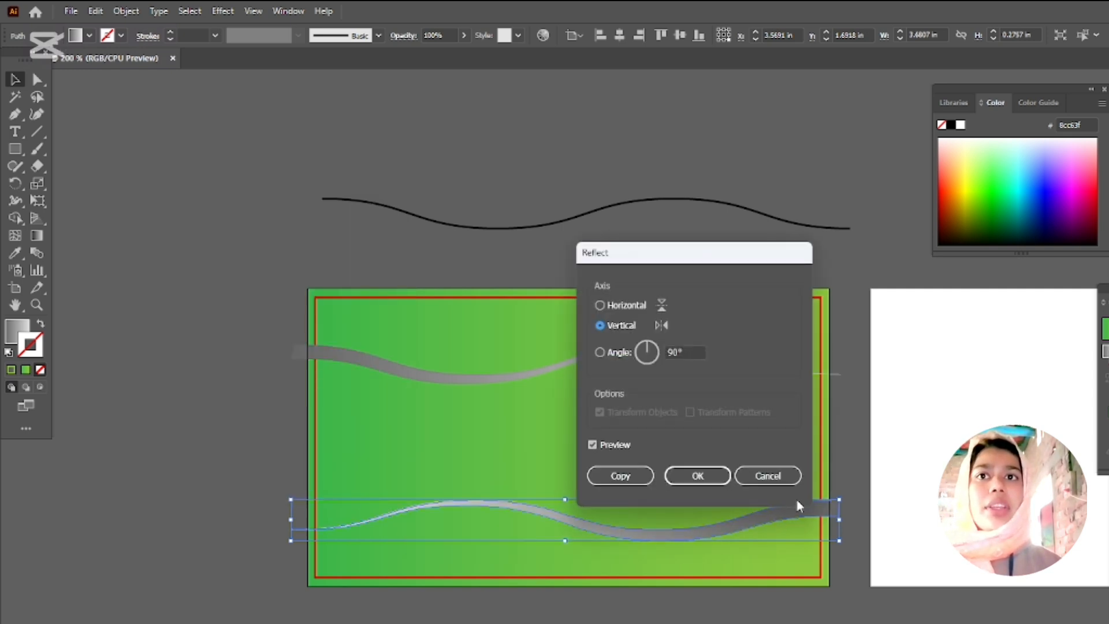
click(688, 477)
click(264, 419)
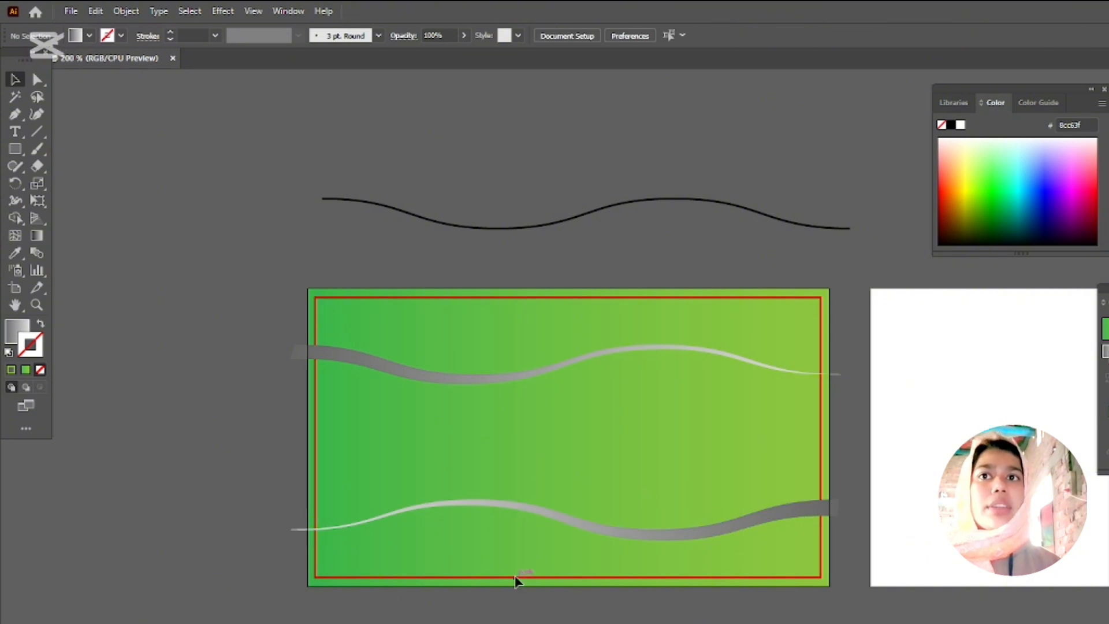
right_click(488, 508)
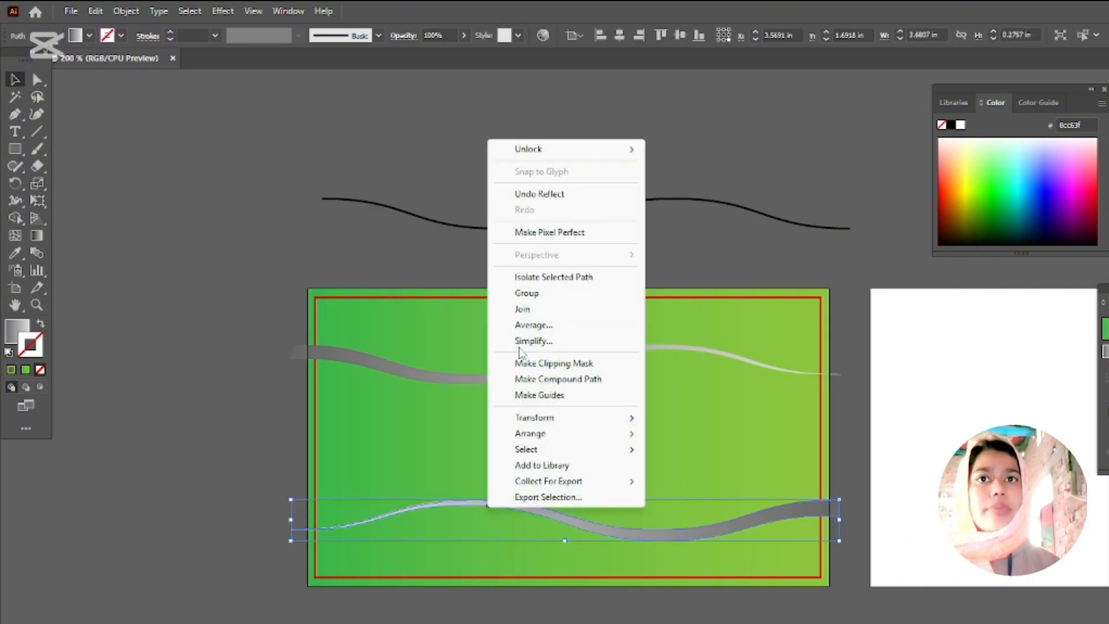
click(403, 419)
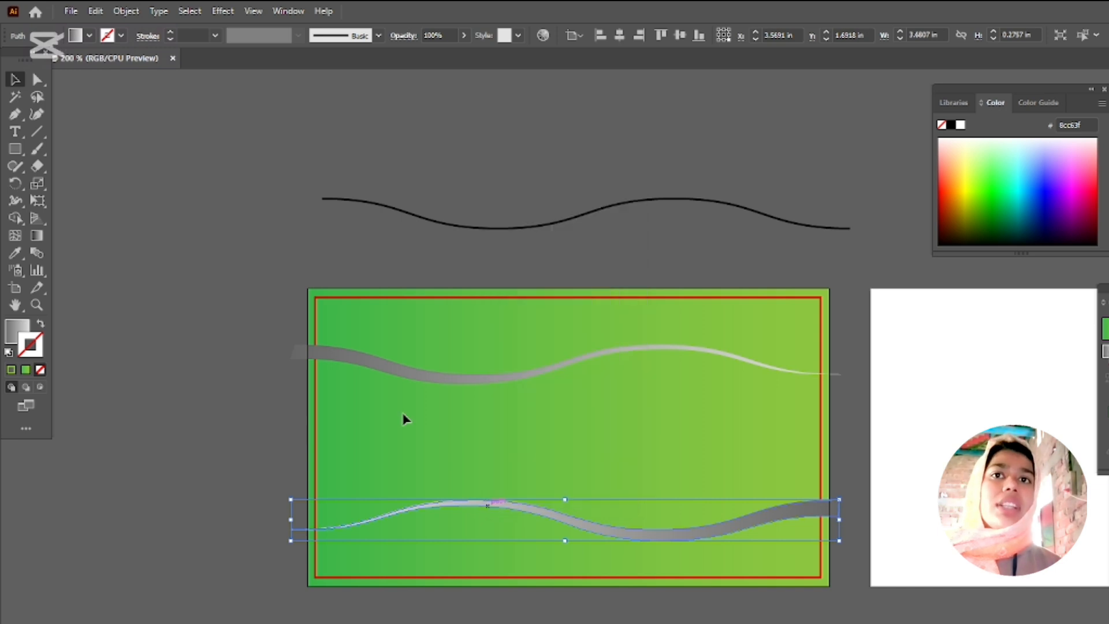
Undo the reflection of the lower wave band so its thick end lies at the card's left edge, and deselect it
click(405, 418)
key(ctrl+z)
click(186, 381)
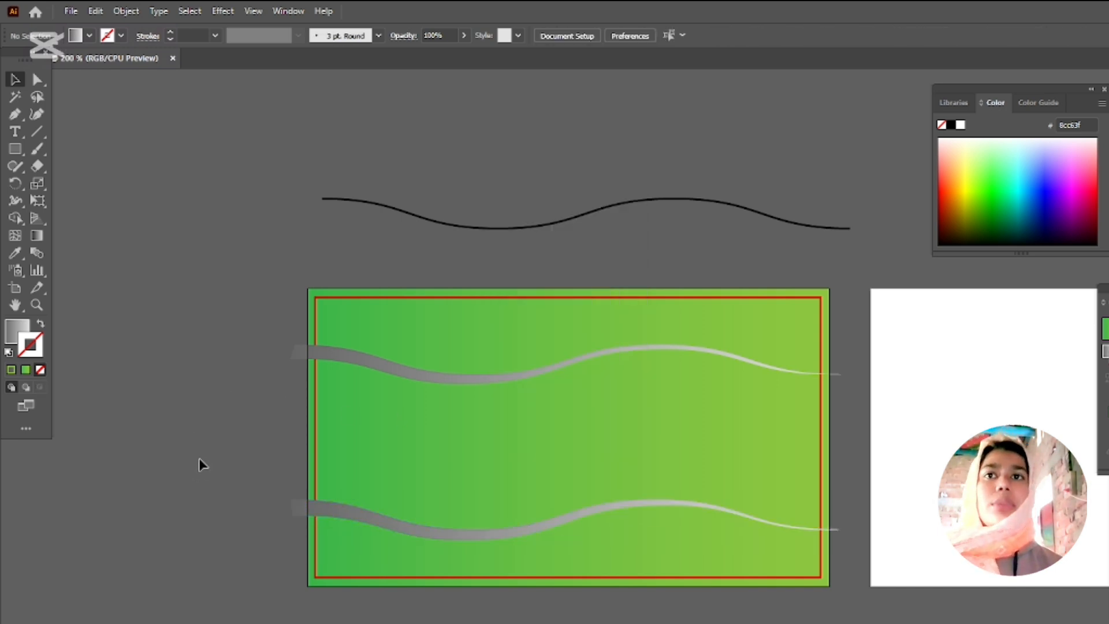
click(398, 523)
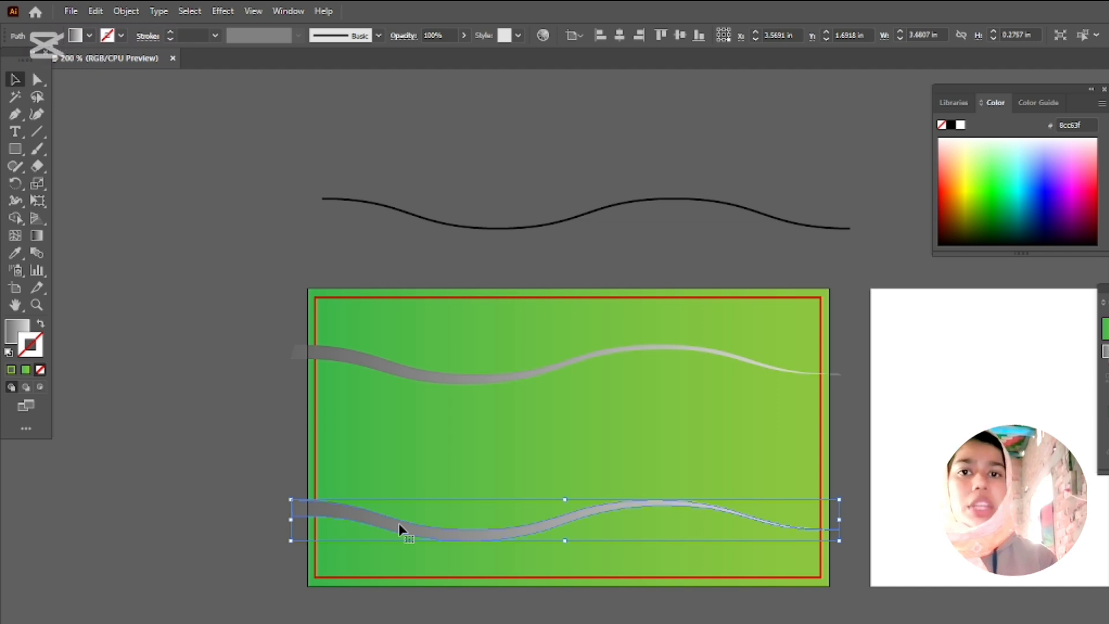
click(297, 202)
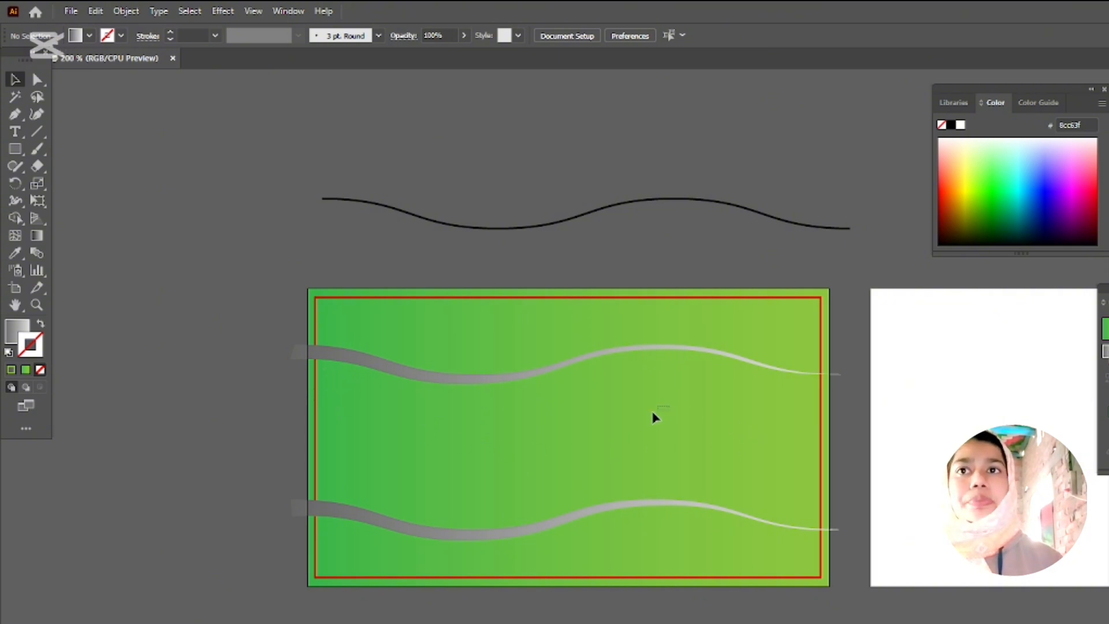
drag(653, 412, 384, 482)
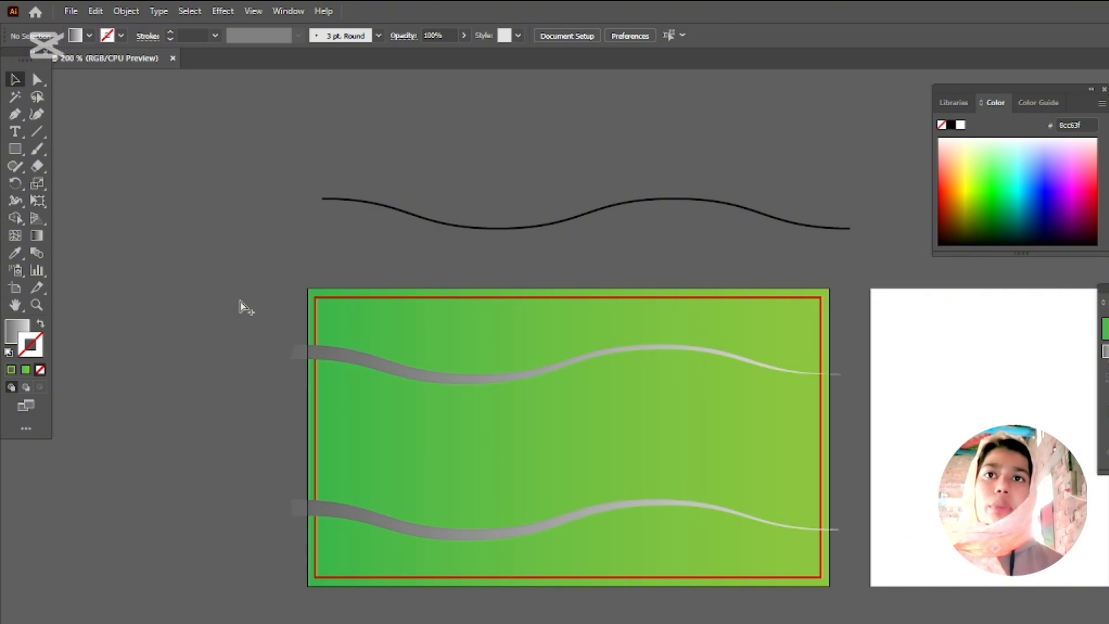
Unlock all locked objects, and lock only the red margin frame again
key(ctrl+alt+2)
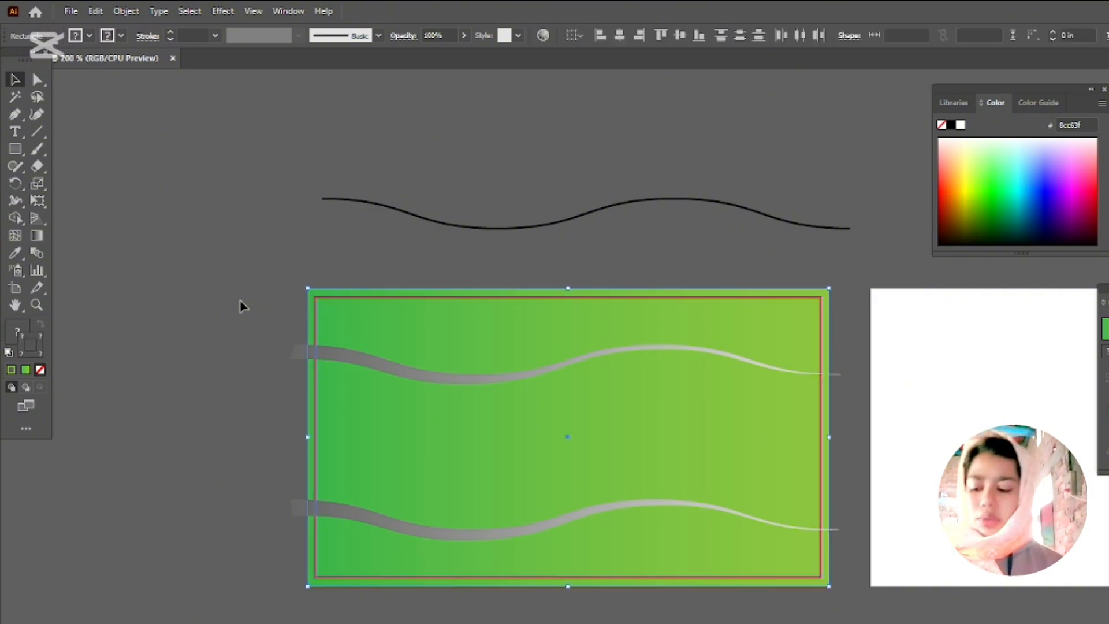
click(243, 306)
click(316, 301)
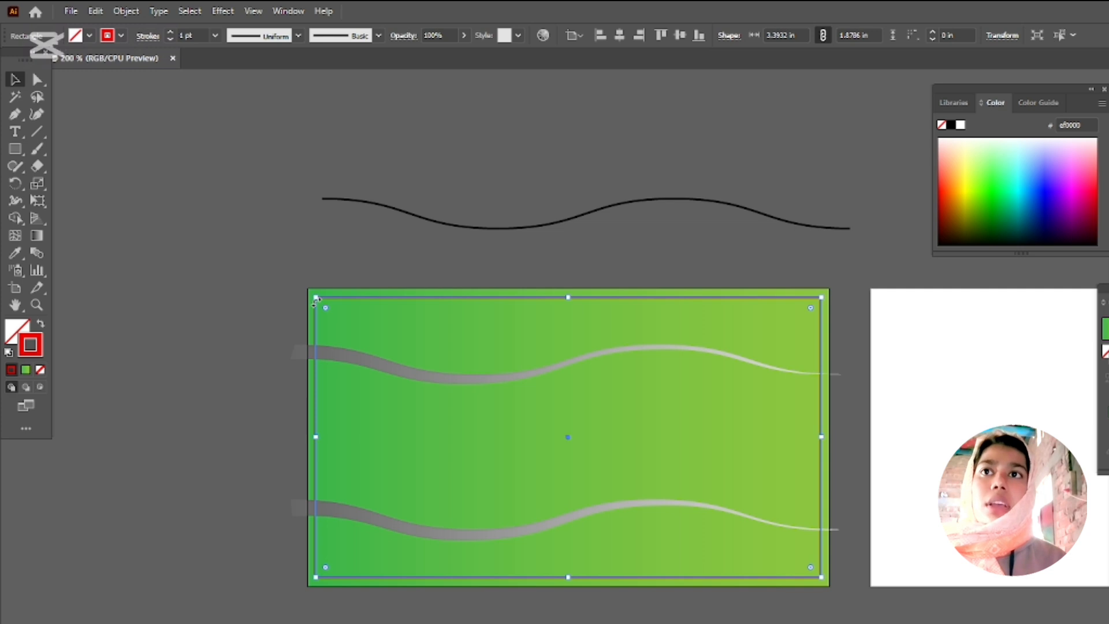
key(ctrl+shift+b)
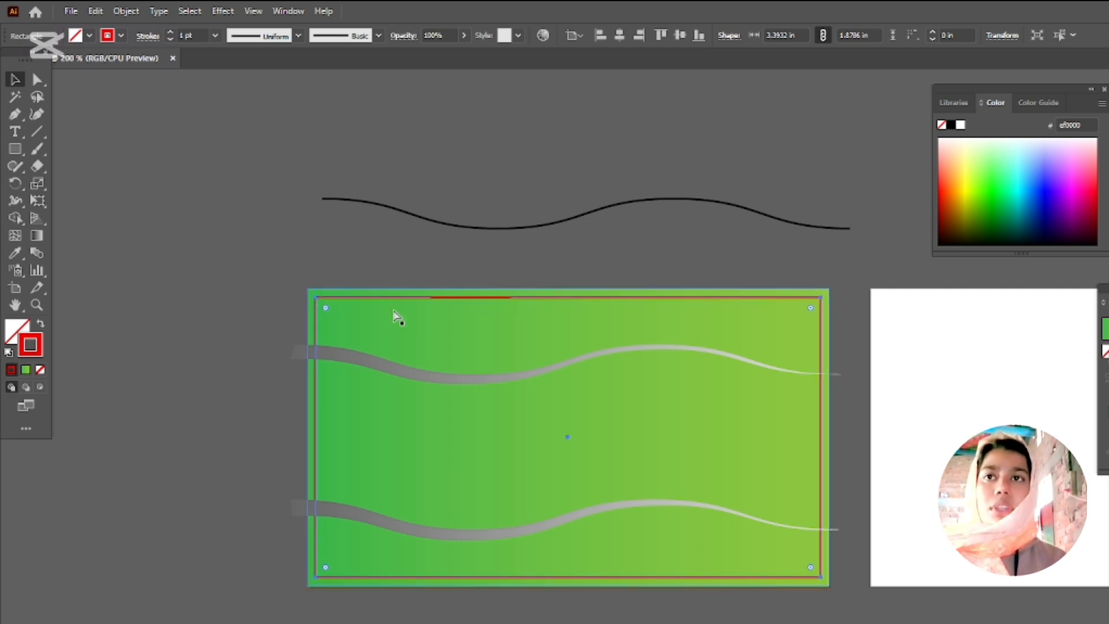
key(ctrl+shift+a)
Select the green background with both wave bands and split off the area between the bands with the Shape Builder tool, without a fill
drag(261, 252, 838, 612)
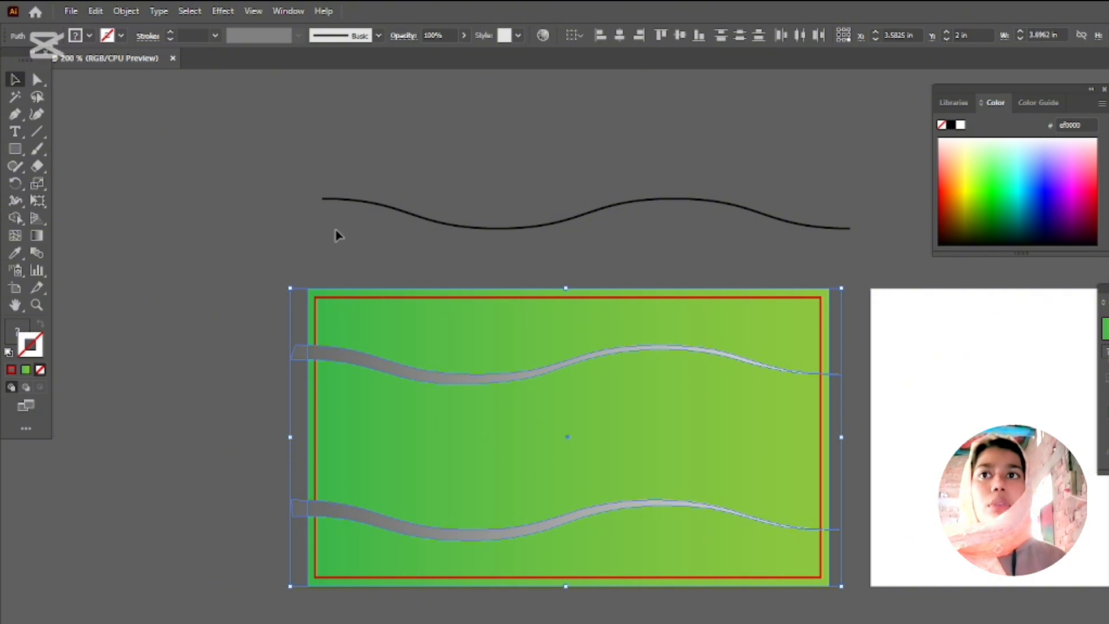
click(15, 218)
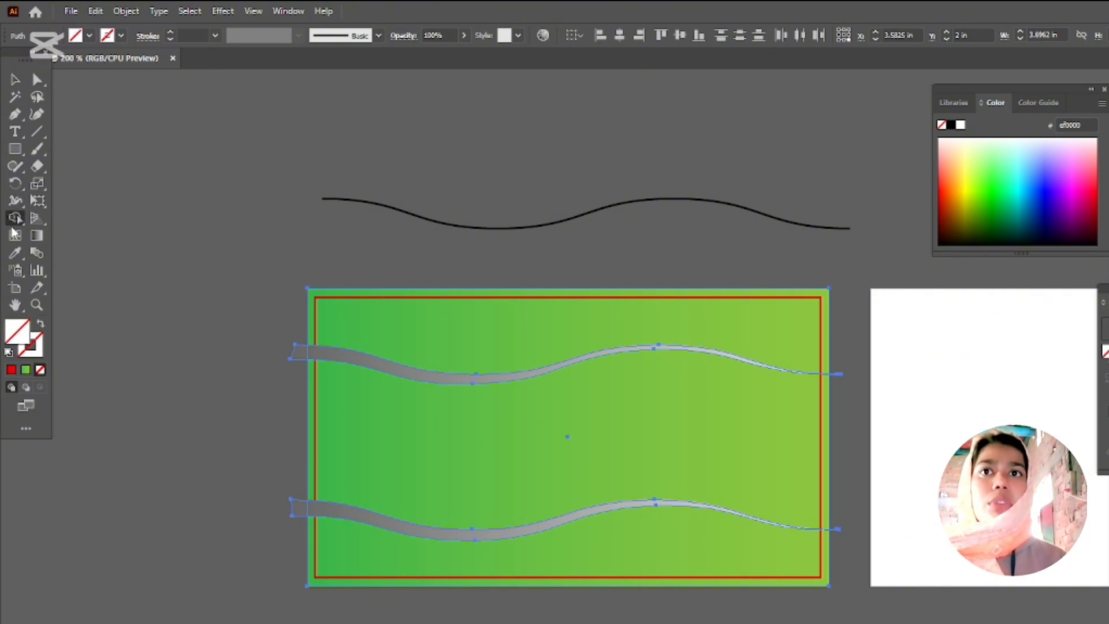
click(16, 218)
click(78, 218)
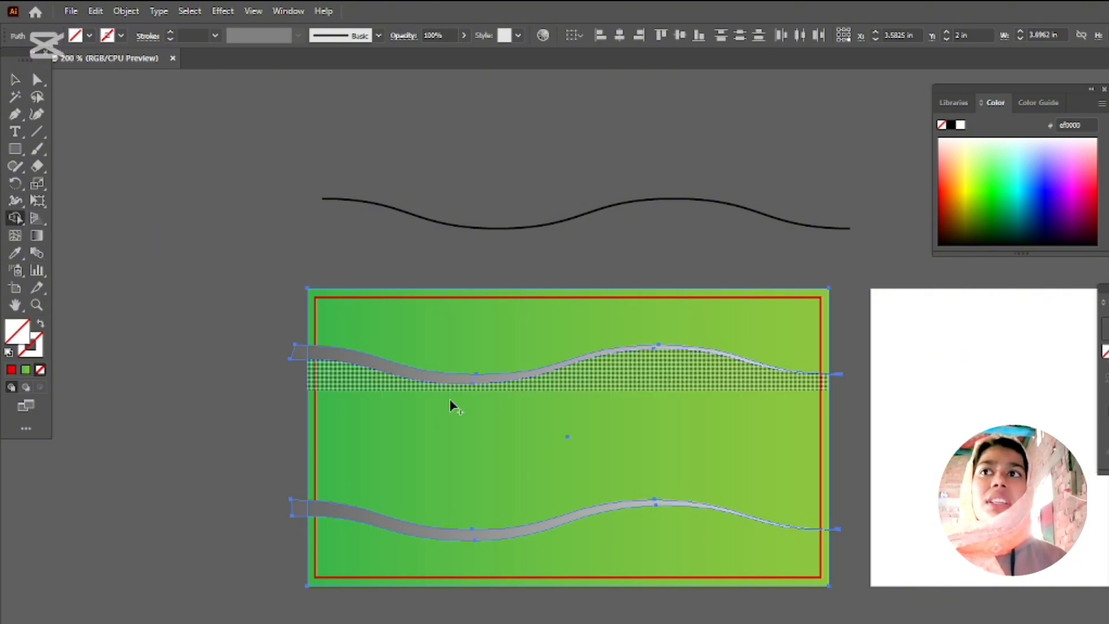
click(493, 434)
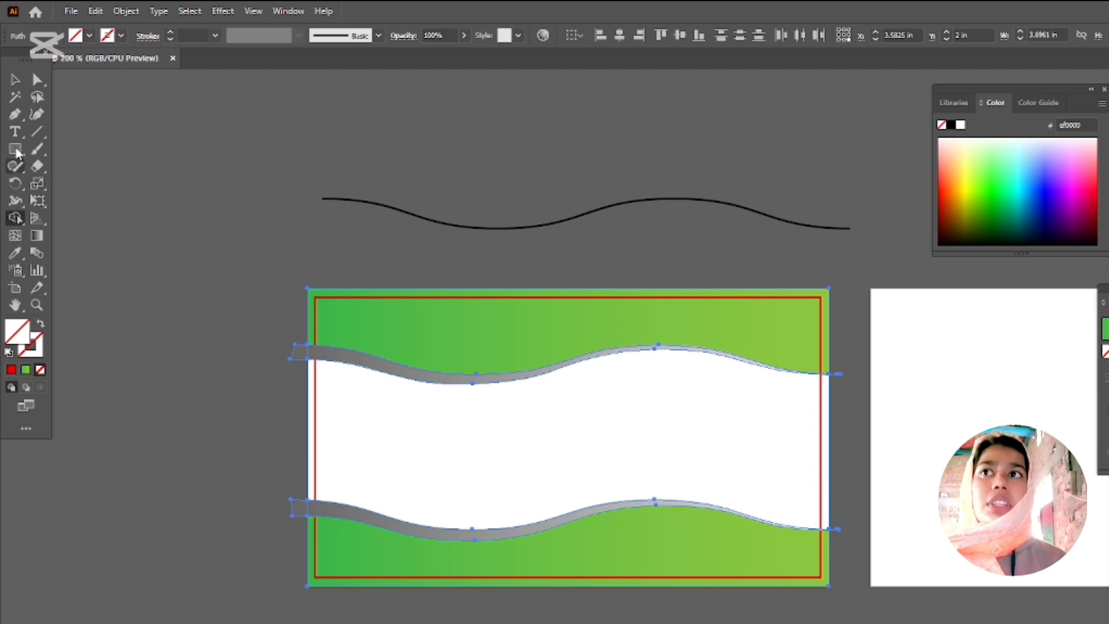
click(15, 80)
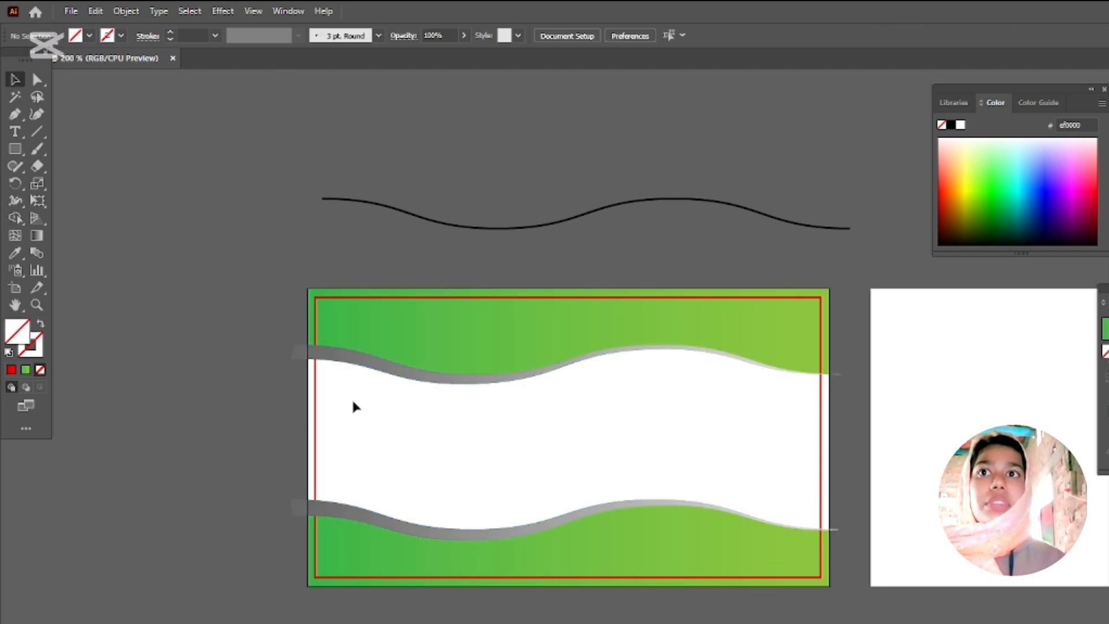
Fill the middle shape between the wave bands with the off-white colour f4efef, and deselect it
click(309, 372)
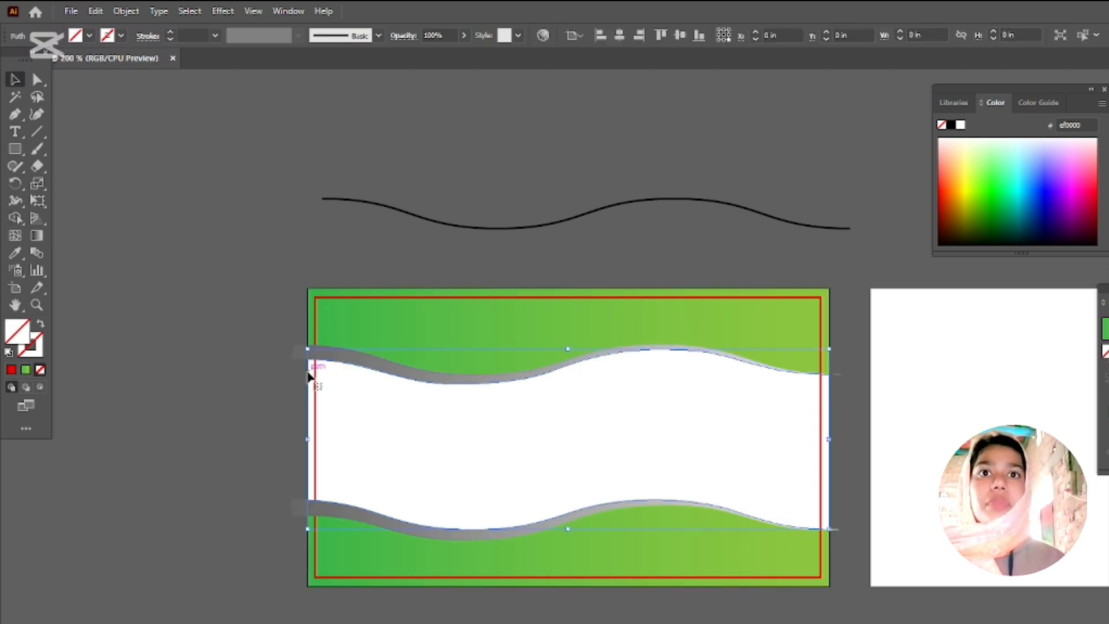
double_click(26, 331)
drag(661, 367, 506, 292)
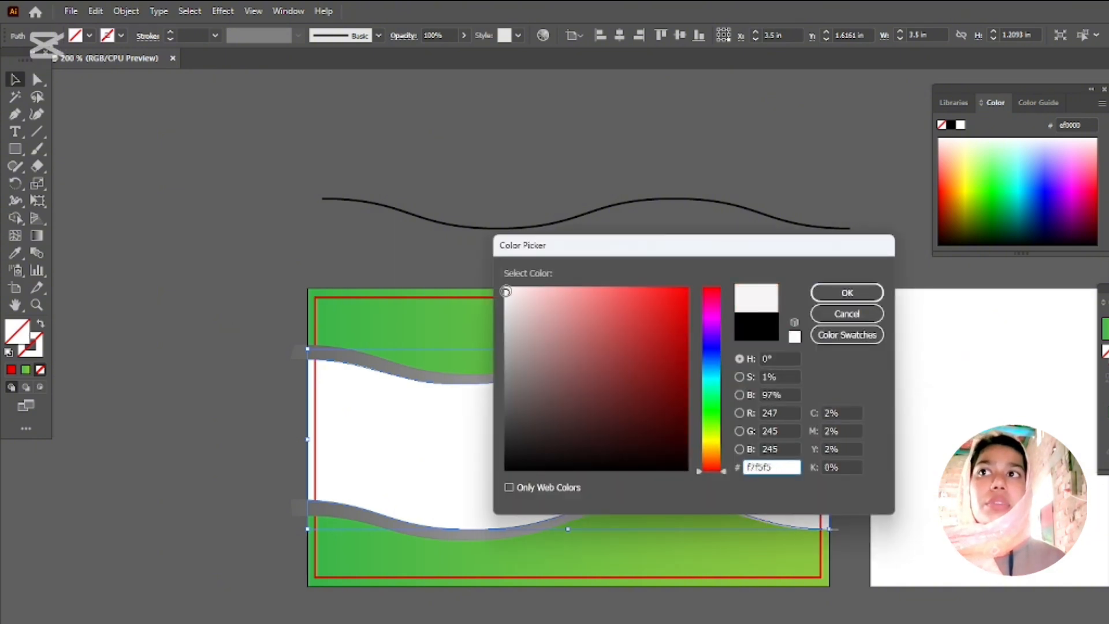
click(505, 288)
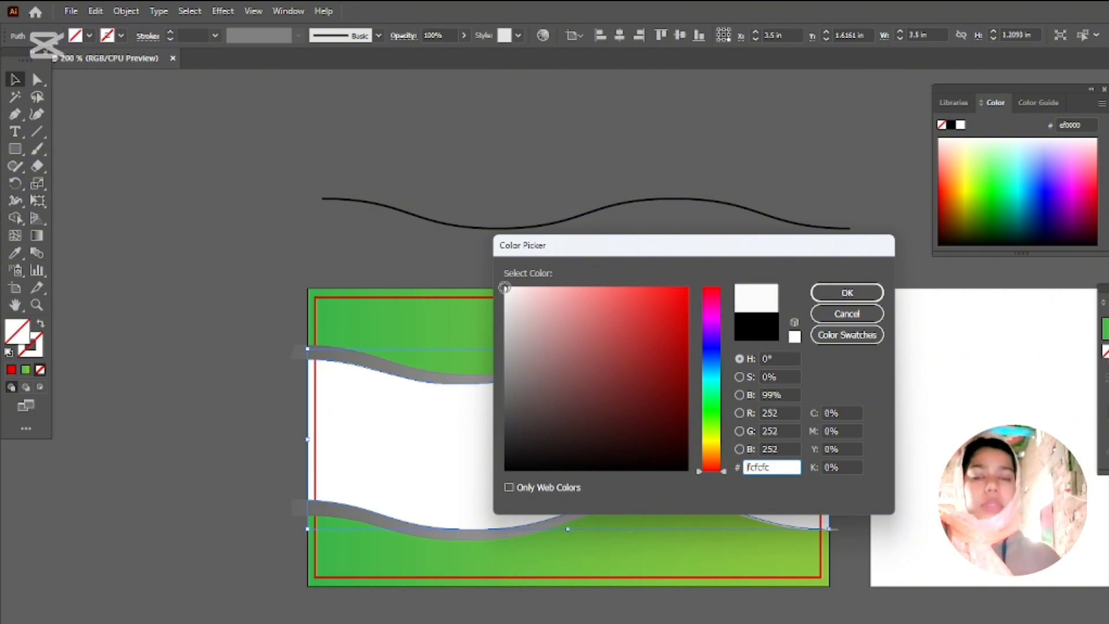
click(508, 294)
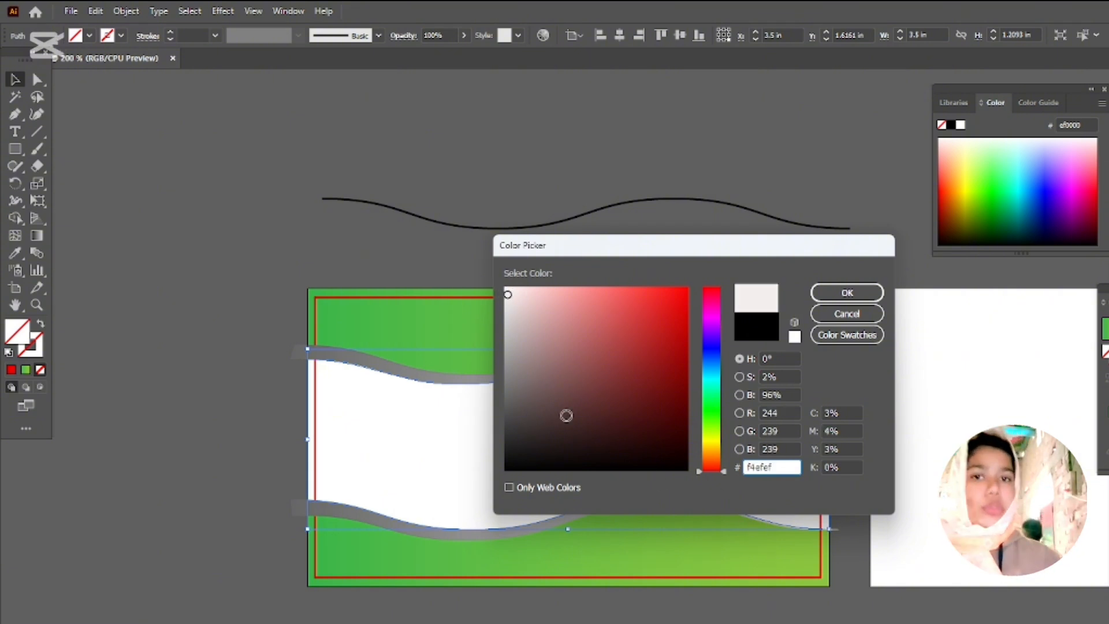
click(847, 293)
click(83, 108)
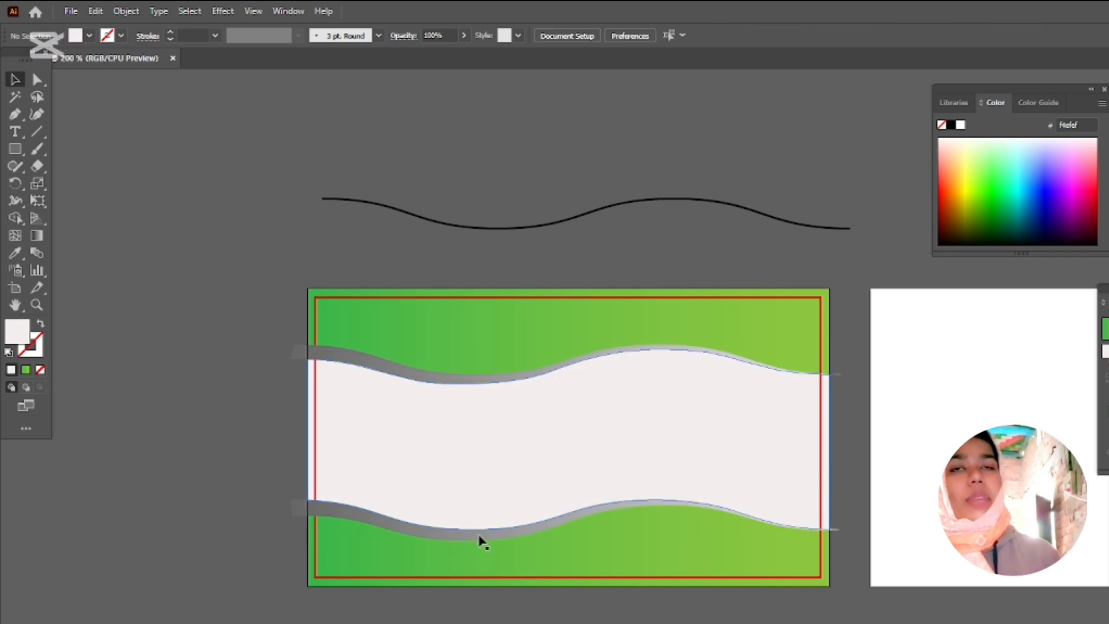